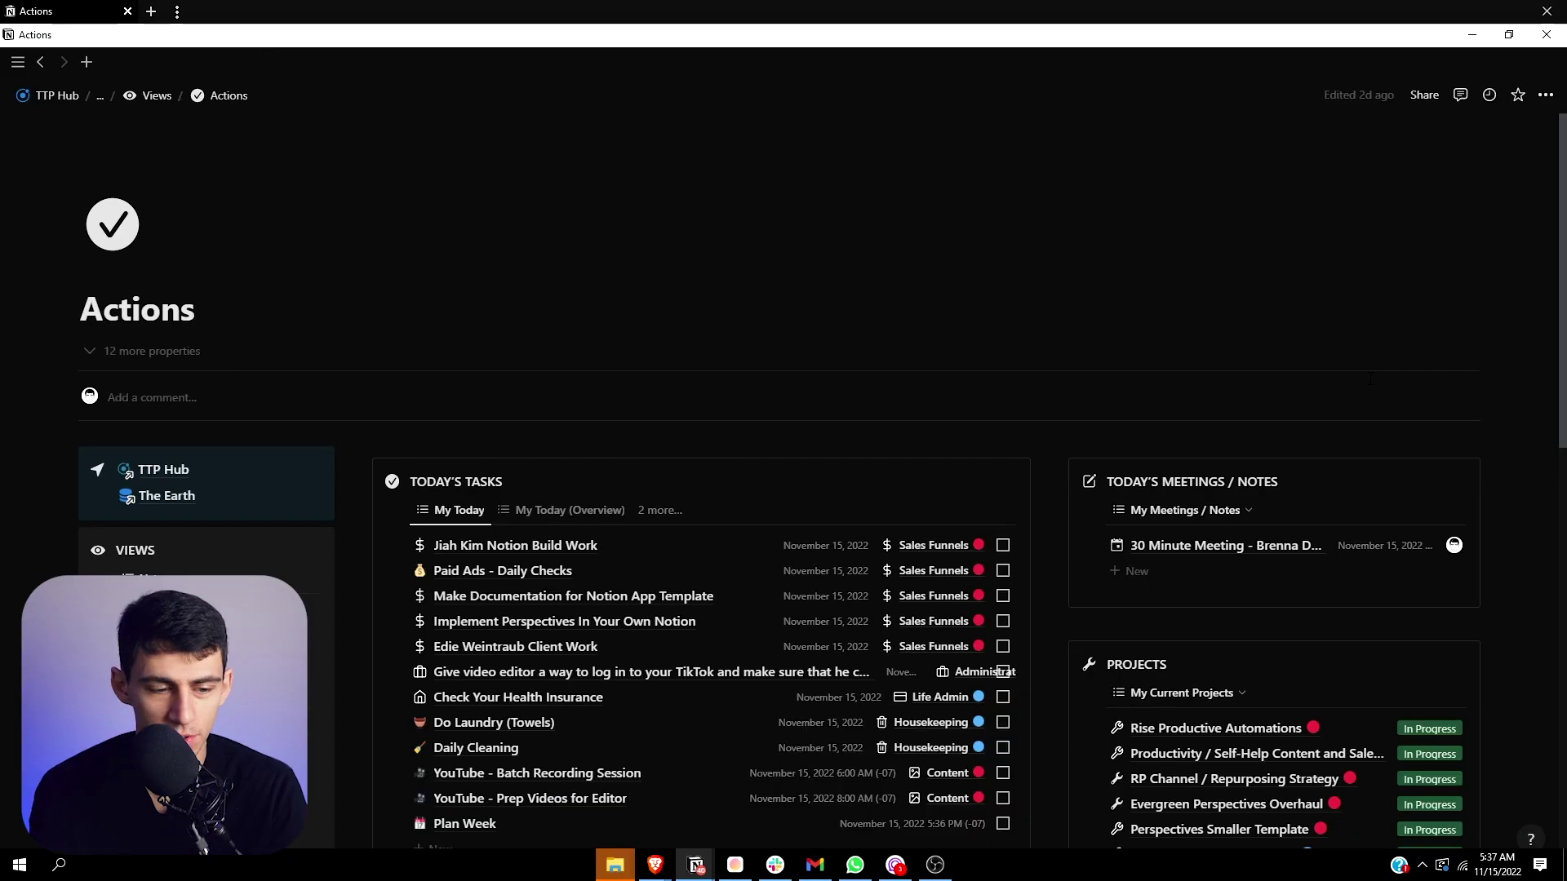
scroll(1311, 444, down, 2)
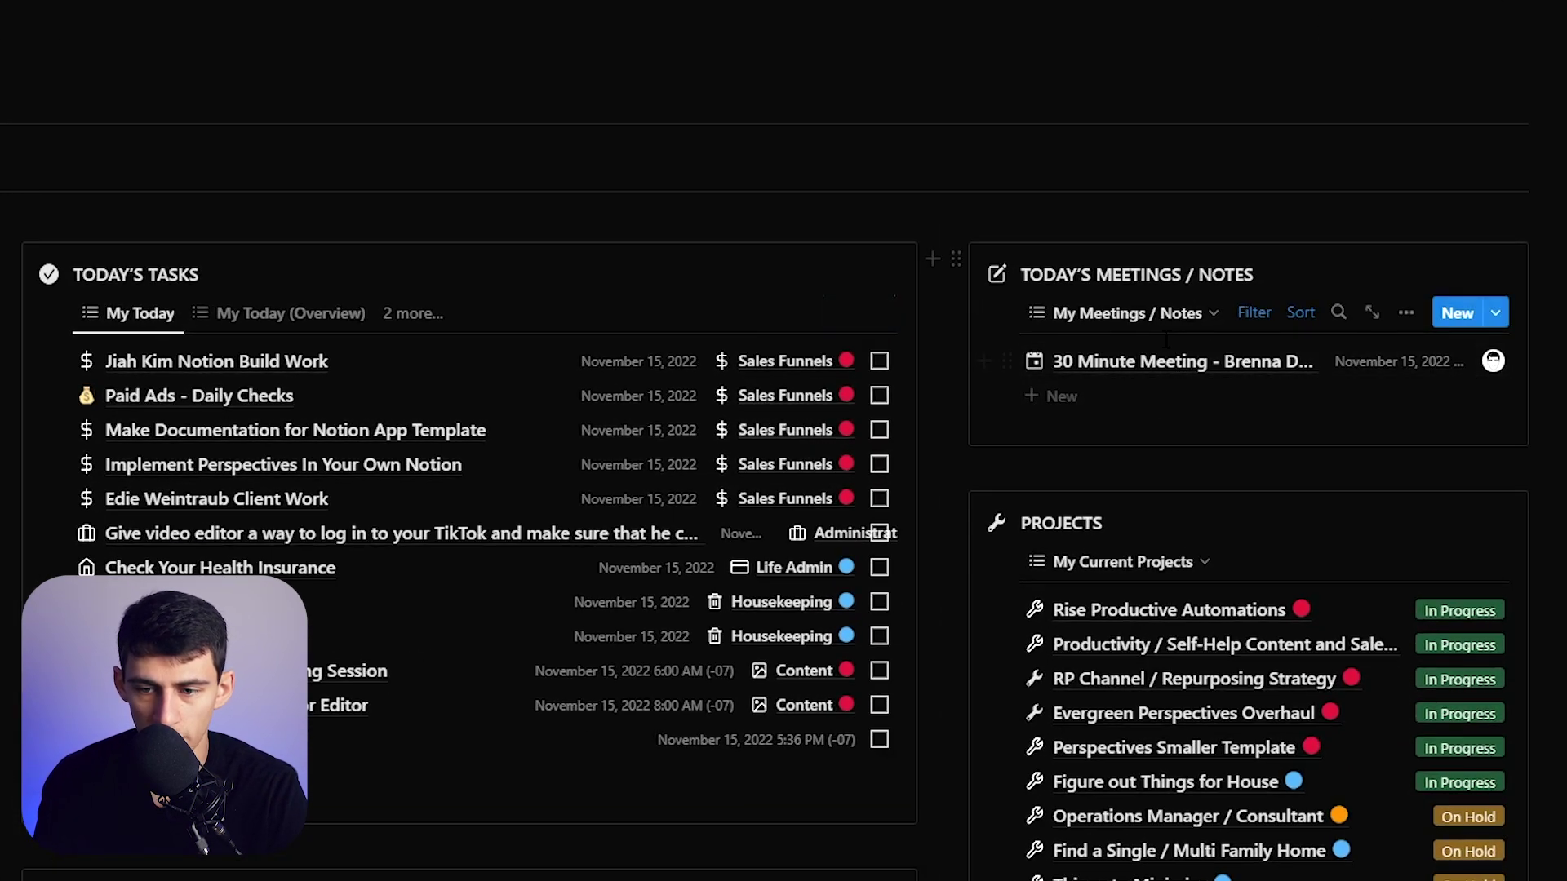
scroll(681, 203, down, 4)
scroll(629, 375, up, 4)
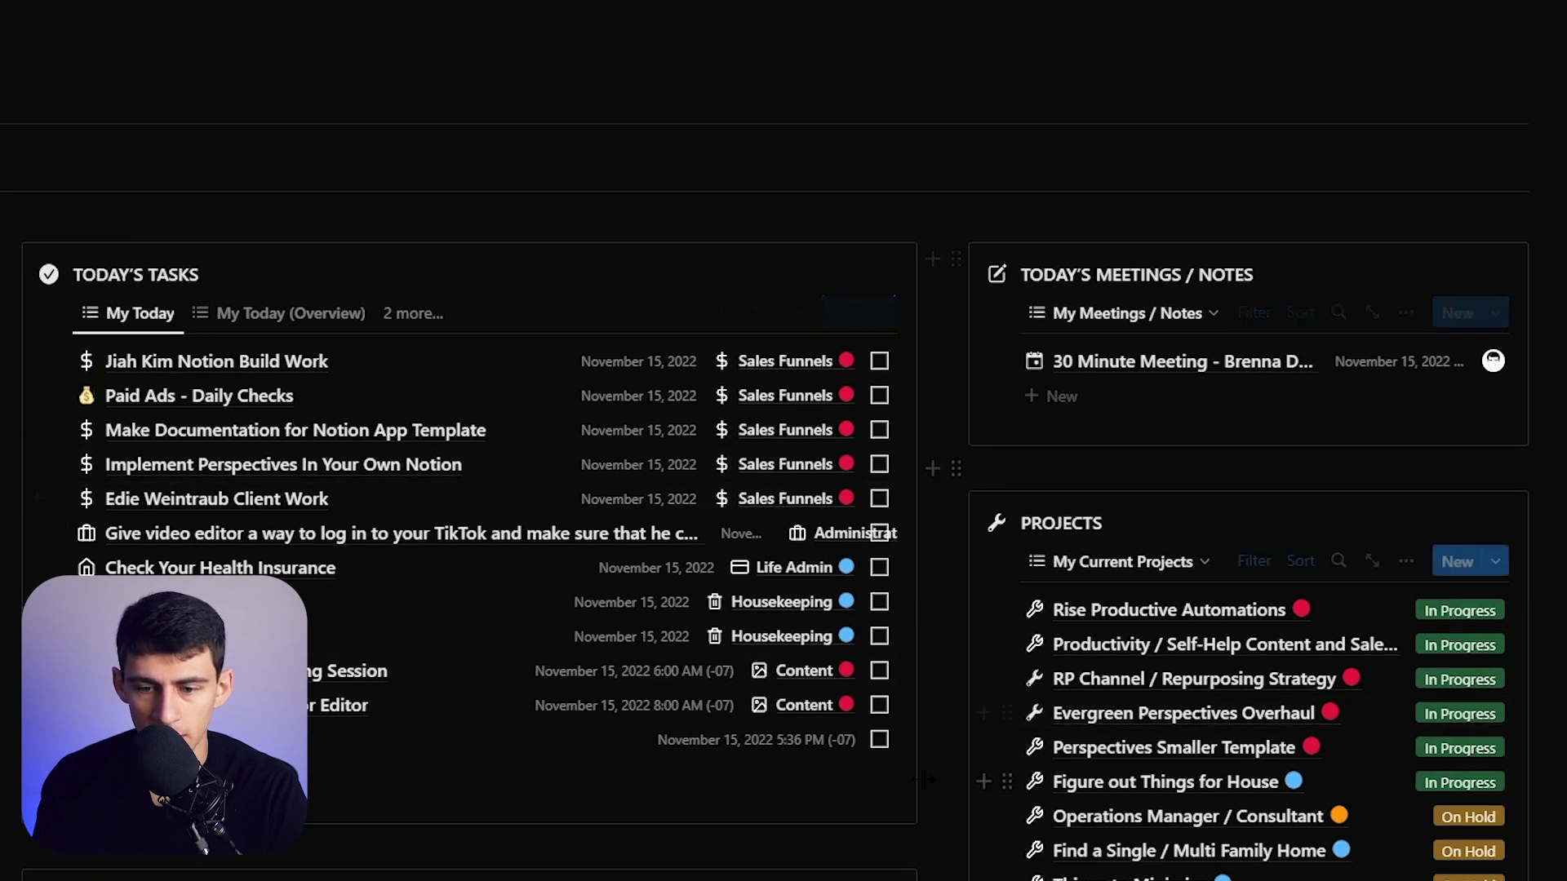
scroll(922, 779, down, 3)
scroll(922, 779, up, 3)
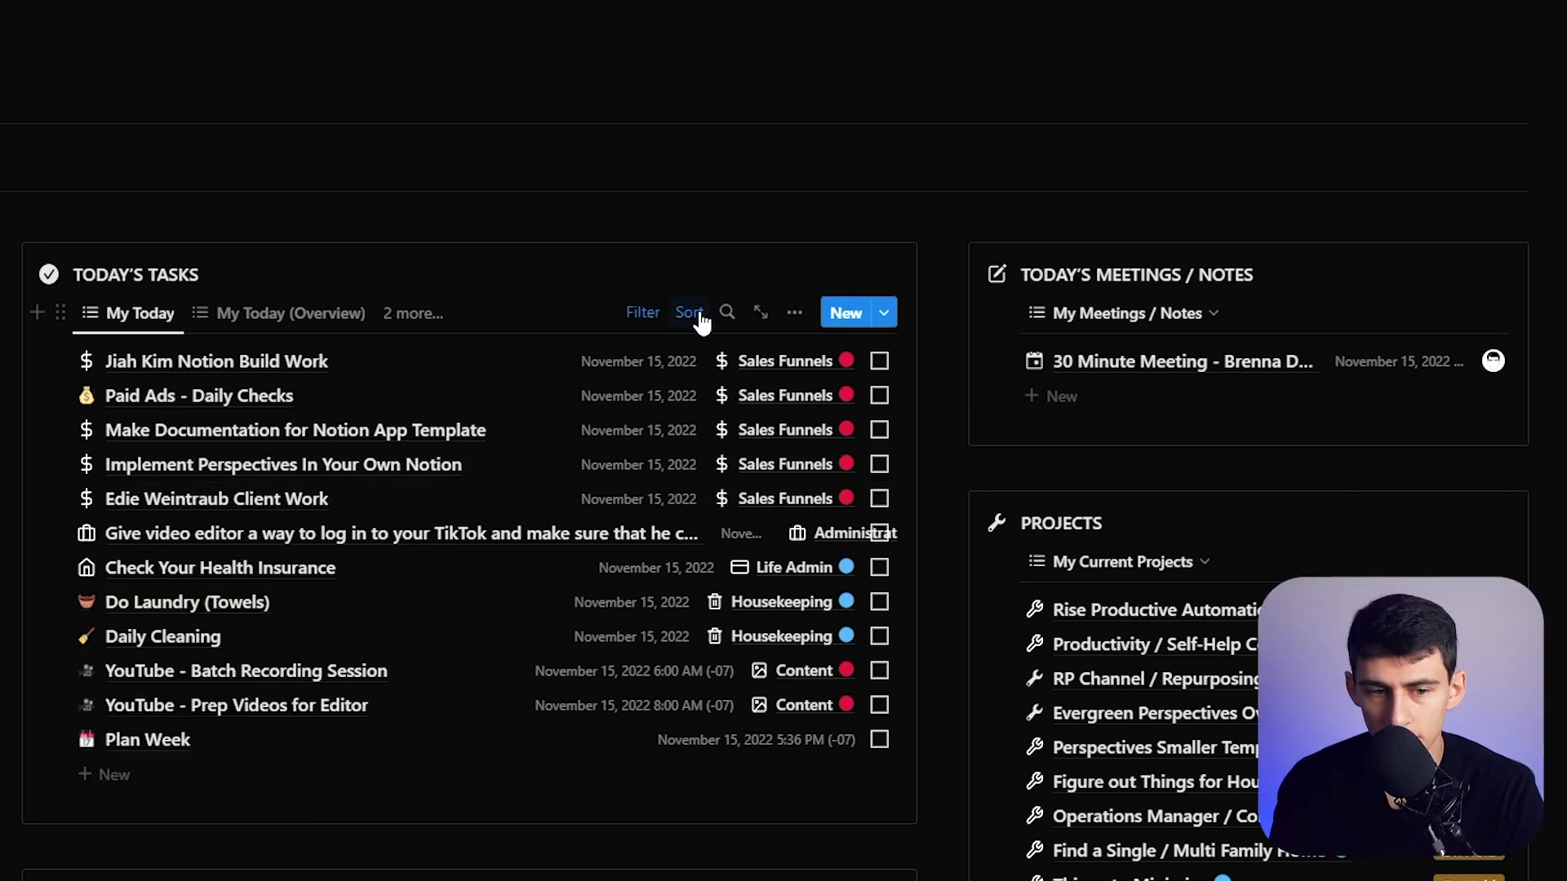
click(699, 317)
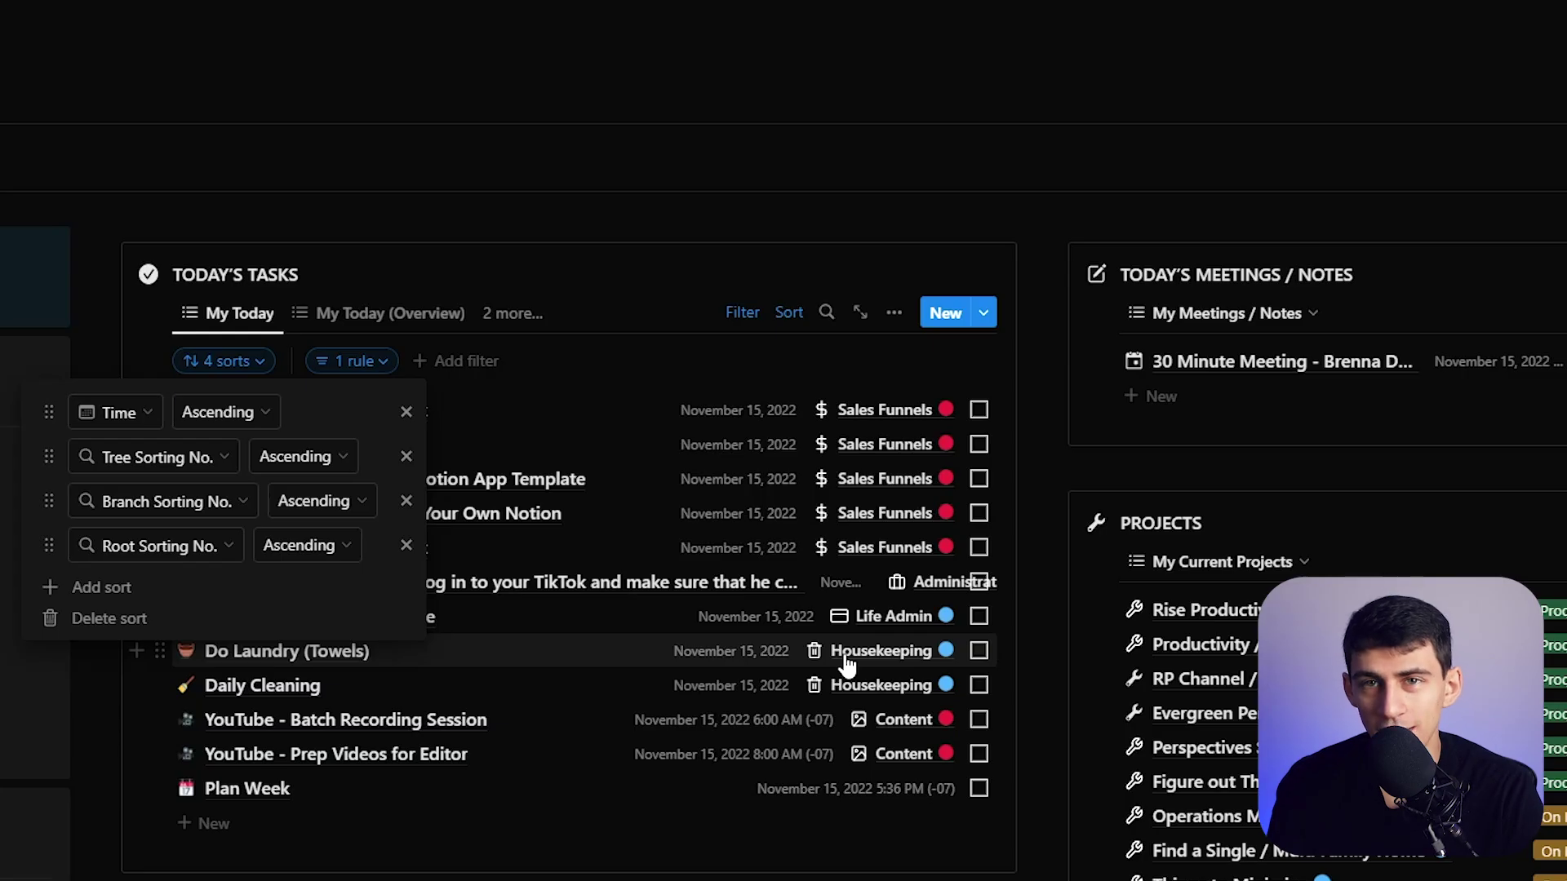
Check Today's Tasks' four ascending sort rules, then go to the Planning calendar for November 2022
key(Escape)
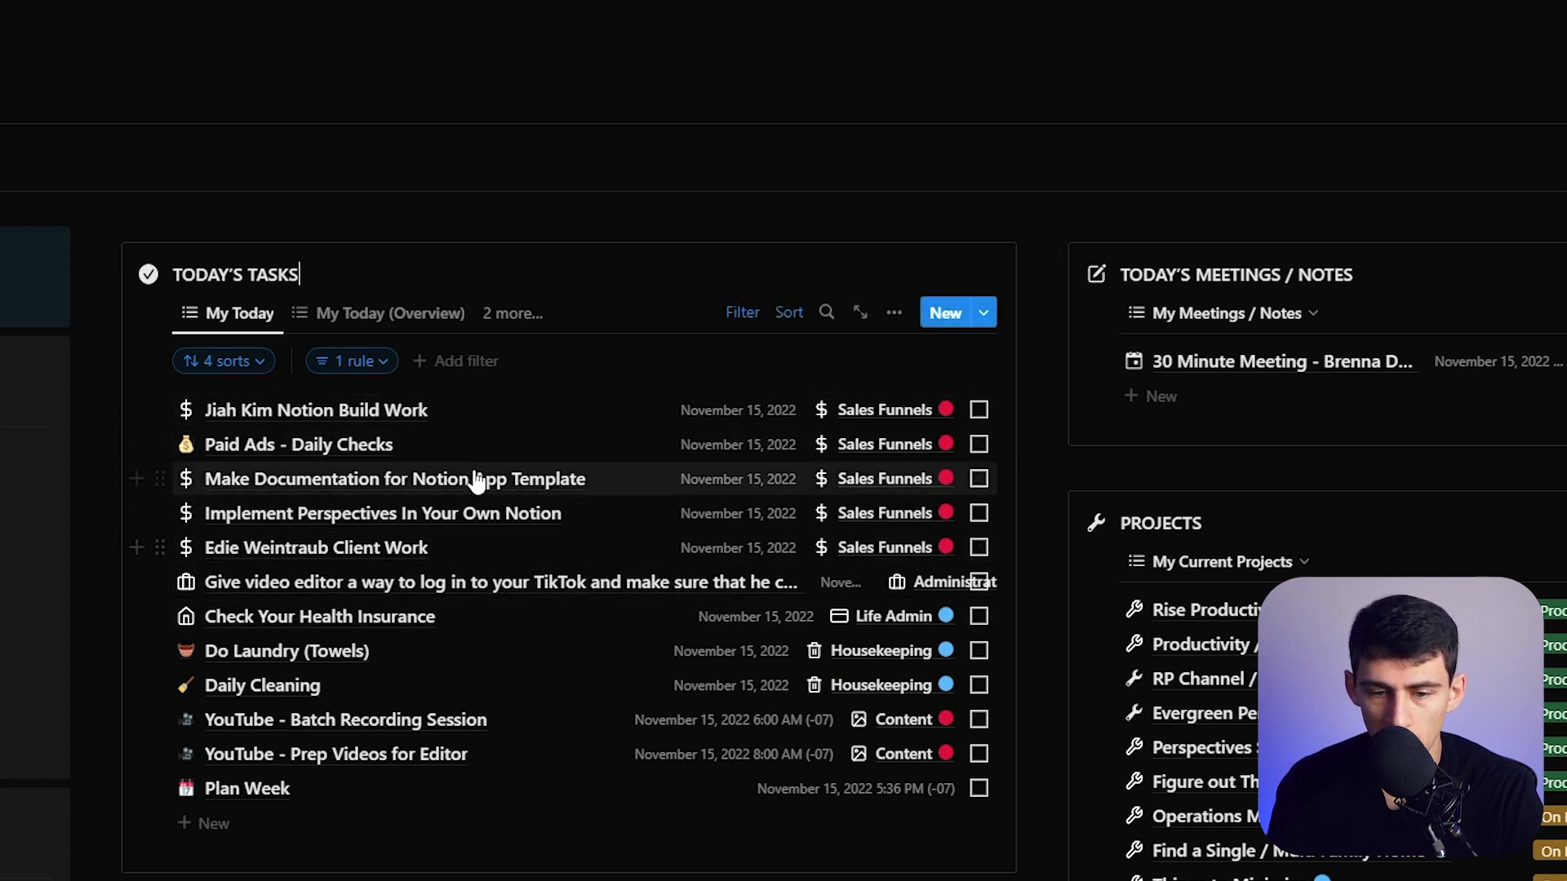
click(789, 312)
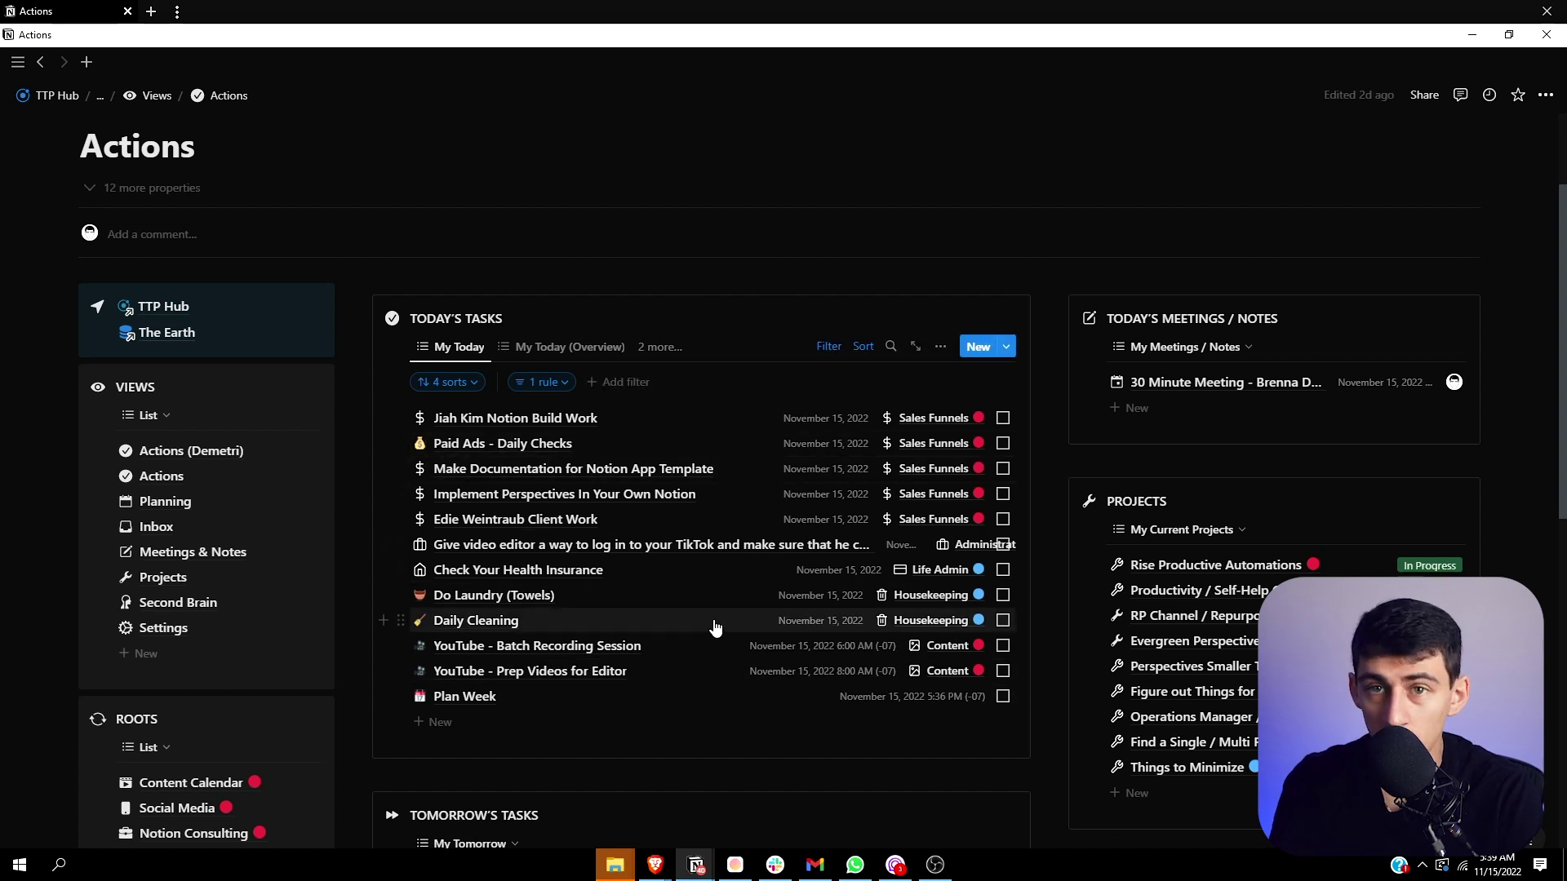
click(165, 501)
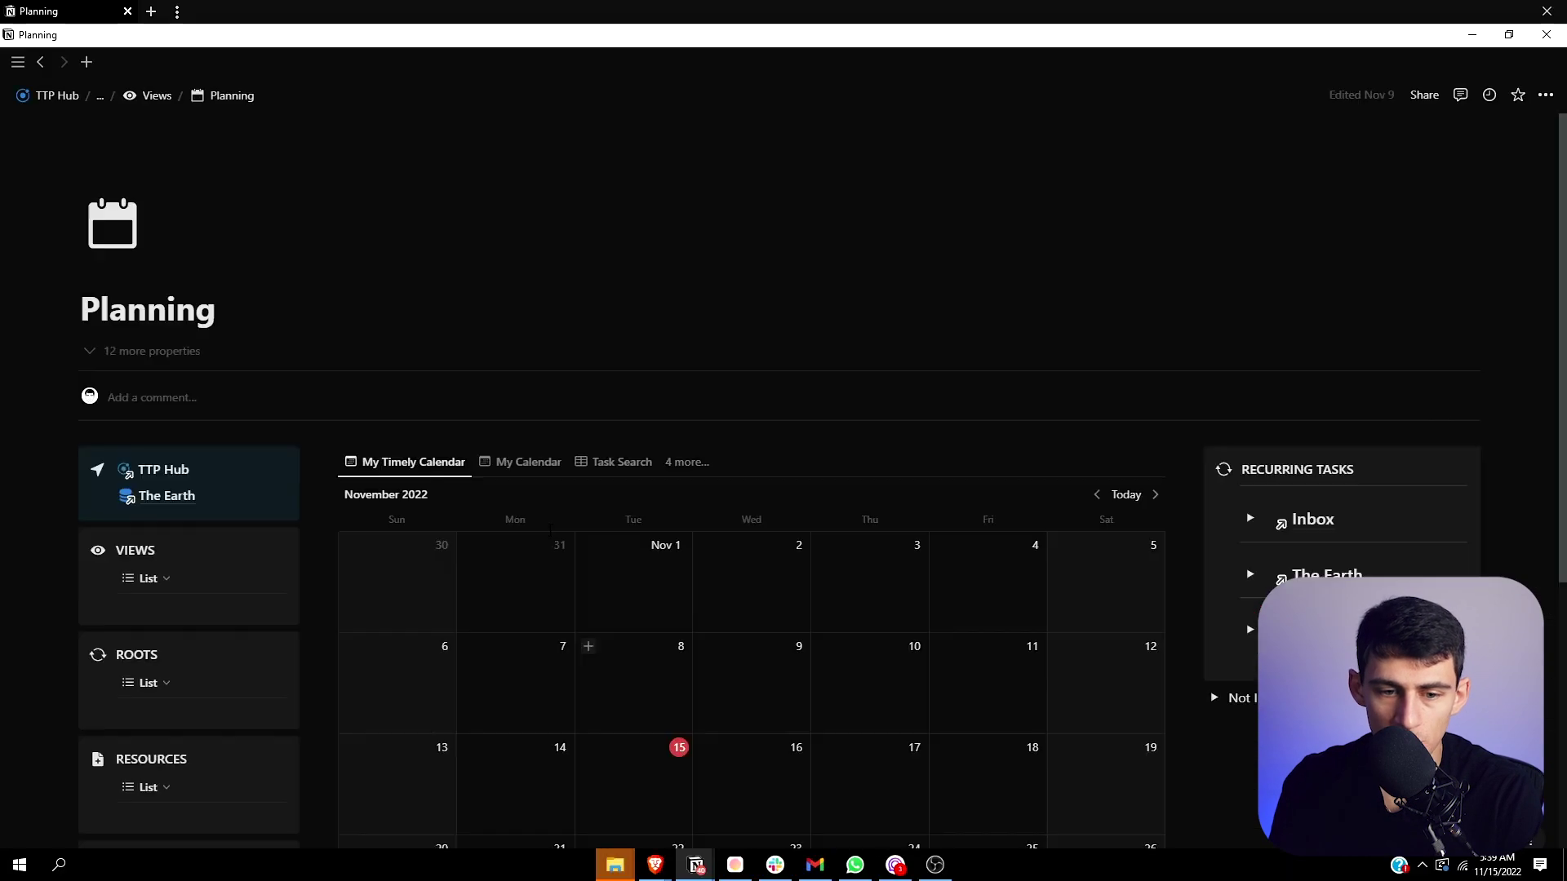
Show the three filter rules on the My Timely Calendar view
scroll(849, 560, down, 1)
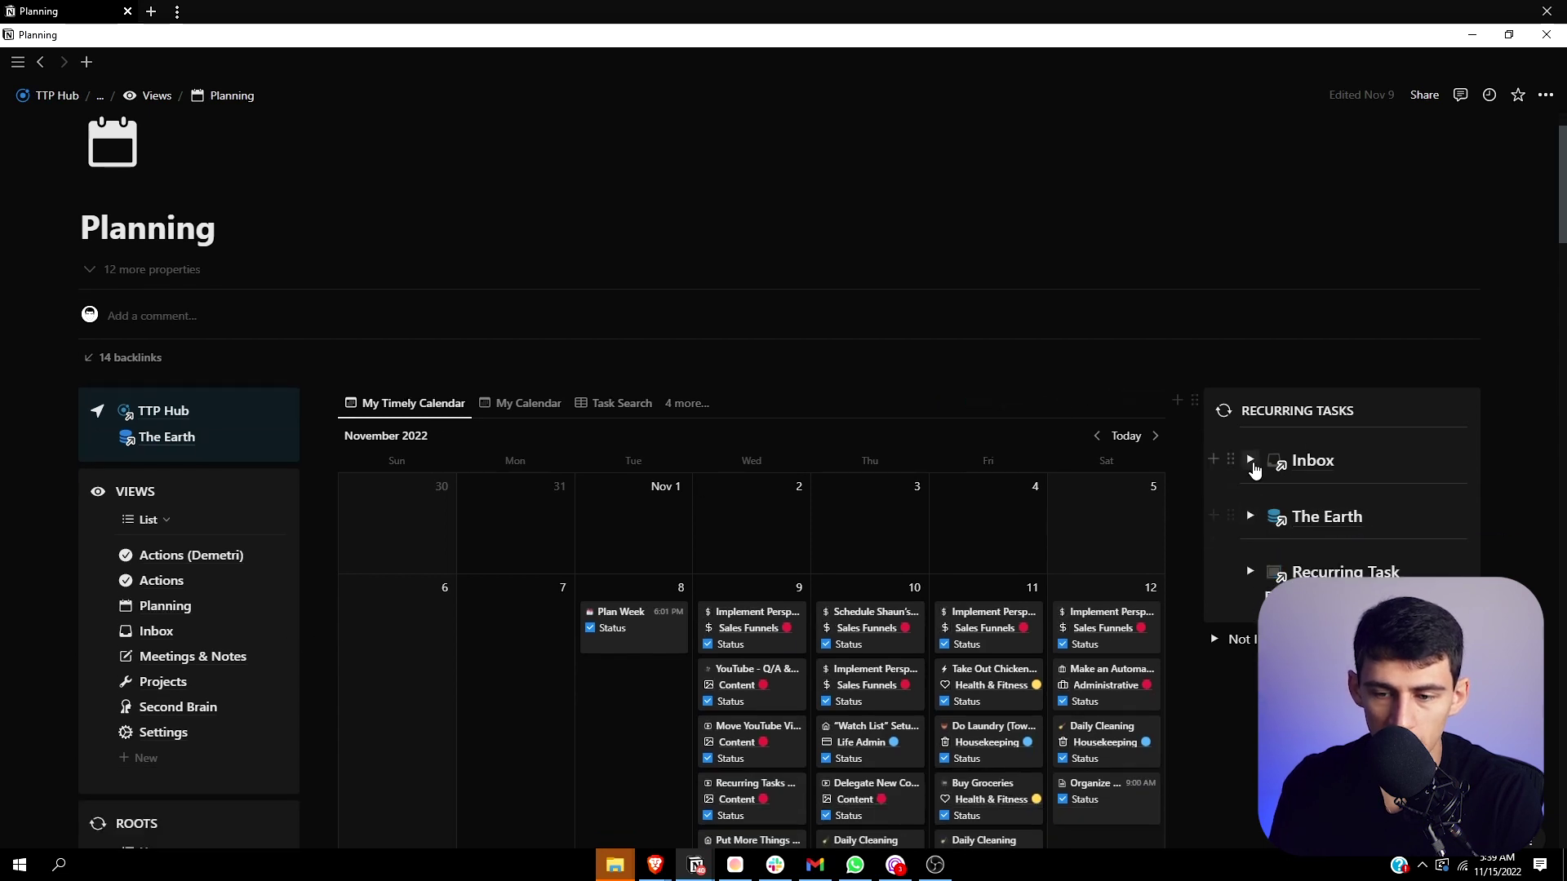
scroll(1016, 499, down, 4)
scroll(1016, 481, up, 4)
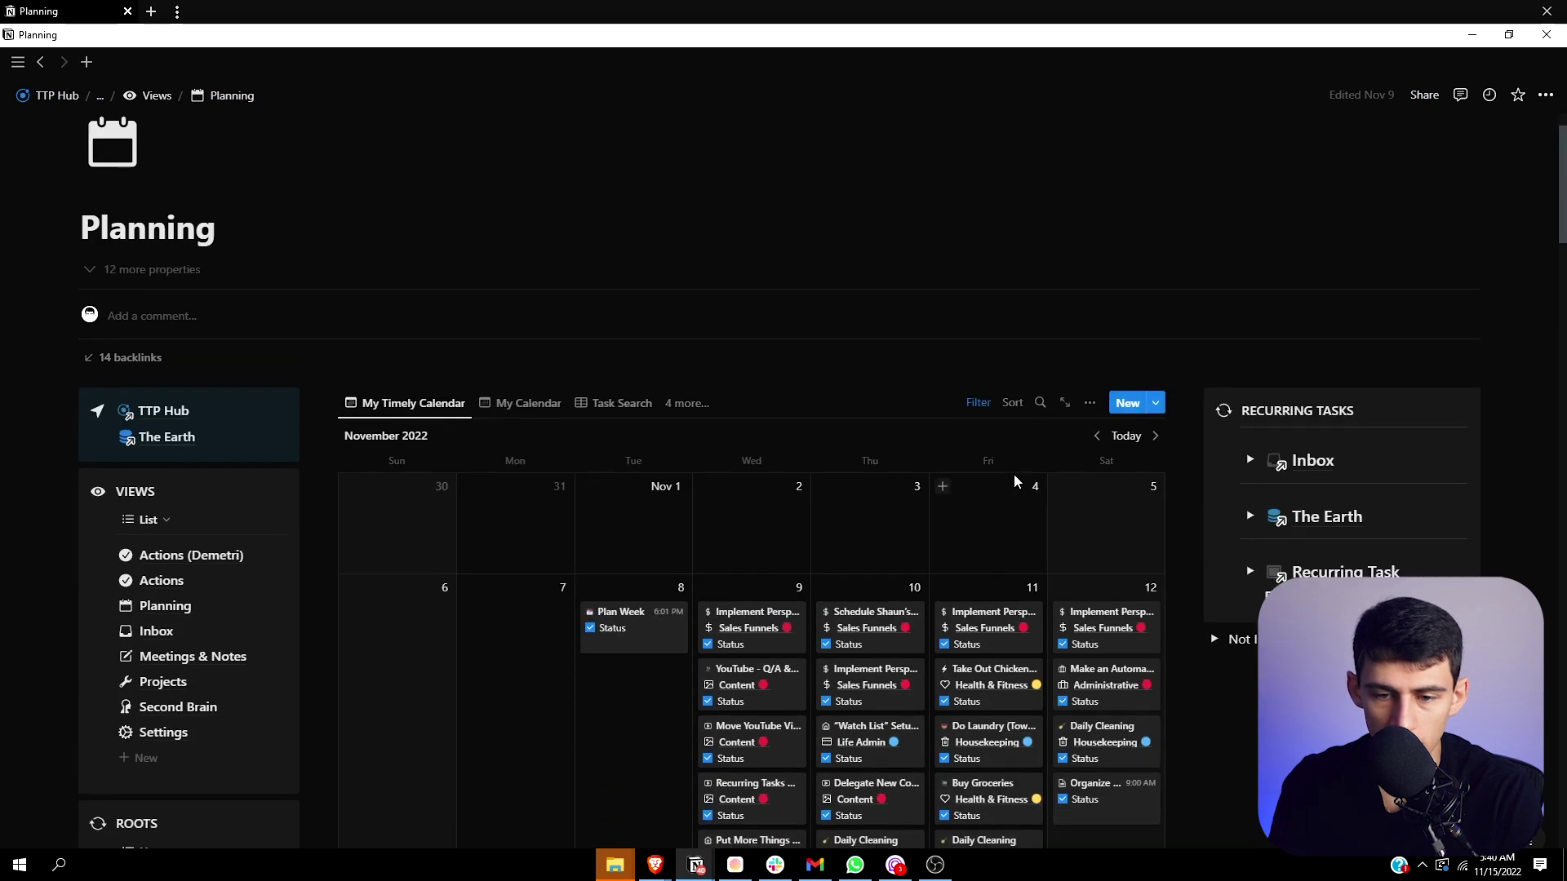
click(978, 403)
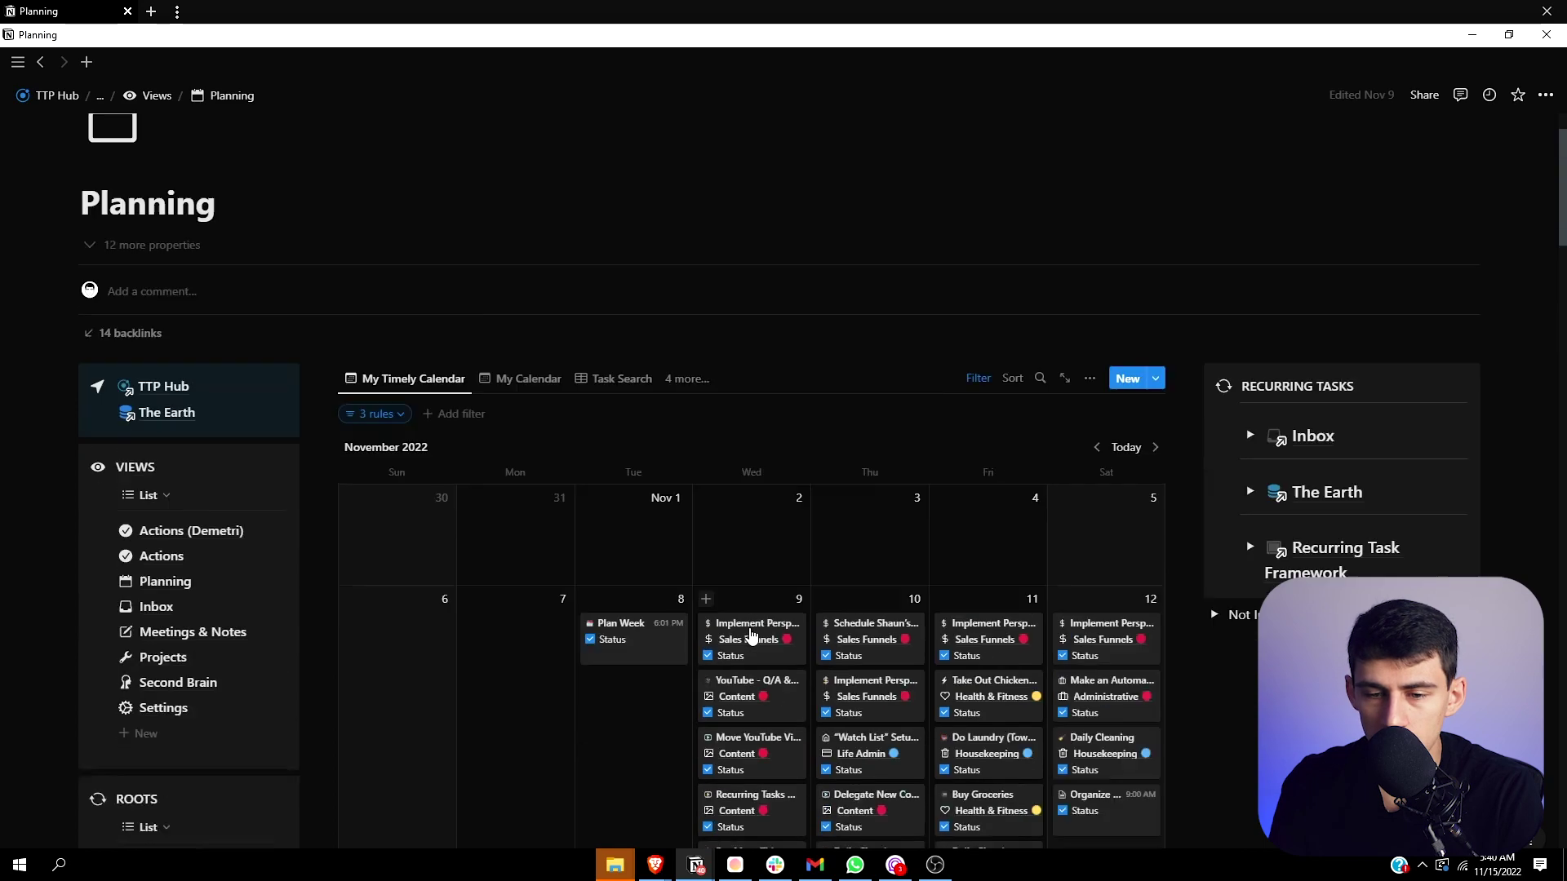
Expand Inbox in Recurring Tasks to list the My Capture Inbox items
scroll(767, 634, down, 15)
scroll(677, 363, up, 4)
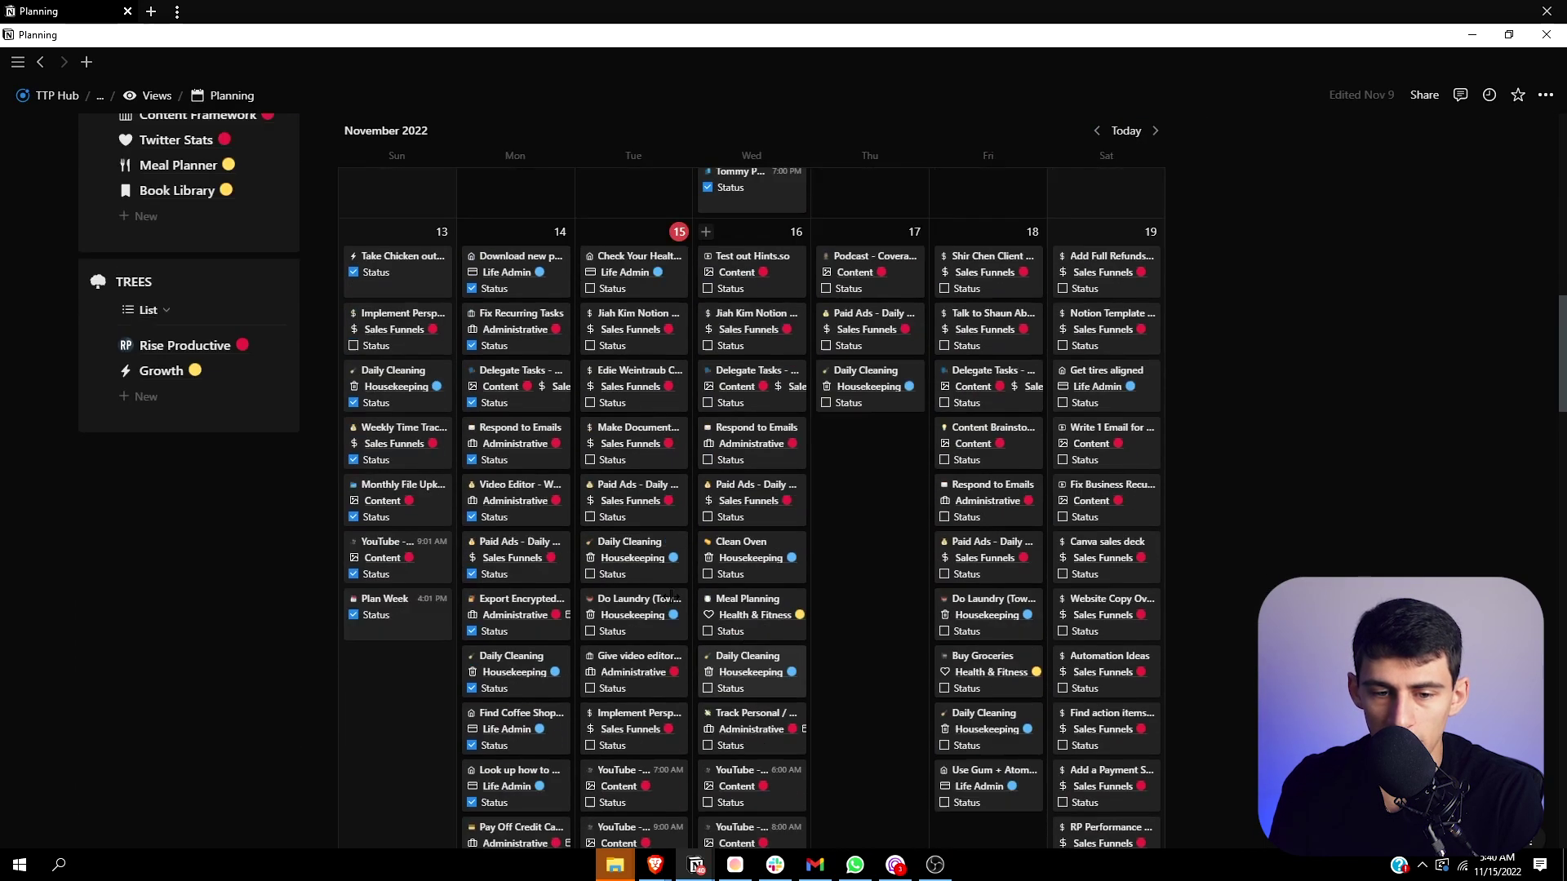
scroll(446, 596, down, 3)
scroll(1295, 236, up, 10)
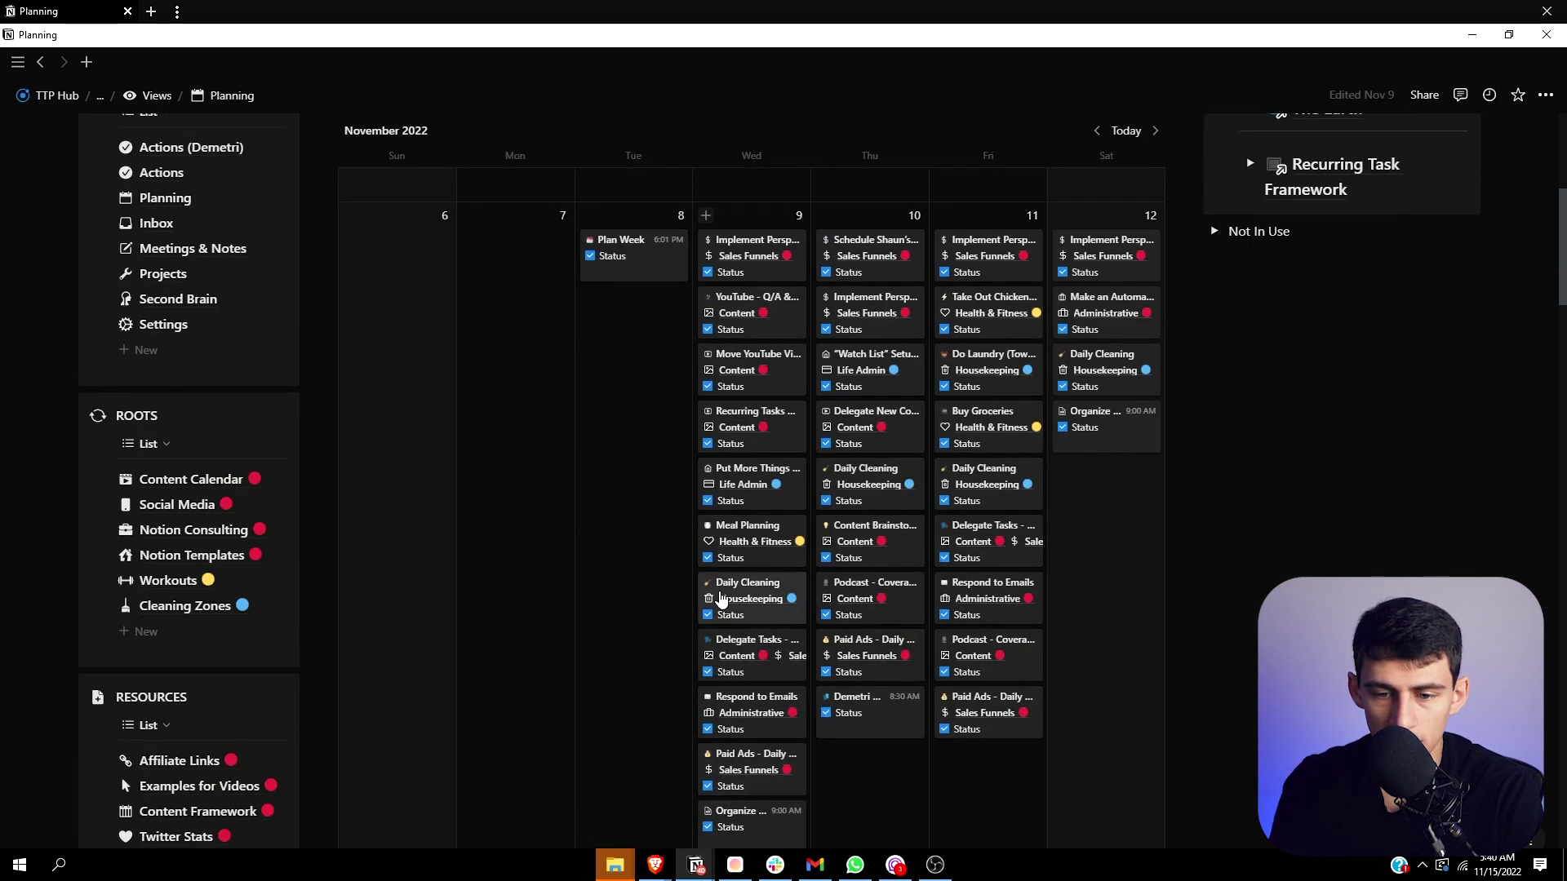
click(1252, 297)
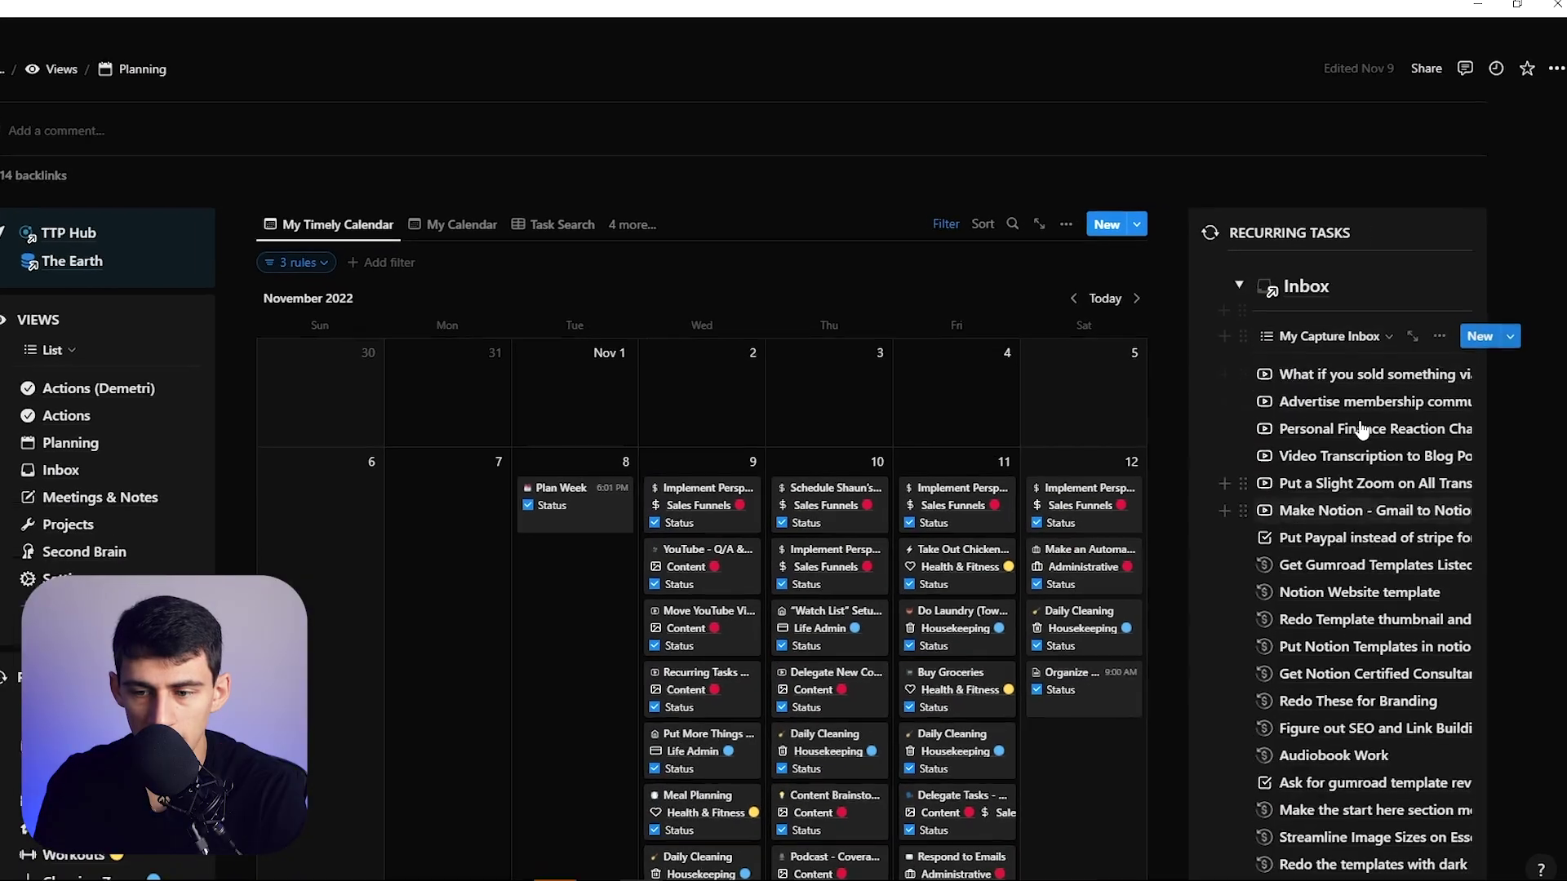
scroll(1387, 457, down, 5)
scroll(1384, 426, down, 5)
scroll(1346, 326, up, 6)
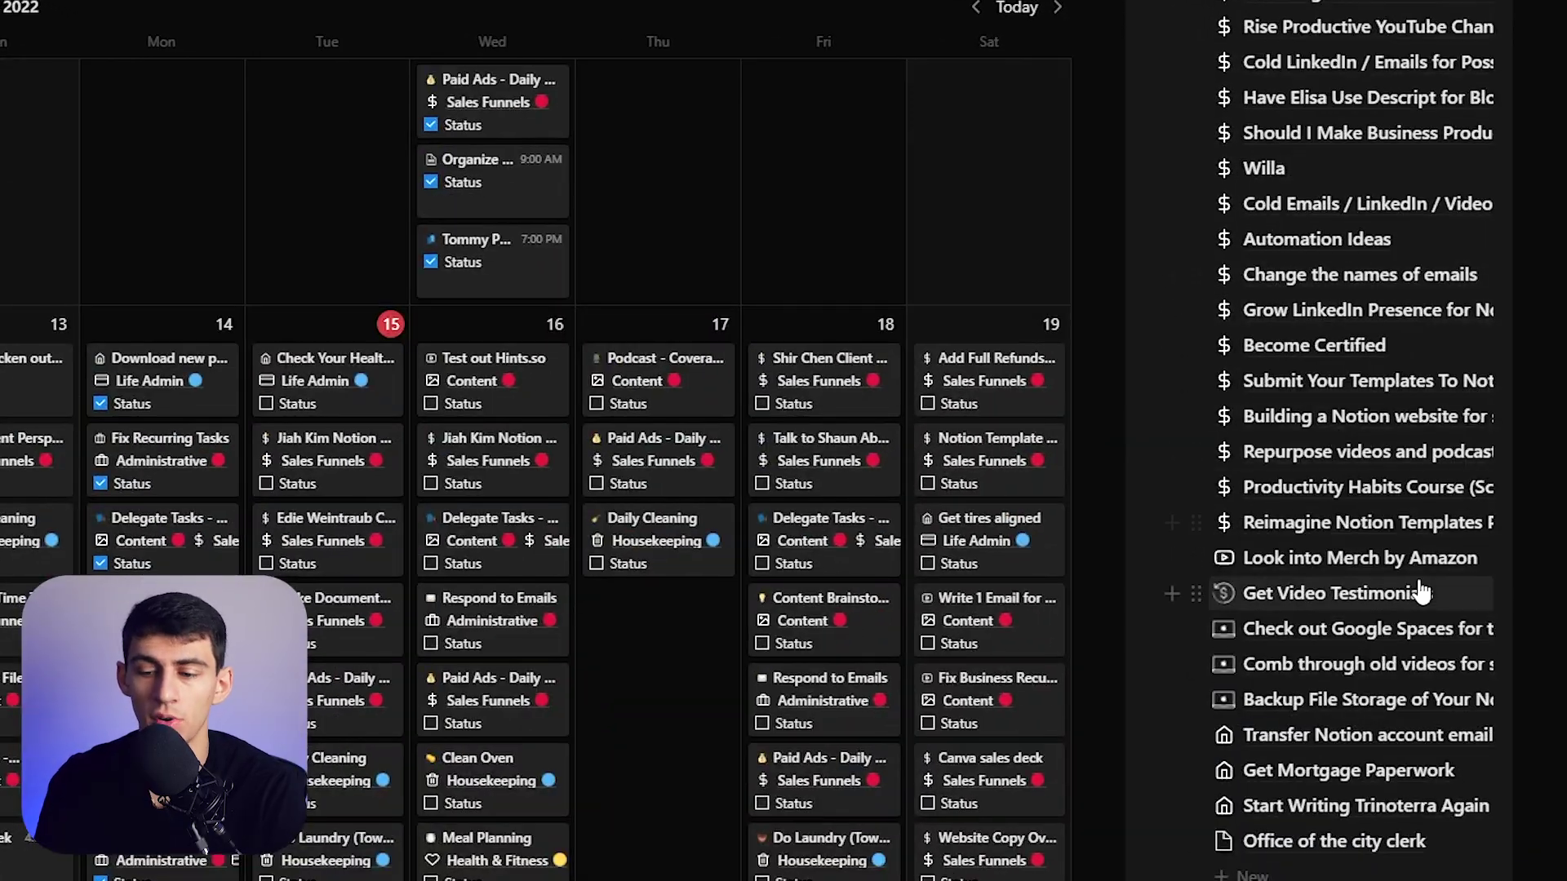
scroll(1406, 595, up, 6)
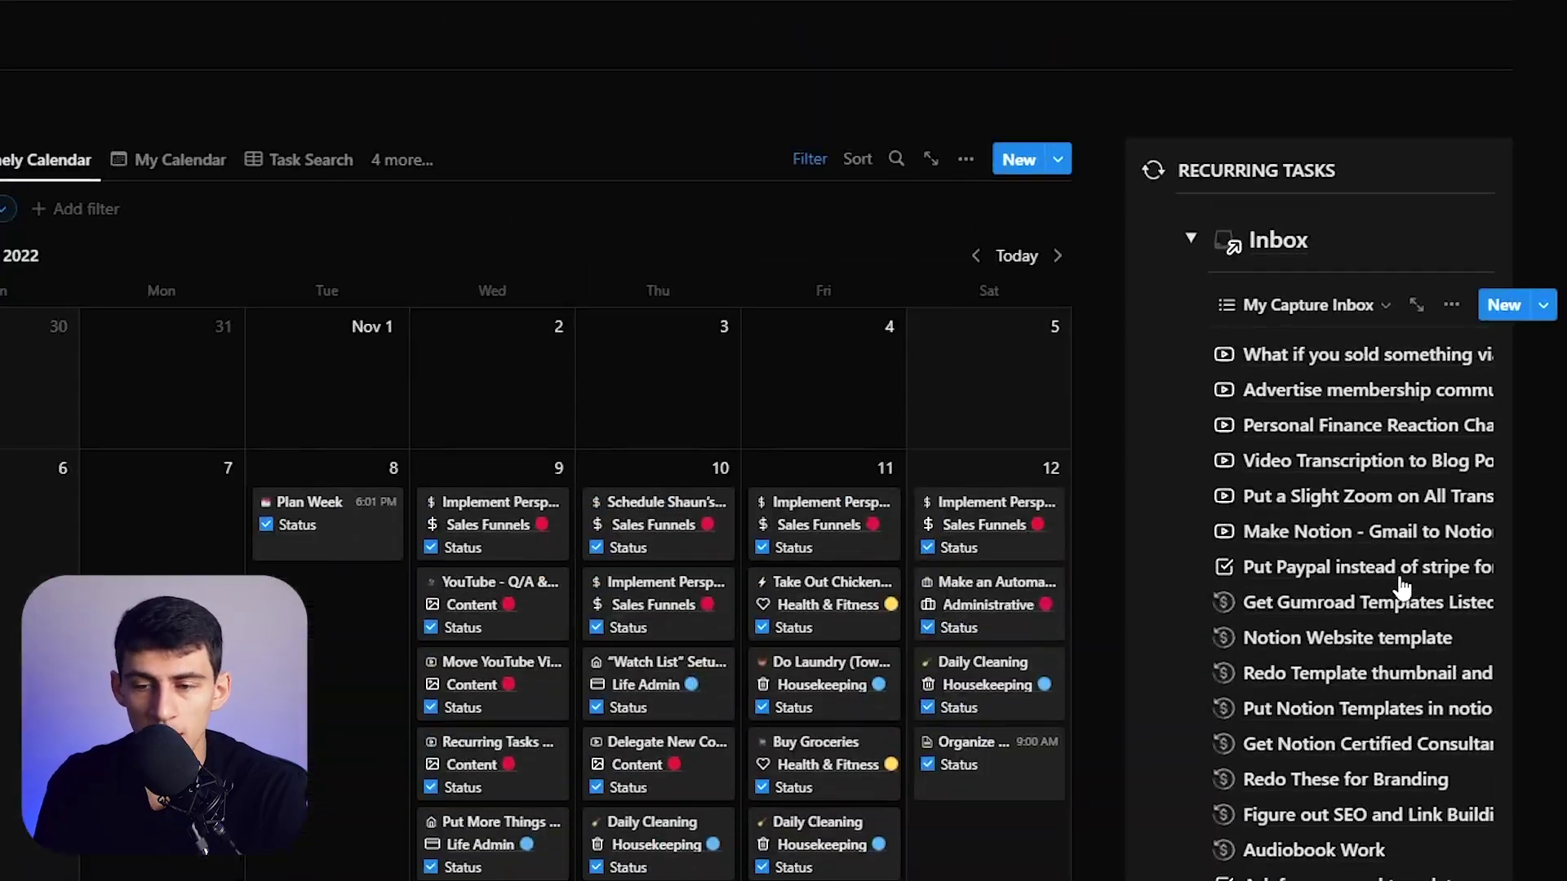
click(1191, 355)
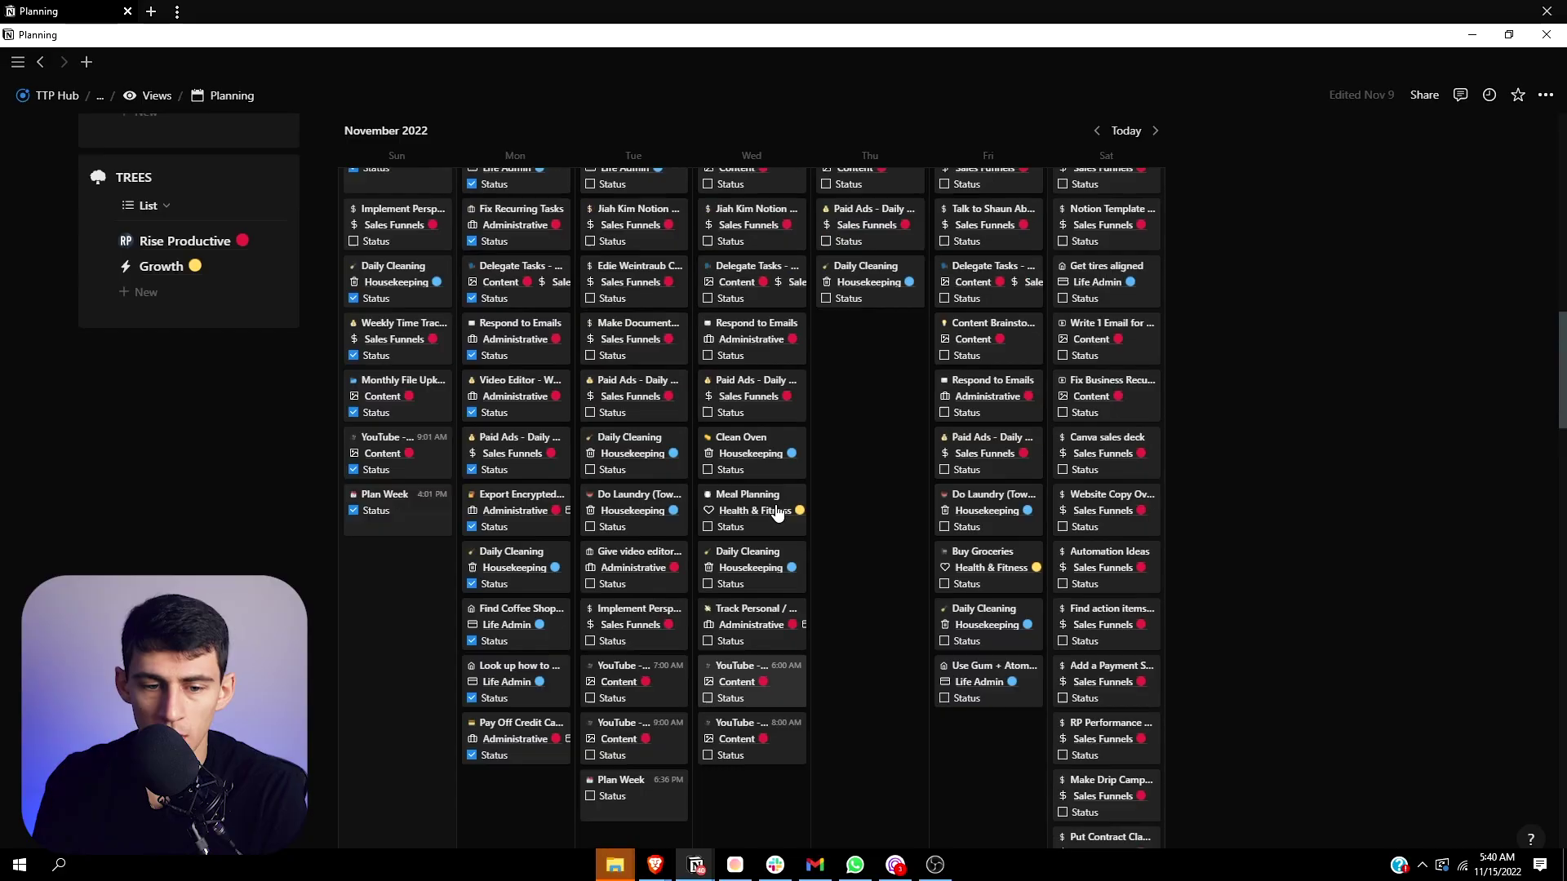
scroll(1052, 404, down, 7)
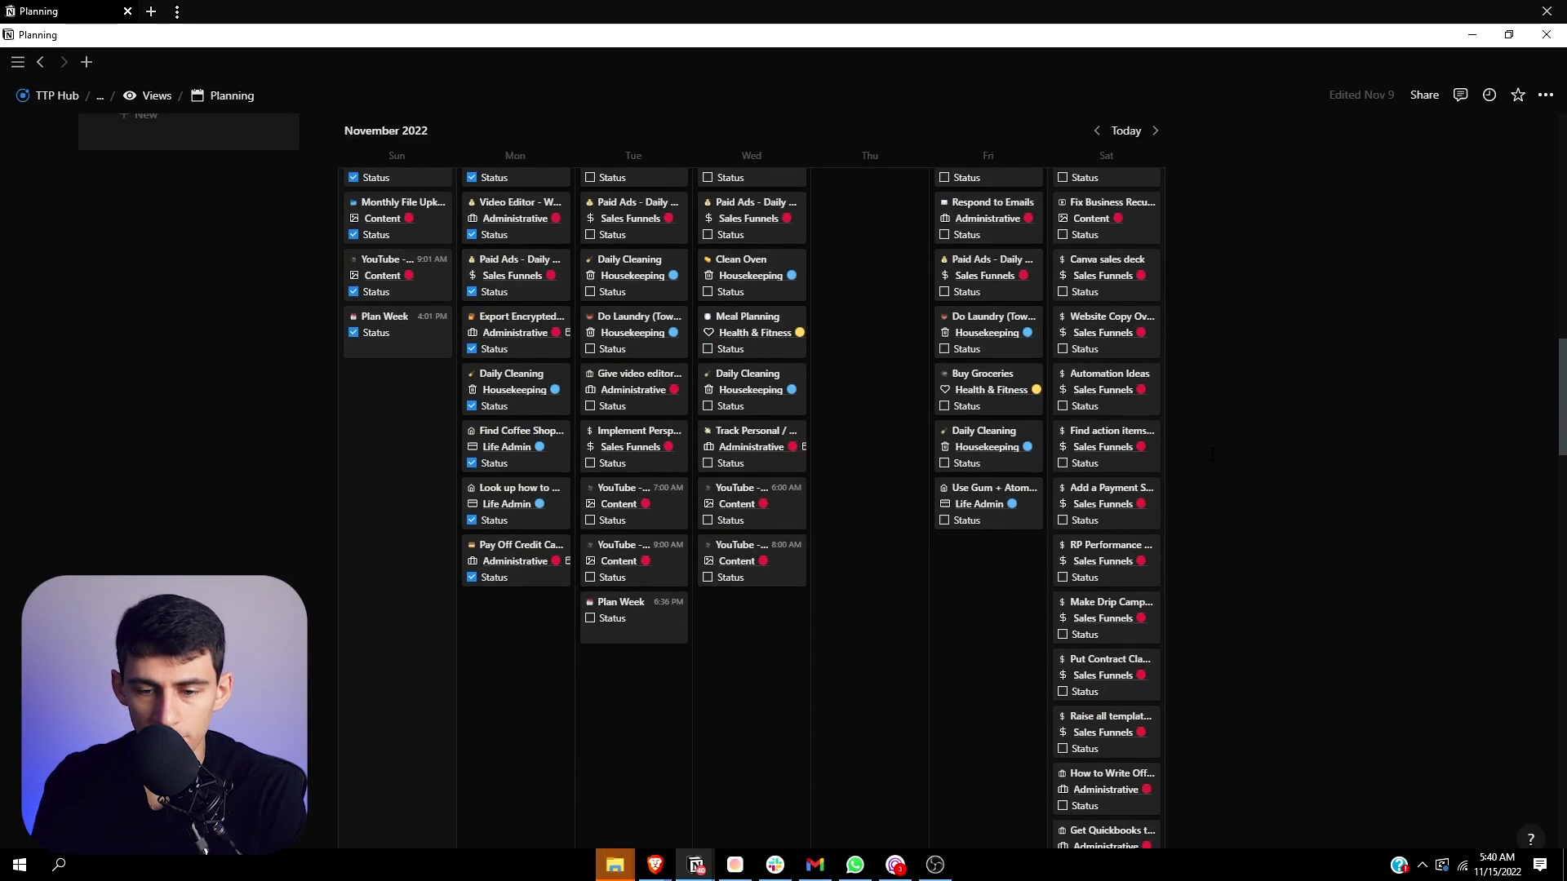
scroll(955, 477, down, 5)
scroll(955, 478, up, 10)
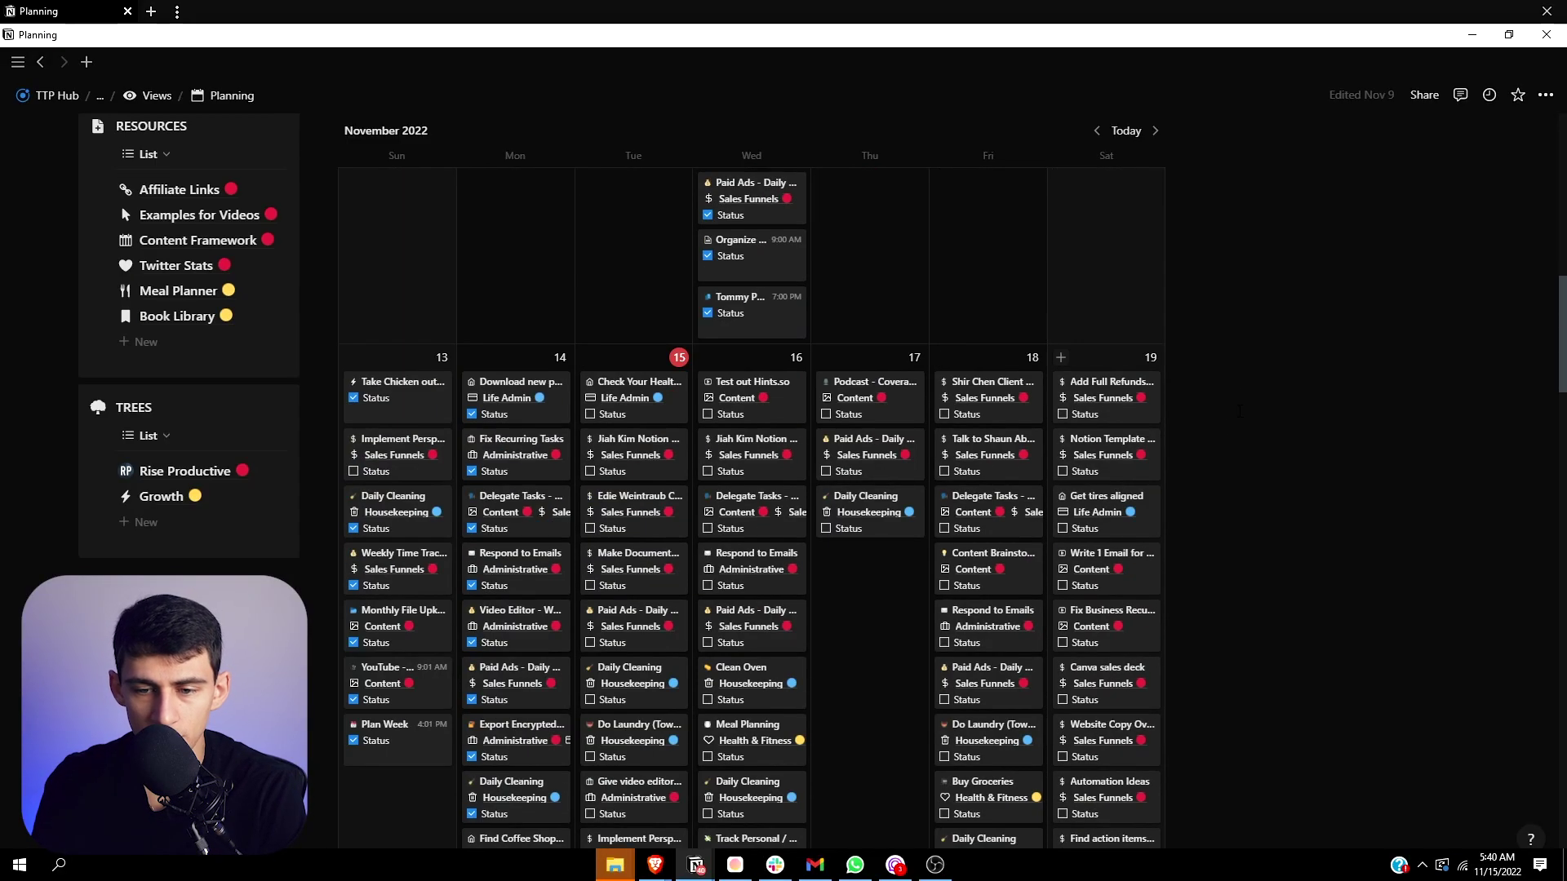
scroll(1092, 525, down, 5)
scroll(1030, 676, up, 6)
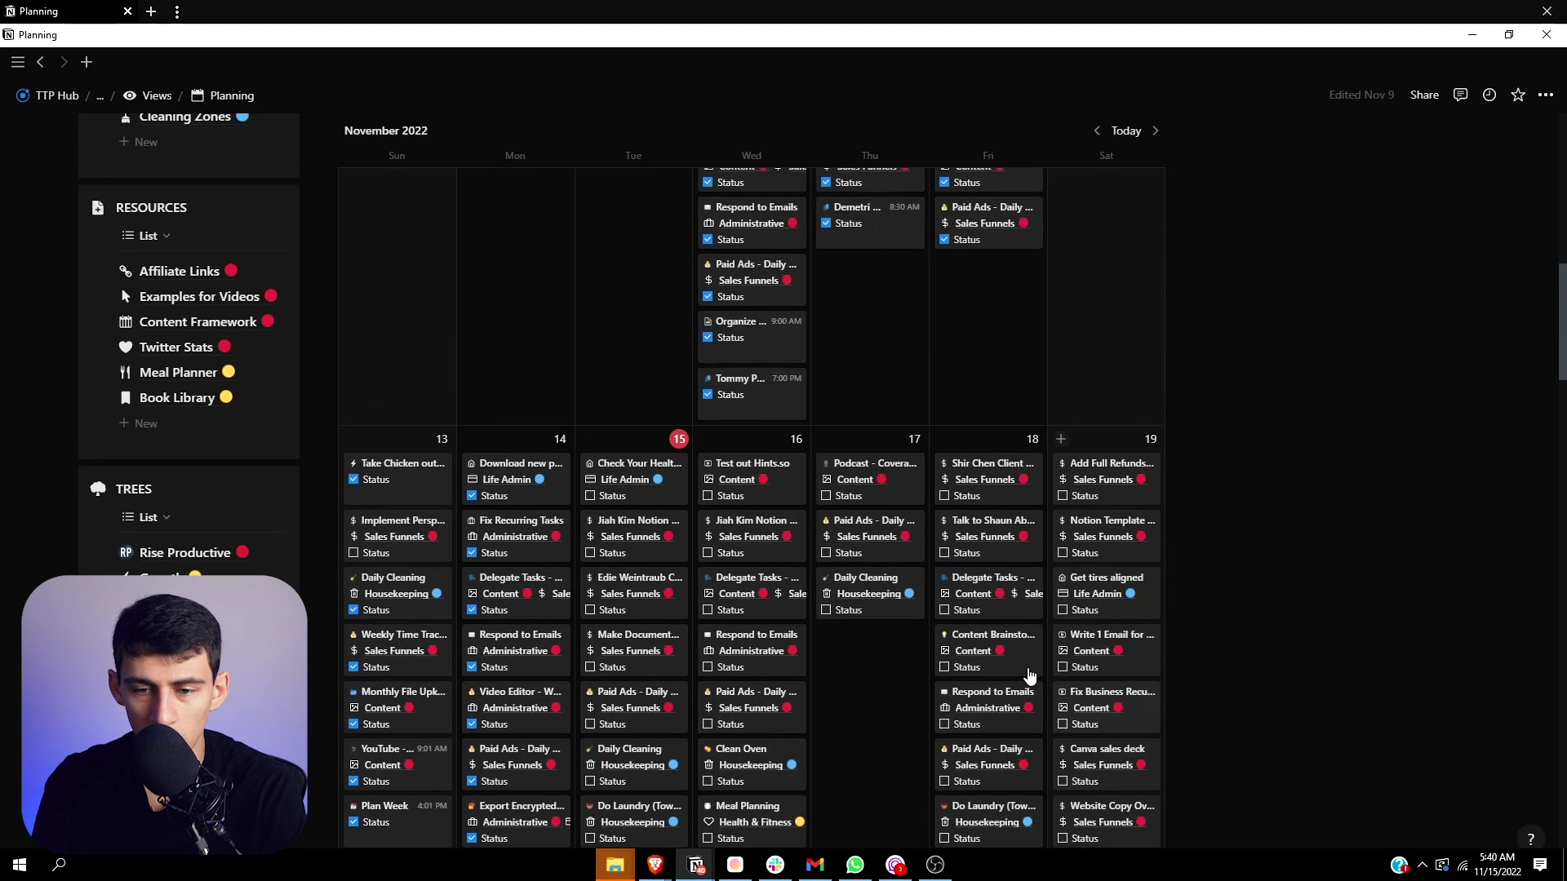
scroll(1074, 608, down, 15)
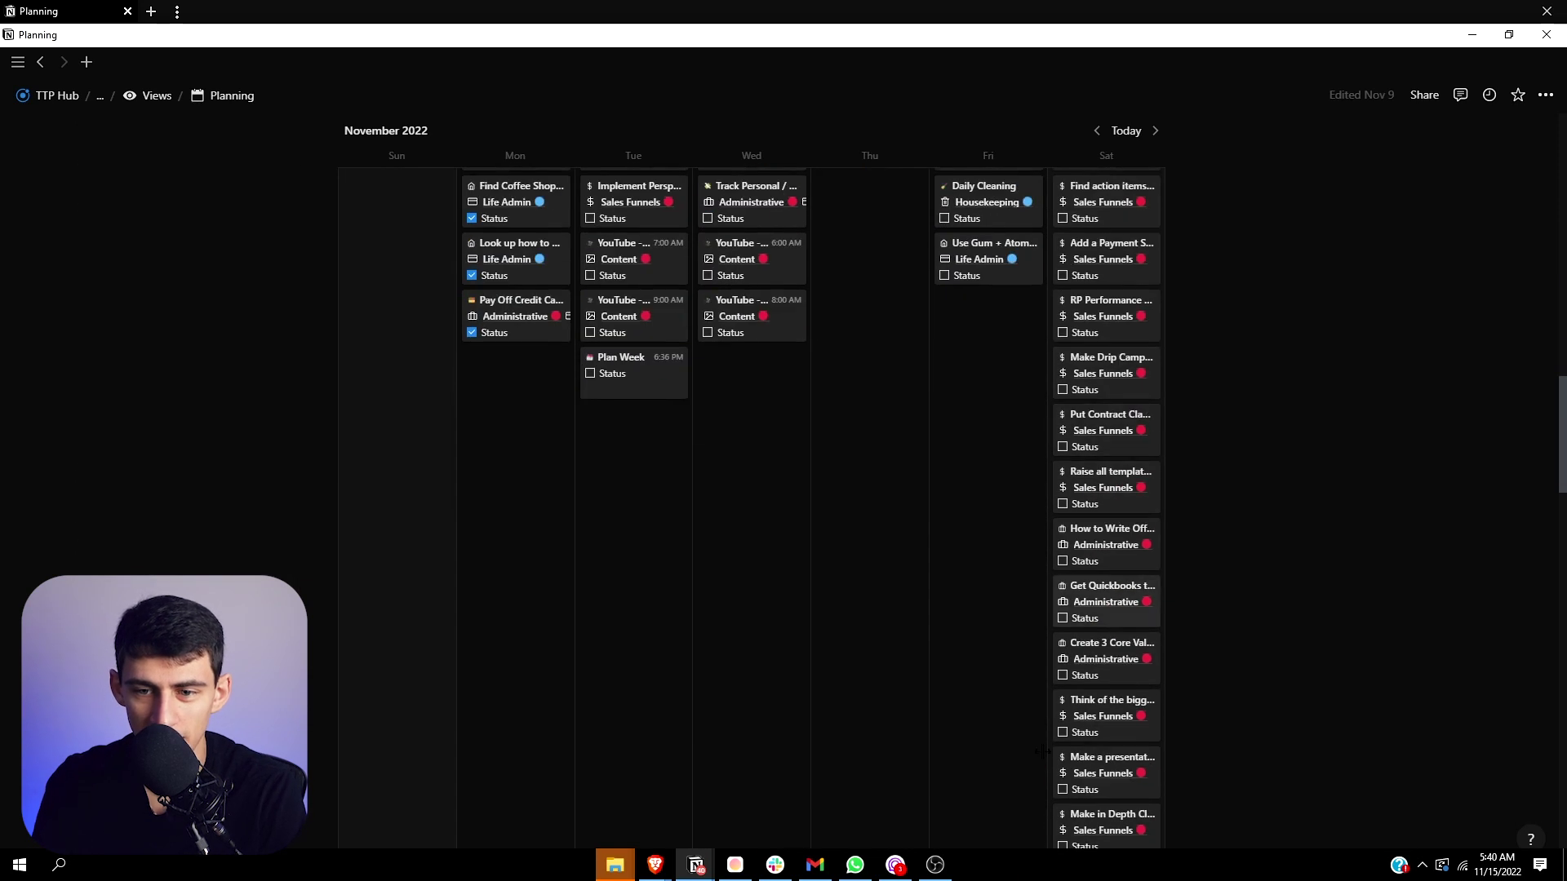
scroll(1061, 595, down, 3)
scroll(1013, 568, up, 15)
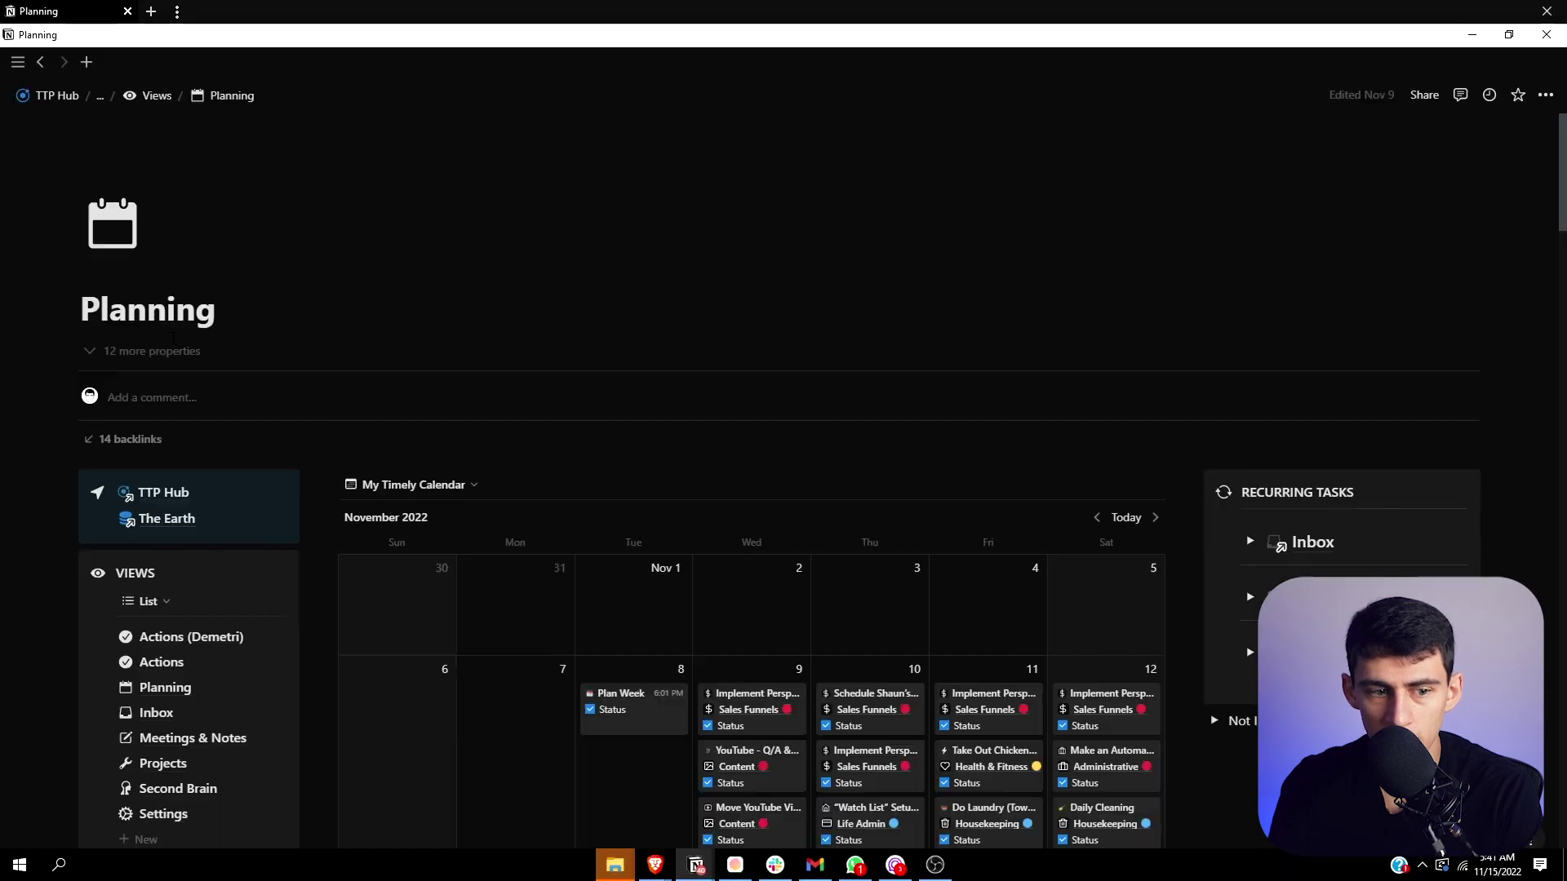
click(204, 675)
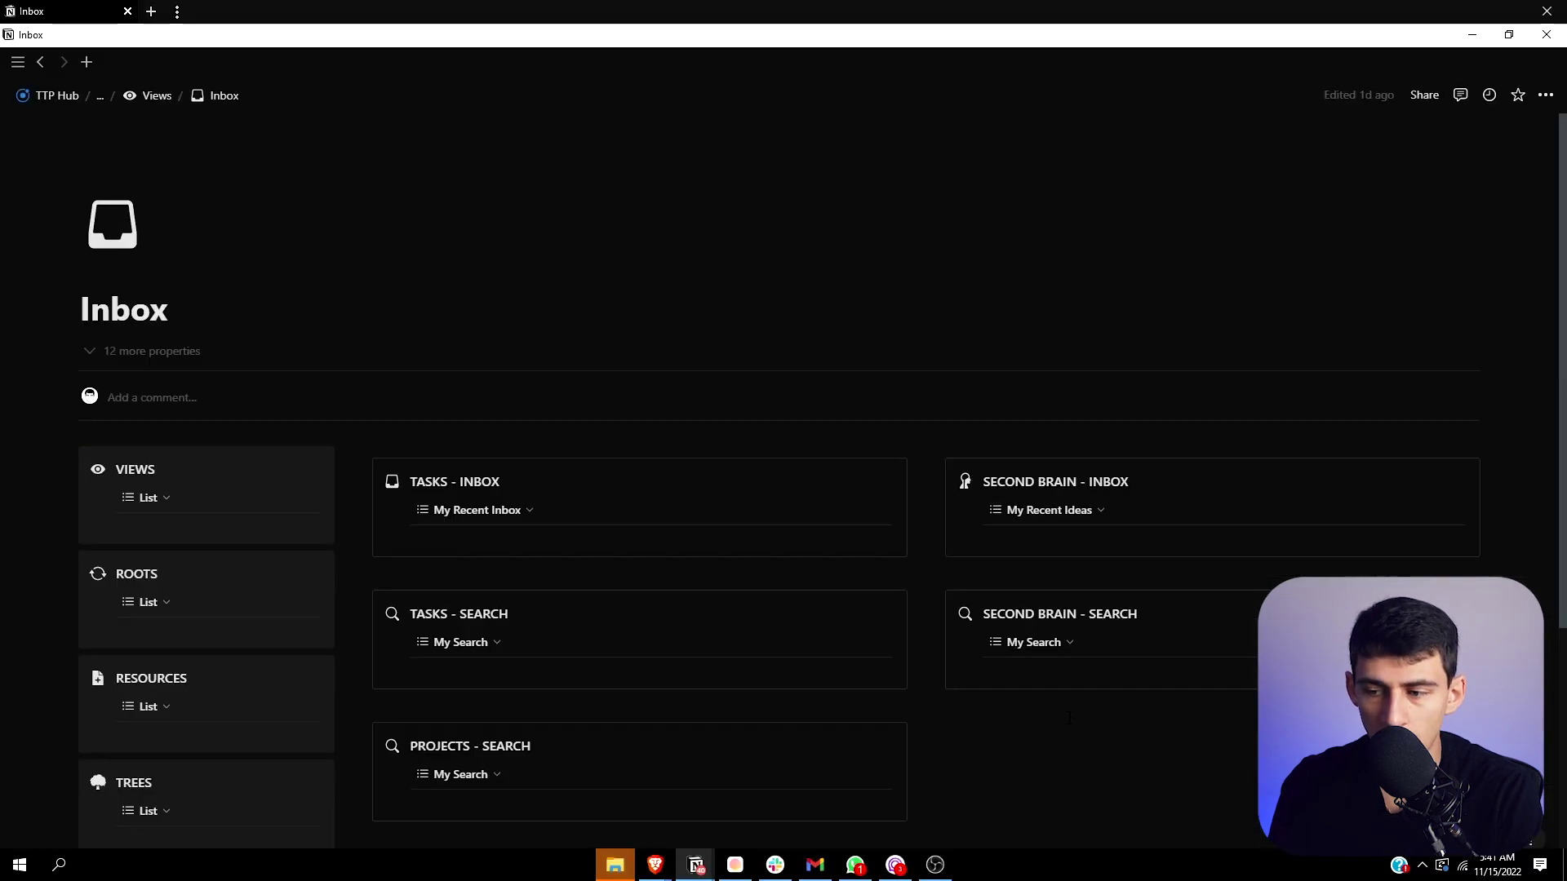
scroll(1069, 718, down, 3)
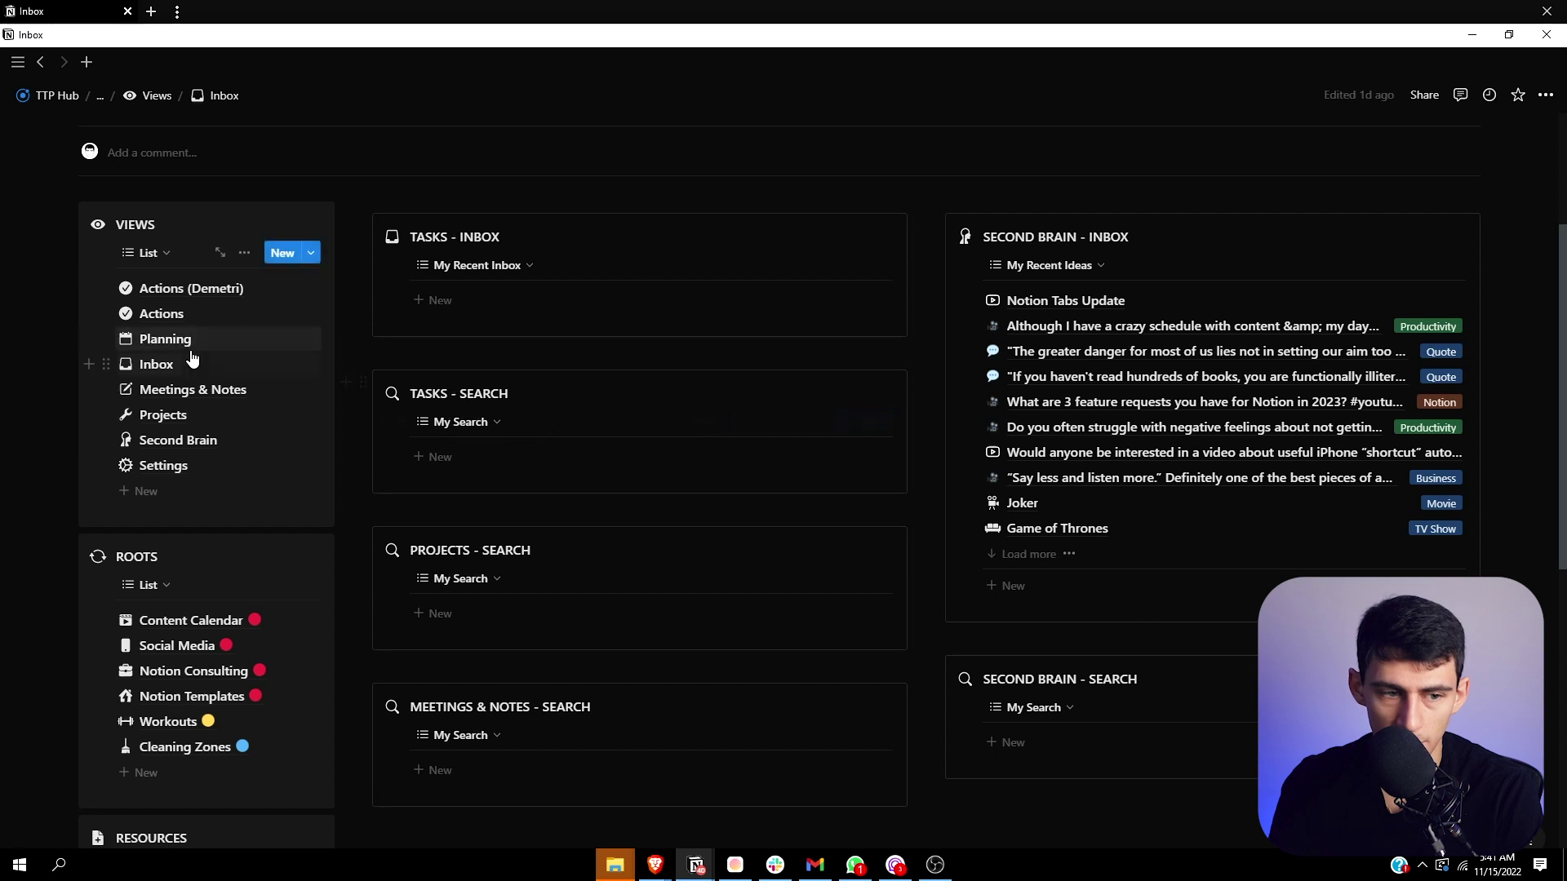
Return to the Planning page with the November 2022 My Timely Calendar
click(165, 339)
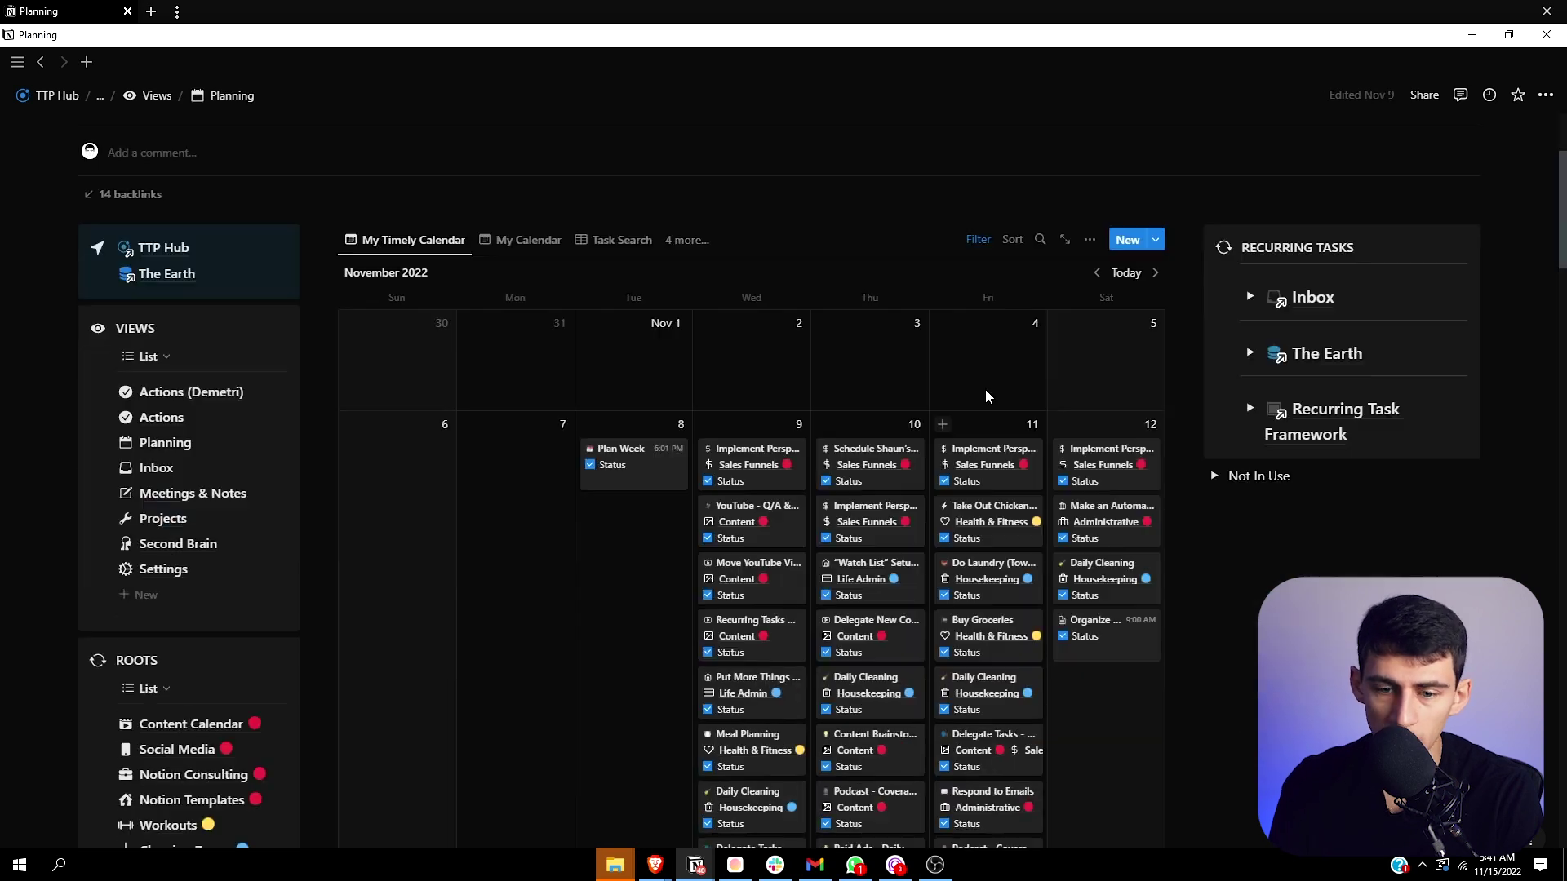
click(1038, 241)
text(c)
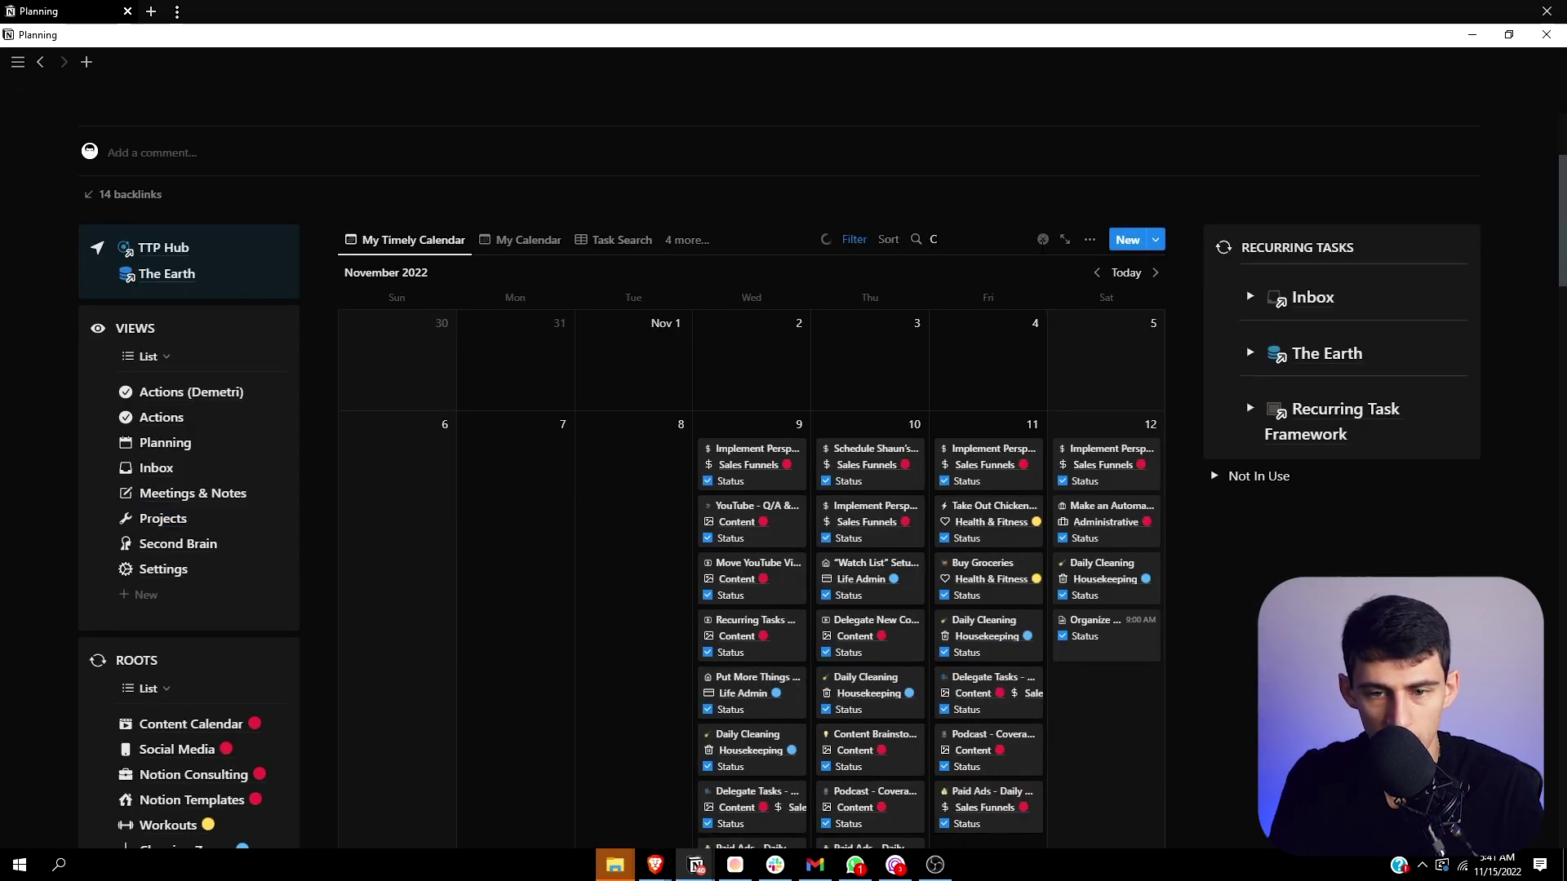
text(ourse)
scroll(609, 458, down, 10)
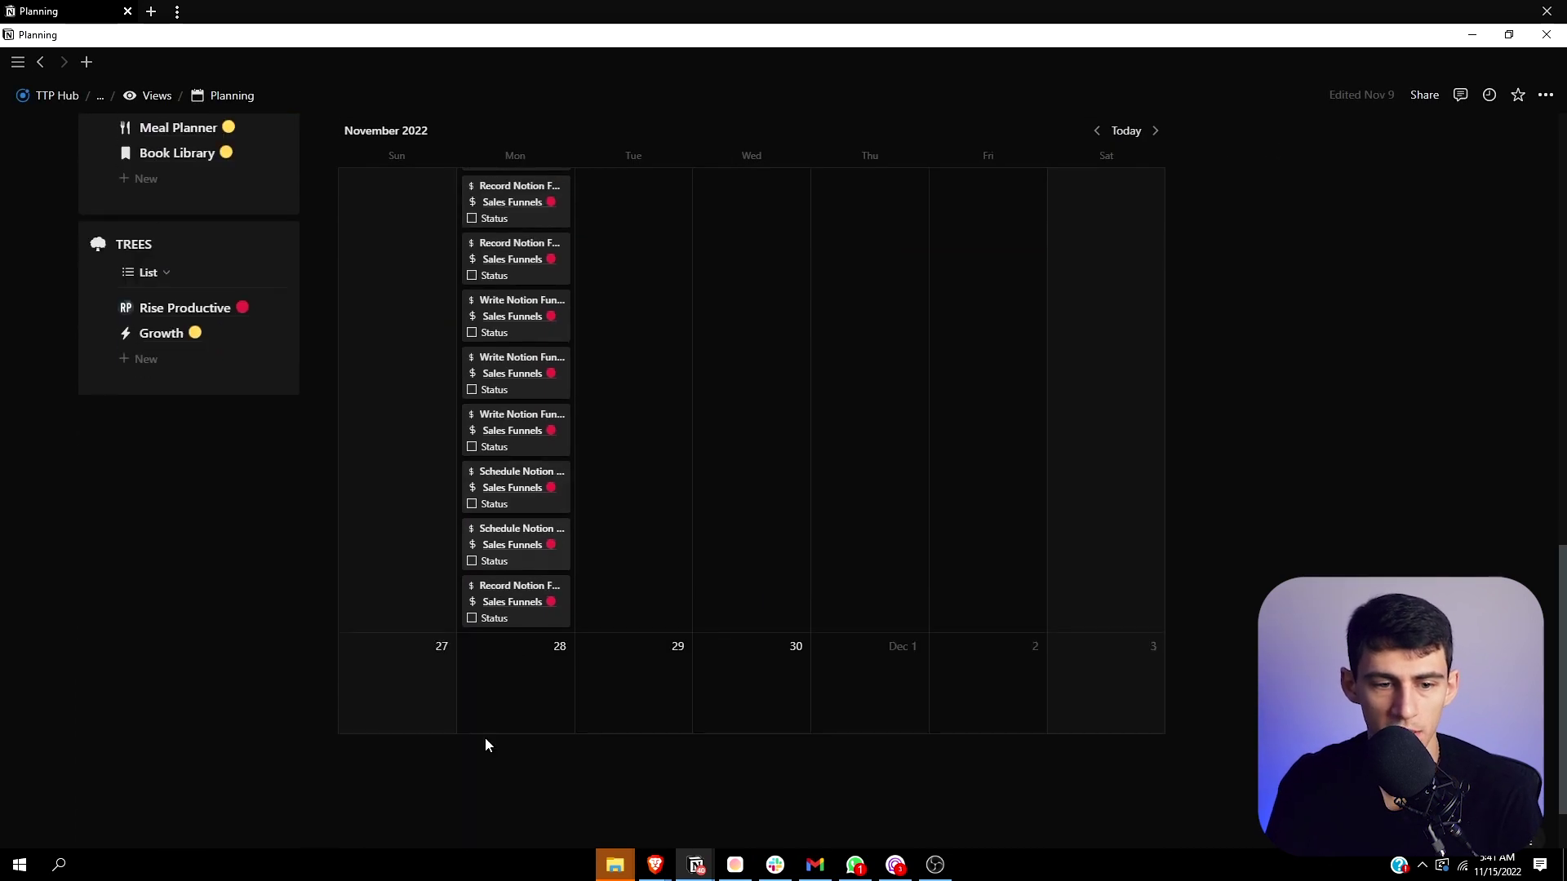
scroll(492, 472, up, 10)
scroll(559, 500, down, 6)
scroll(709, 457, up, 5)
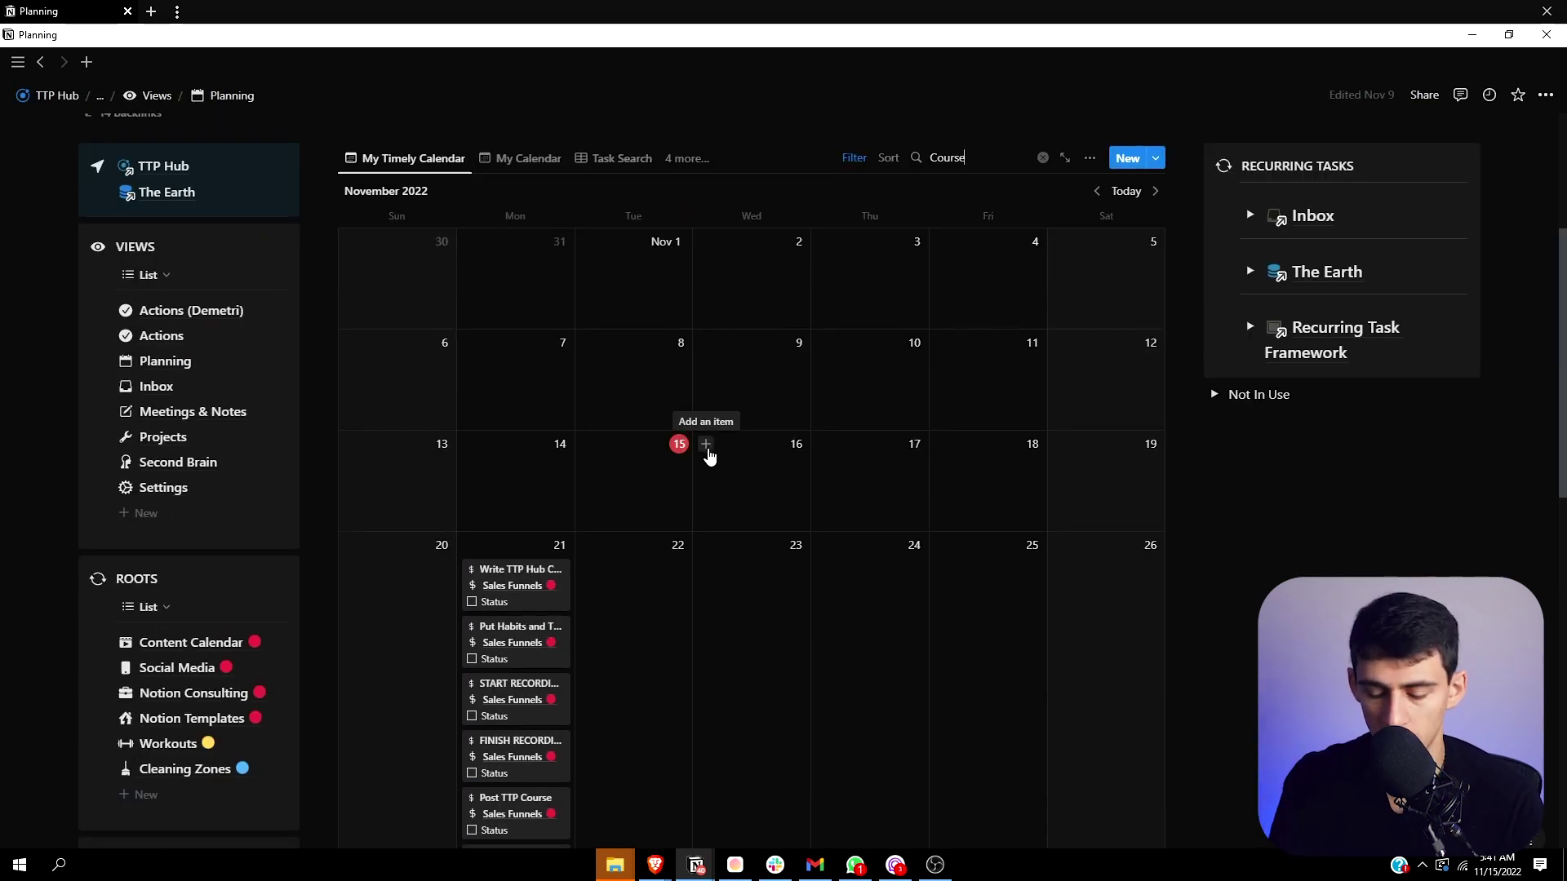
key(BackSpace)
key(BackSpace)
key(BackSpace)
key(BackSpace)
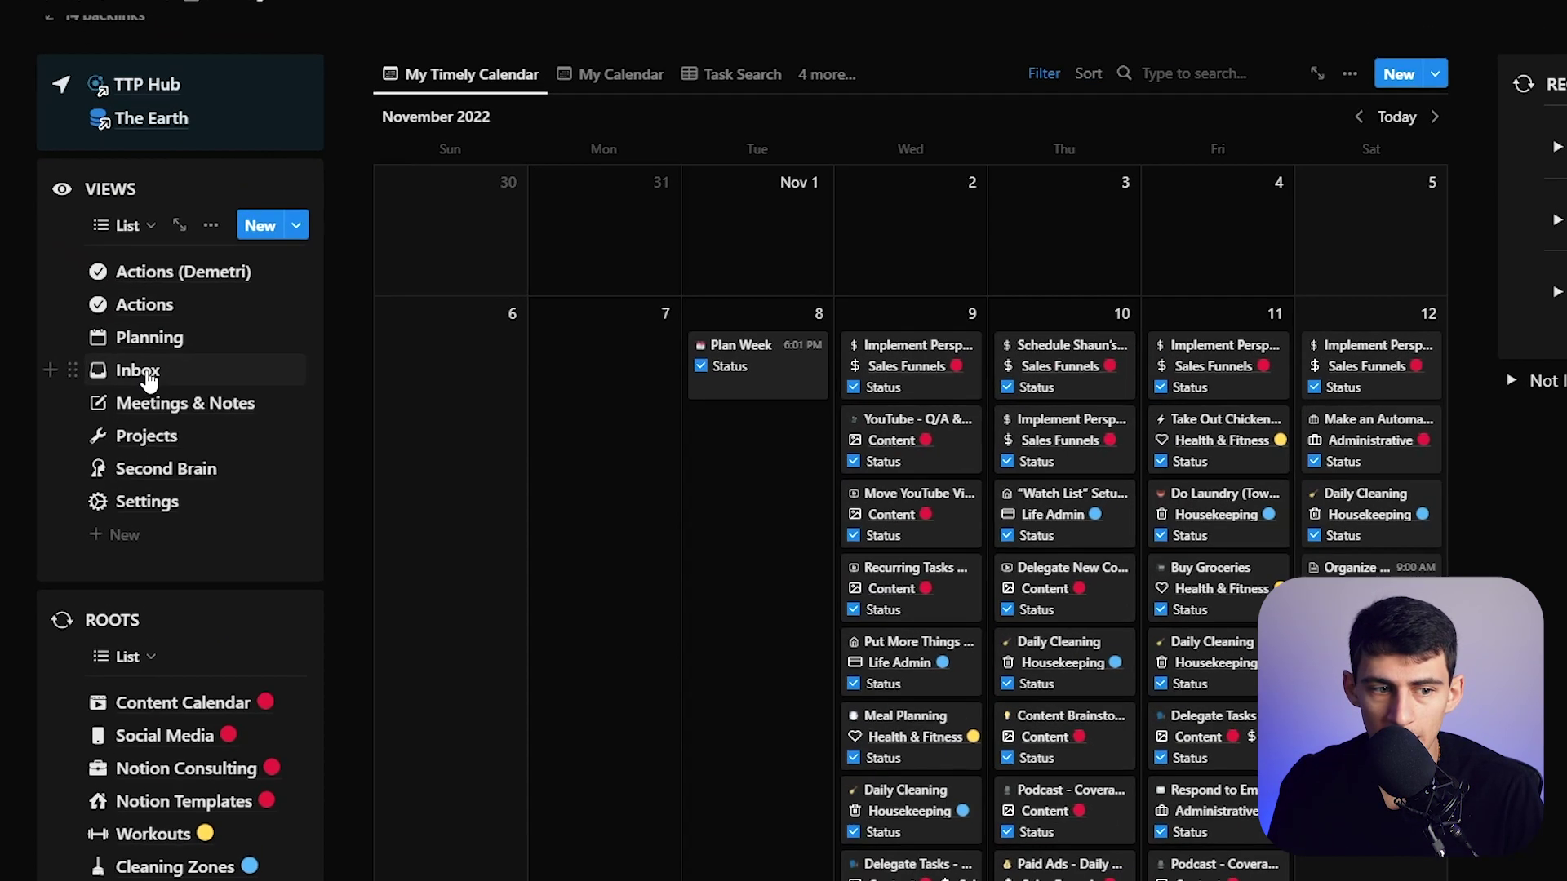
On the Inbox page, filter the Tasks – Search view to names containing 'Course'
click(189, 390)
scroll(674, 545, down, 3)
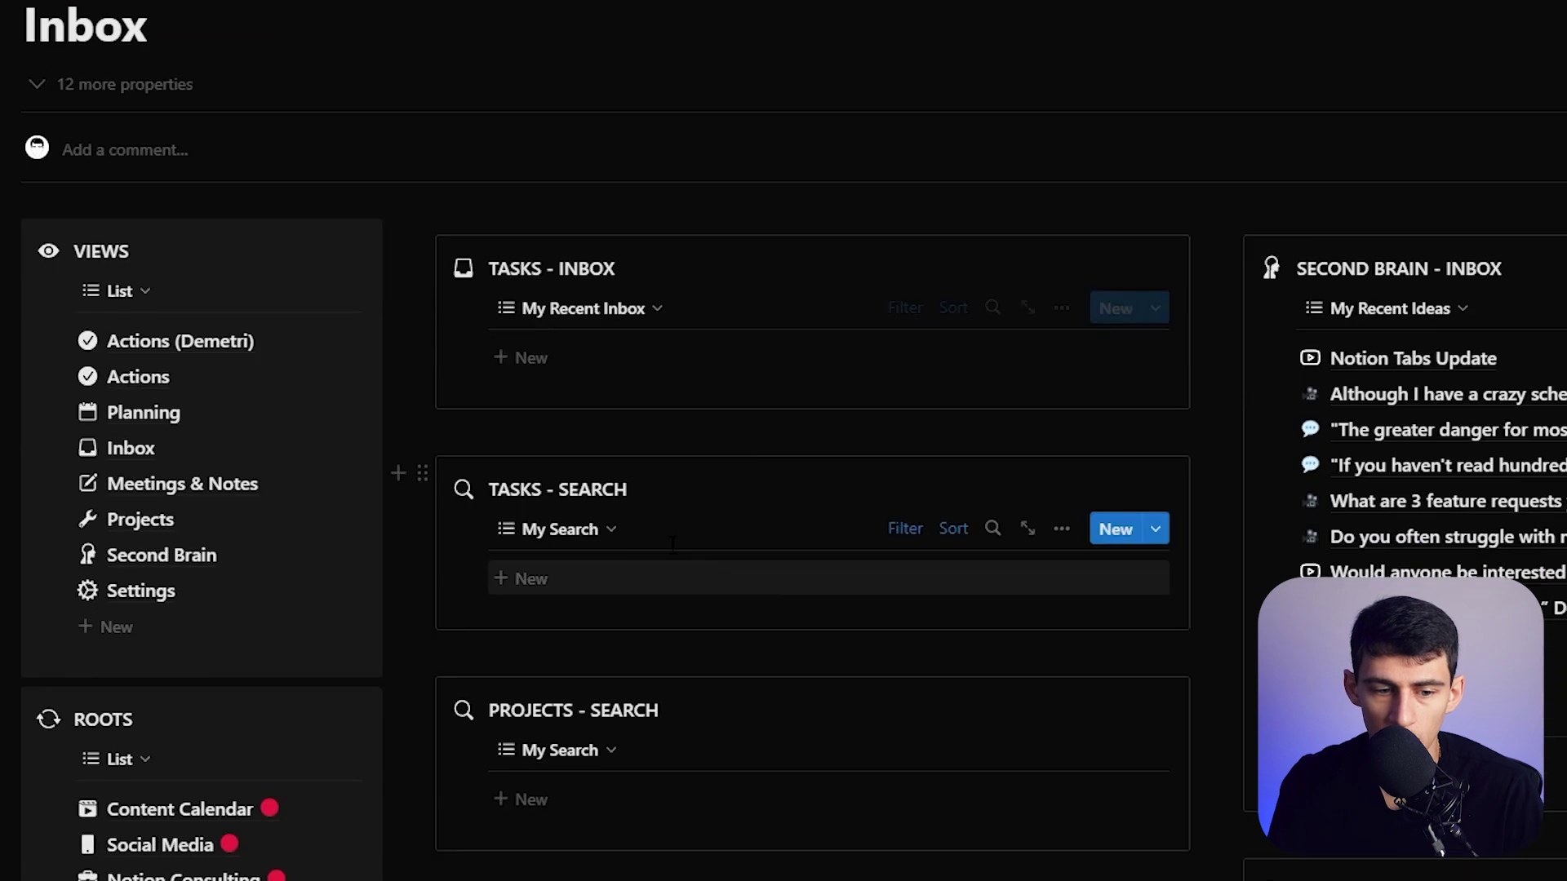
click(892, 532)
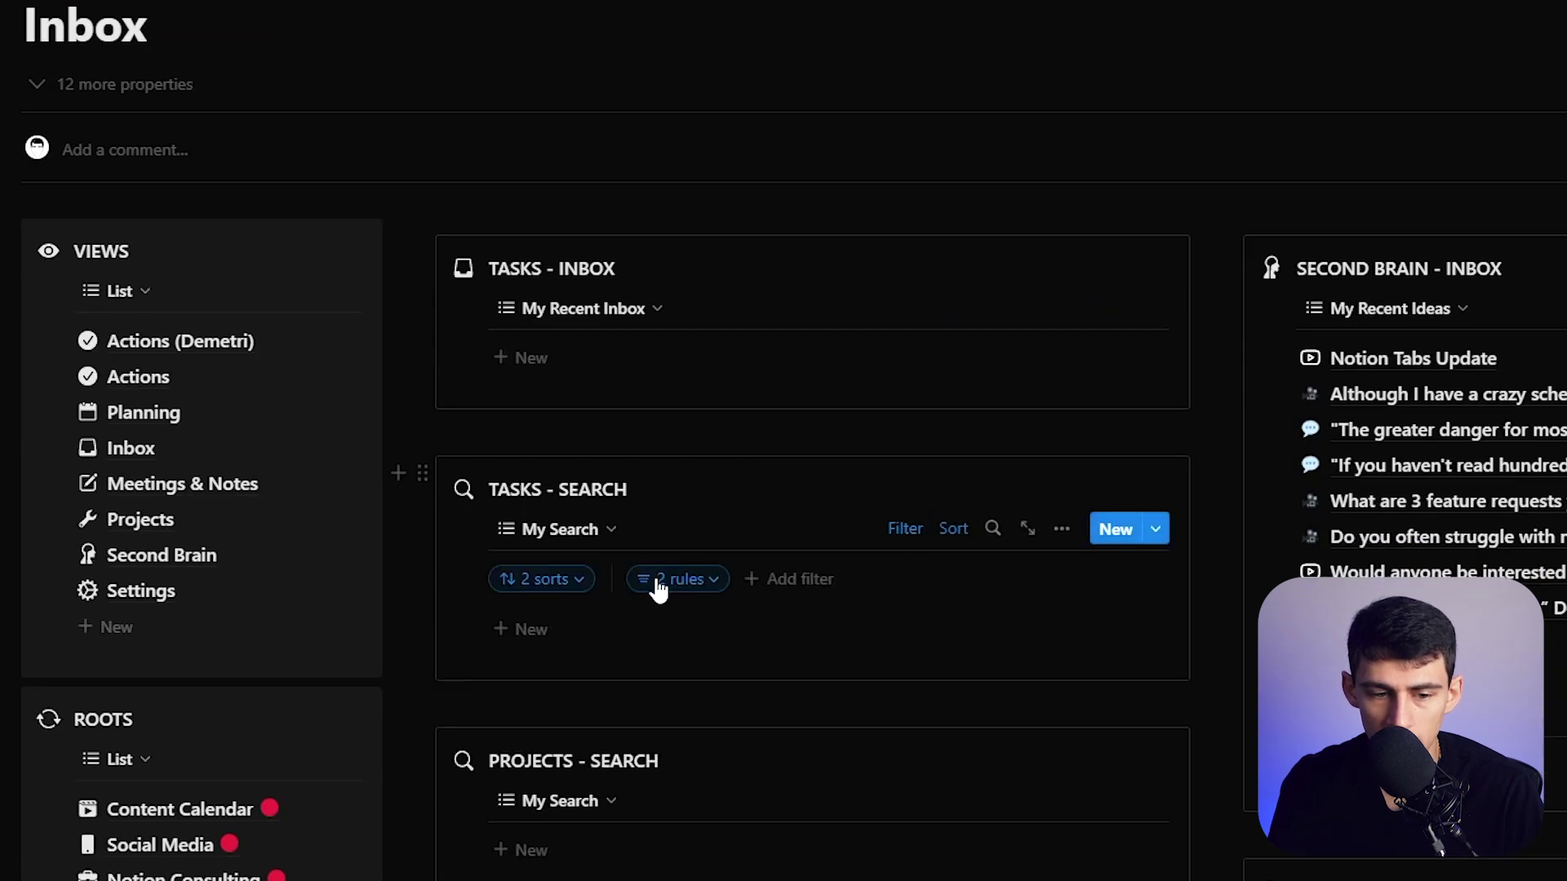
click(658, 581)
click(771, 671)
text(Course)
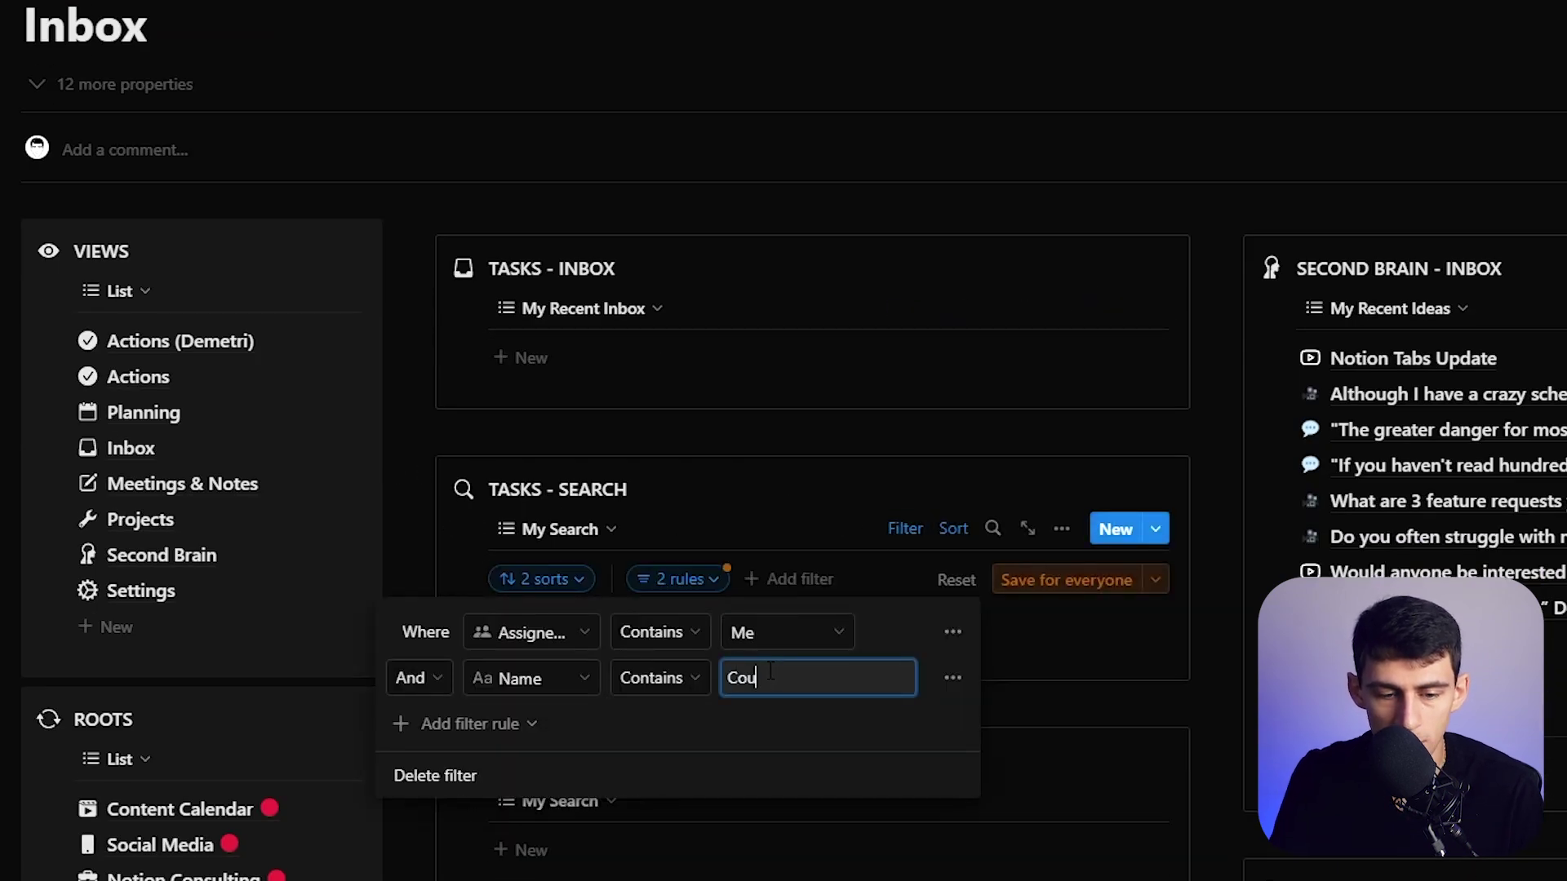
click(863, 832)
Add a Status rule to the task search filter
scroll(864, 833, down, 8)
scroll(1222, 533, up, 7)
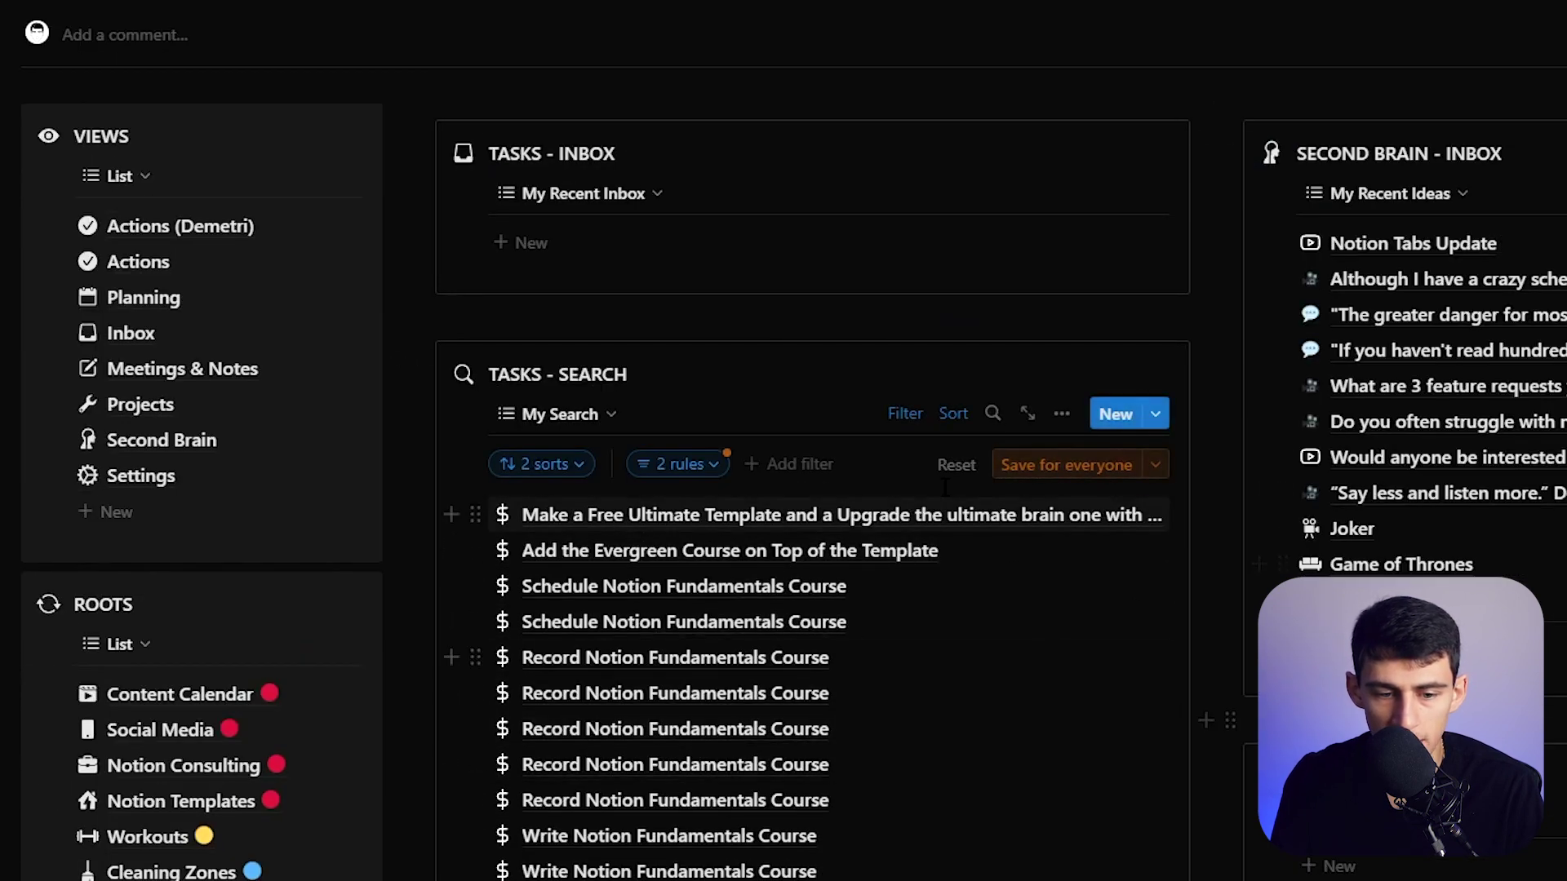
click(659, 464)
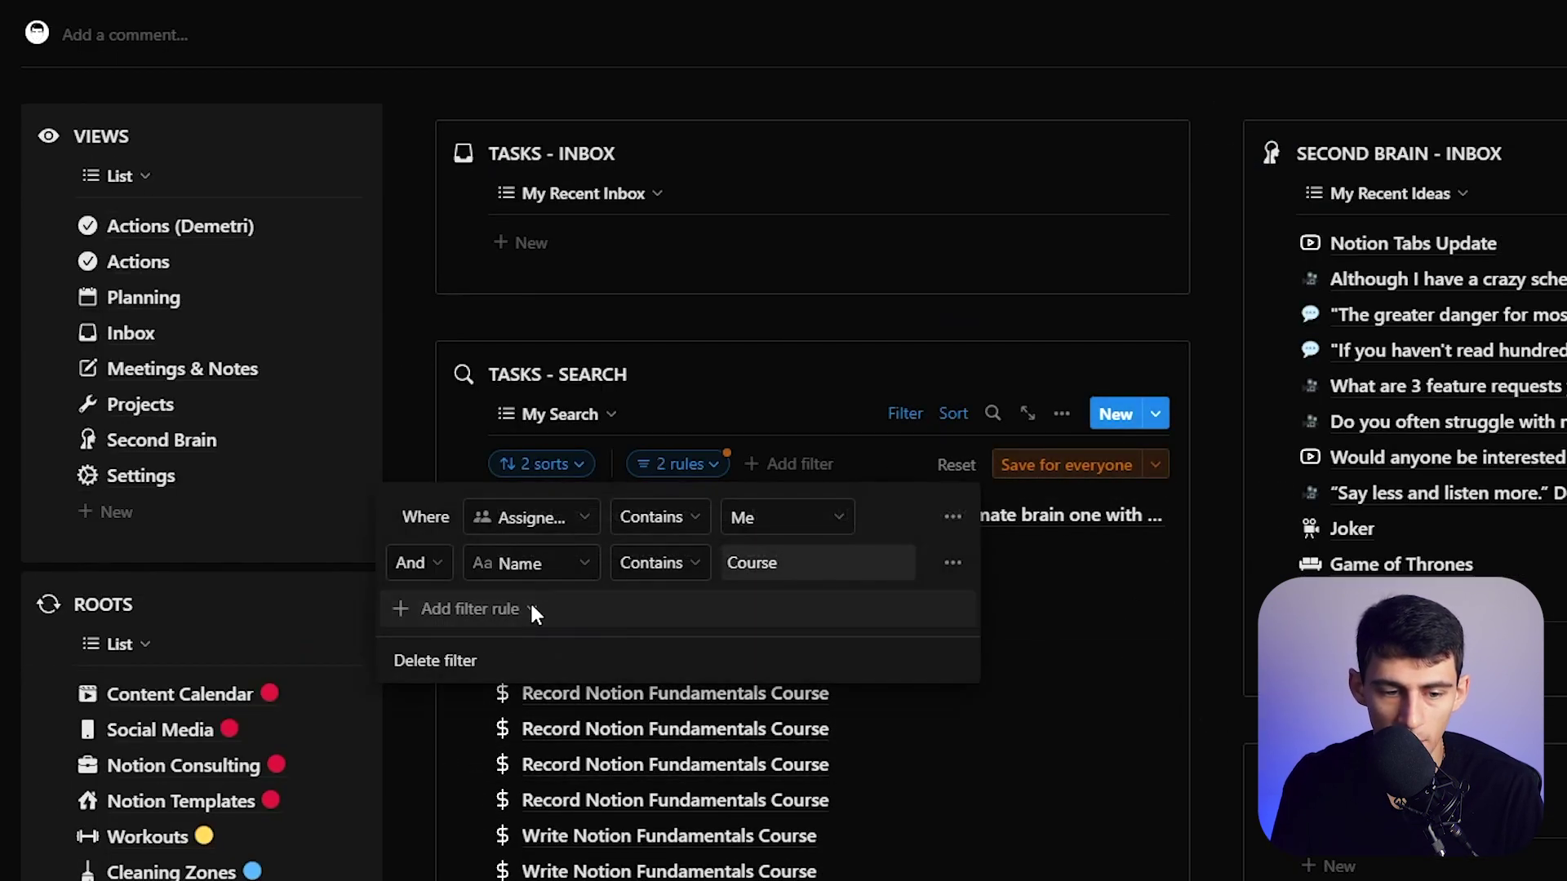
click(530, 609)
click(479, 653)
click(489, 611)
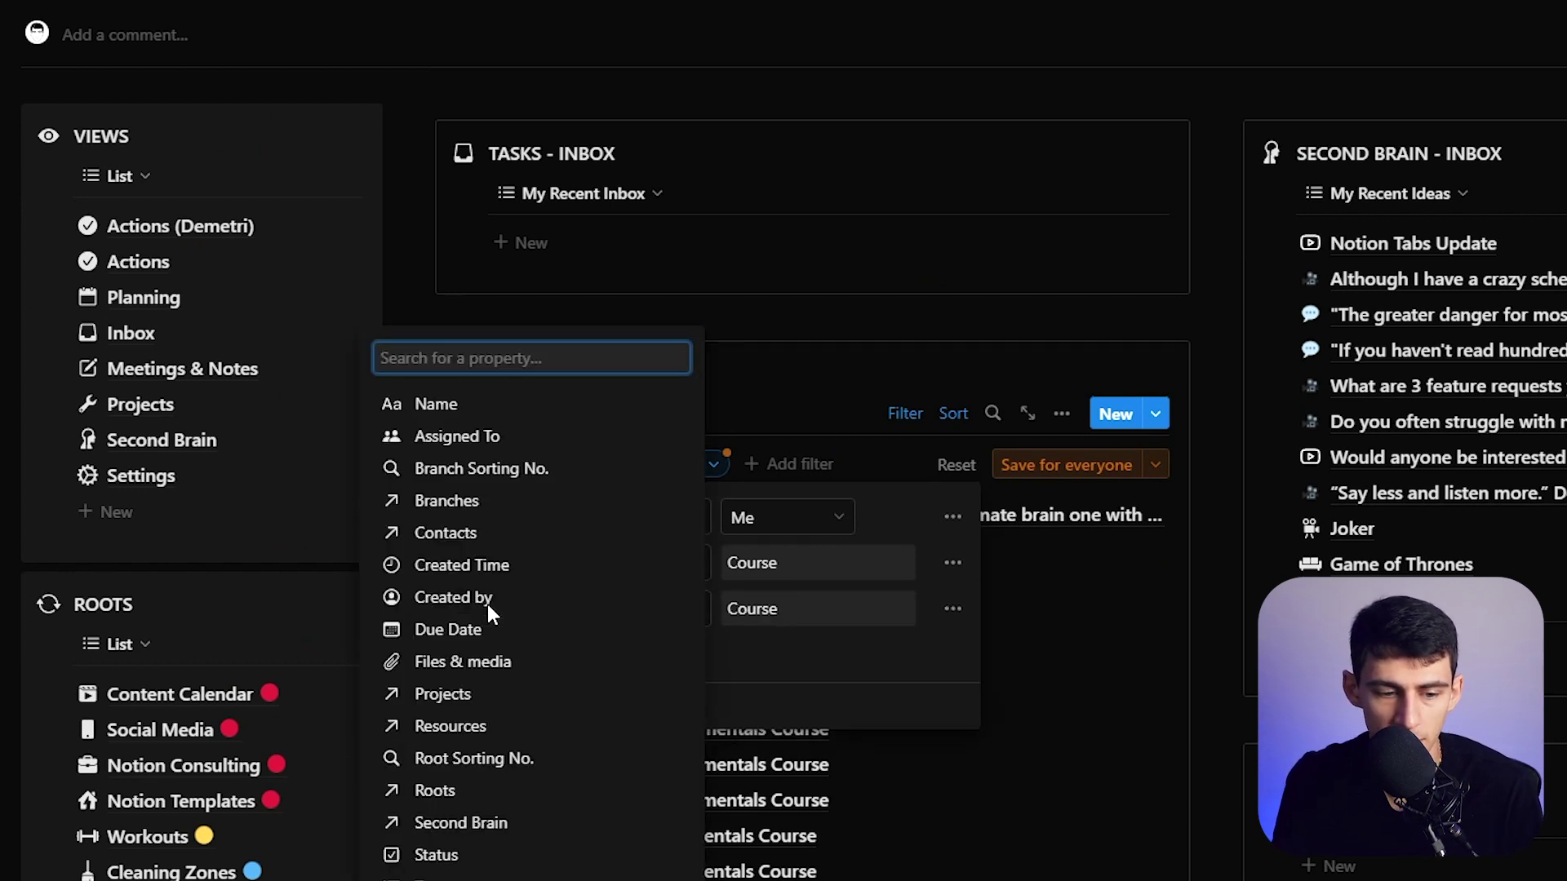
click(435, 855)
Add a Time is not empty rule and save the filter for everyone
click(436, 656)
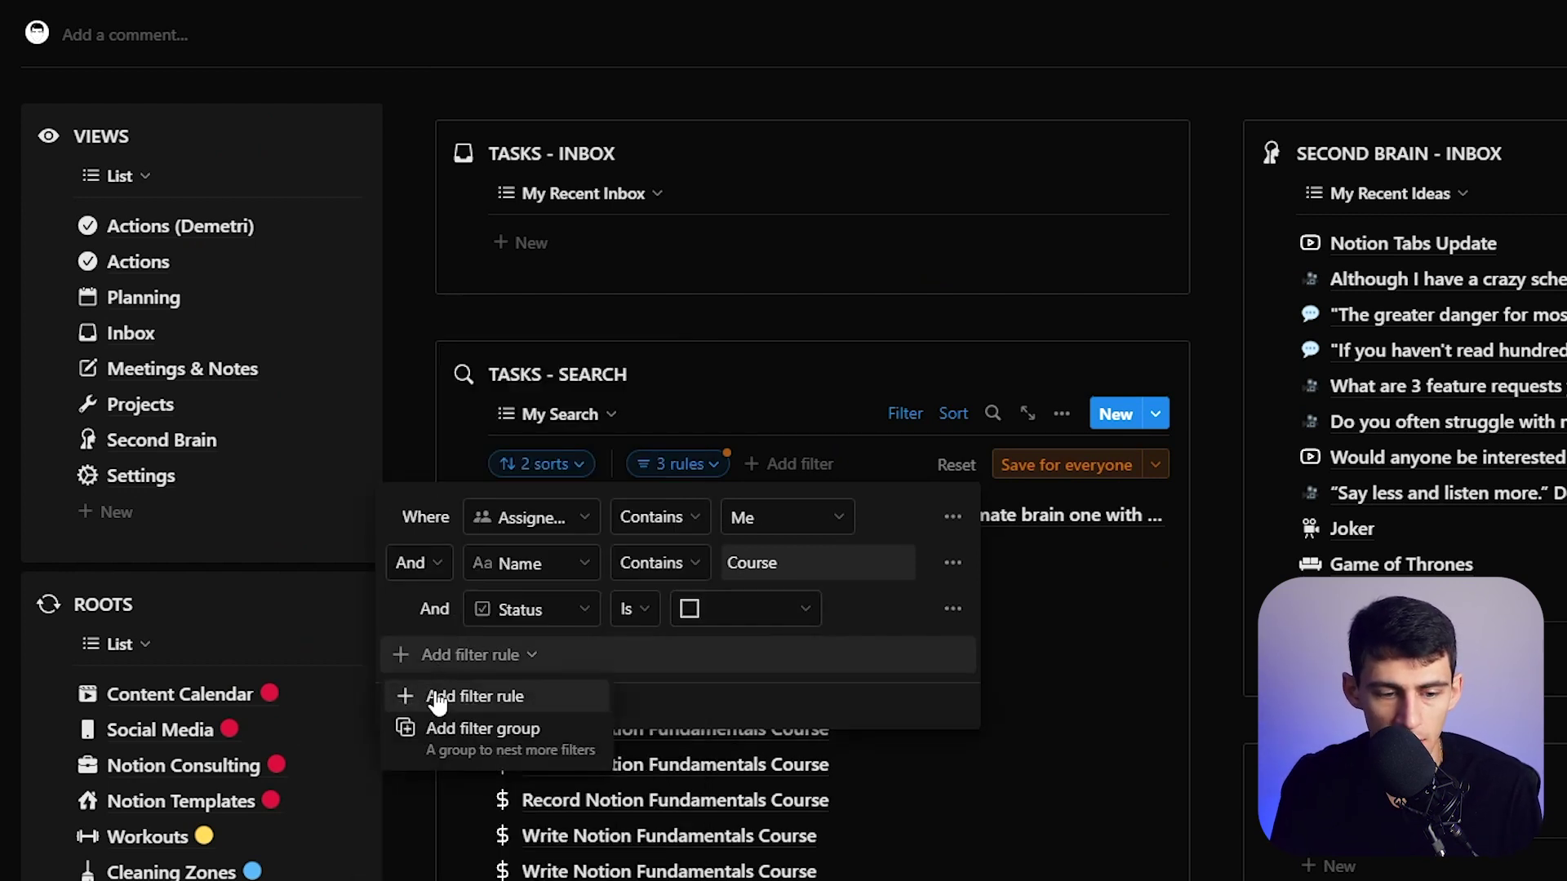
click(438, 696)
click(506, 657)
click(448, 749)
key(Down)
key(Down)
key(Down)
key(Down)
key(Down)
key(Down)
key(Return)
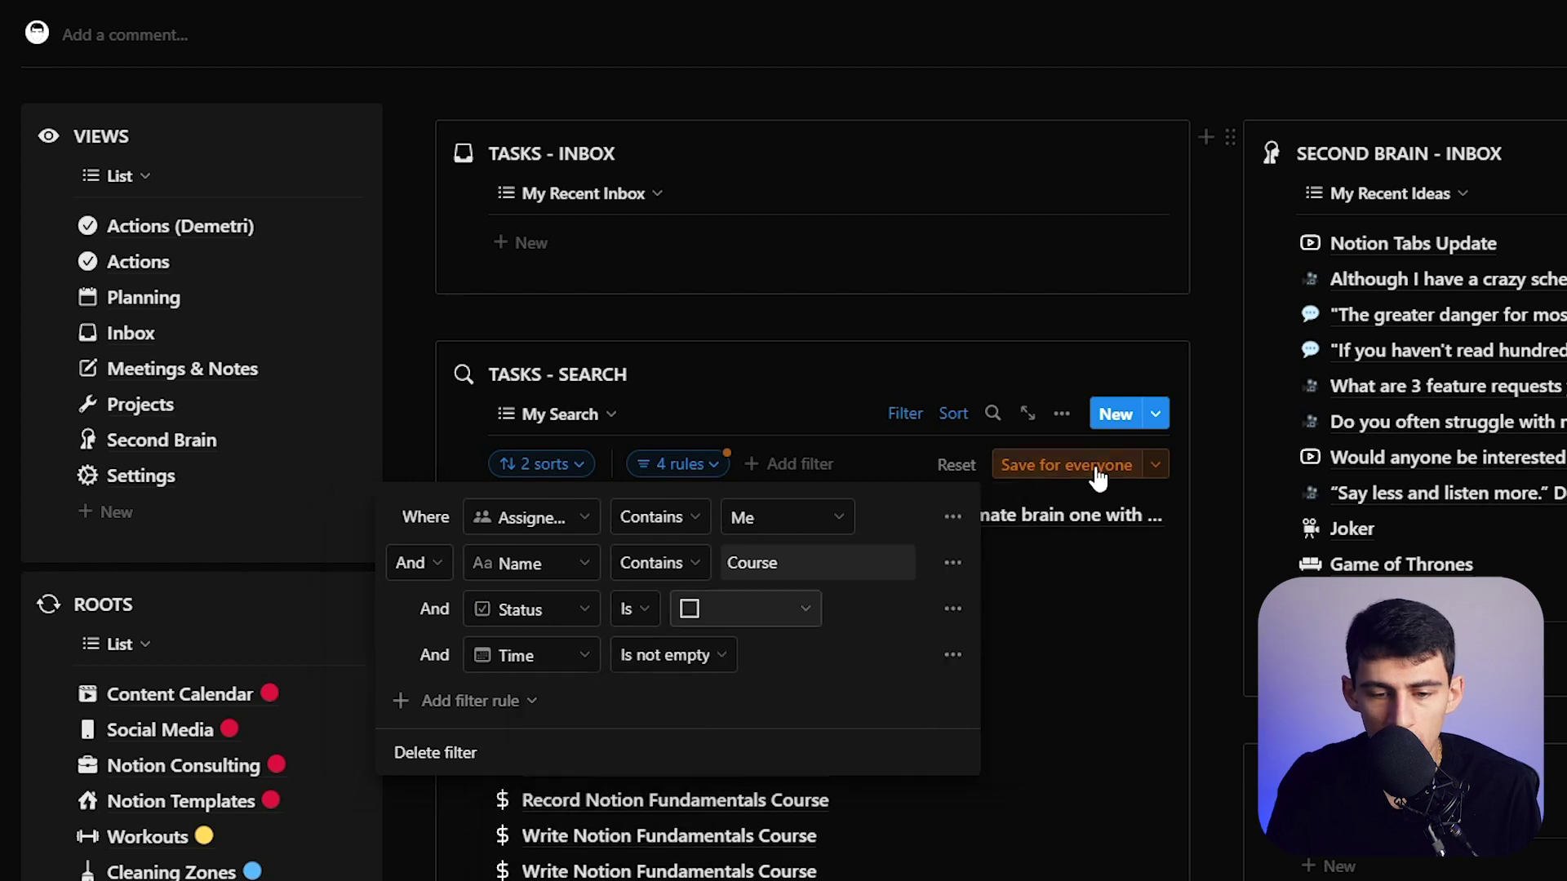
click(1094, 467)
Remove the Time is not empty rule, review the remaining rules, and close the task preview
scroll(709, 501, down, 5)
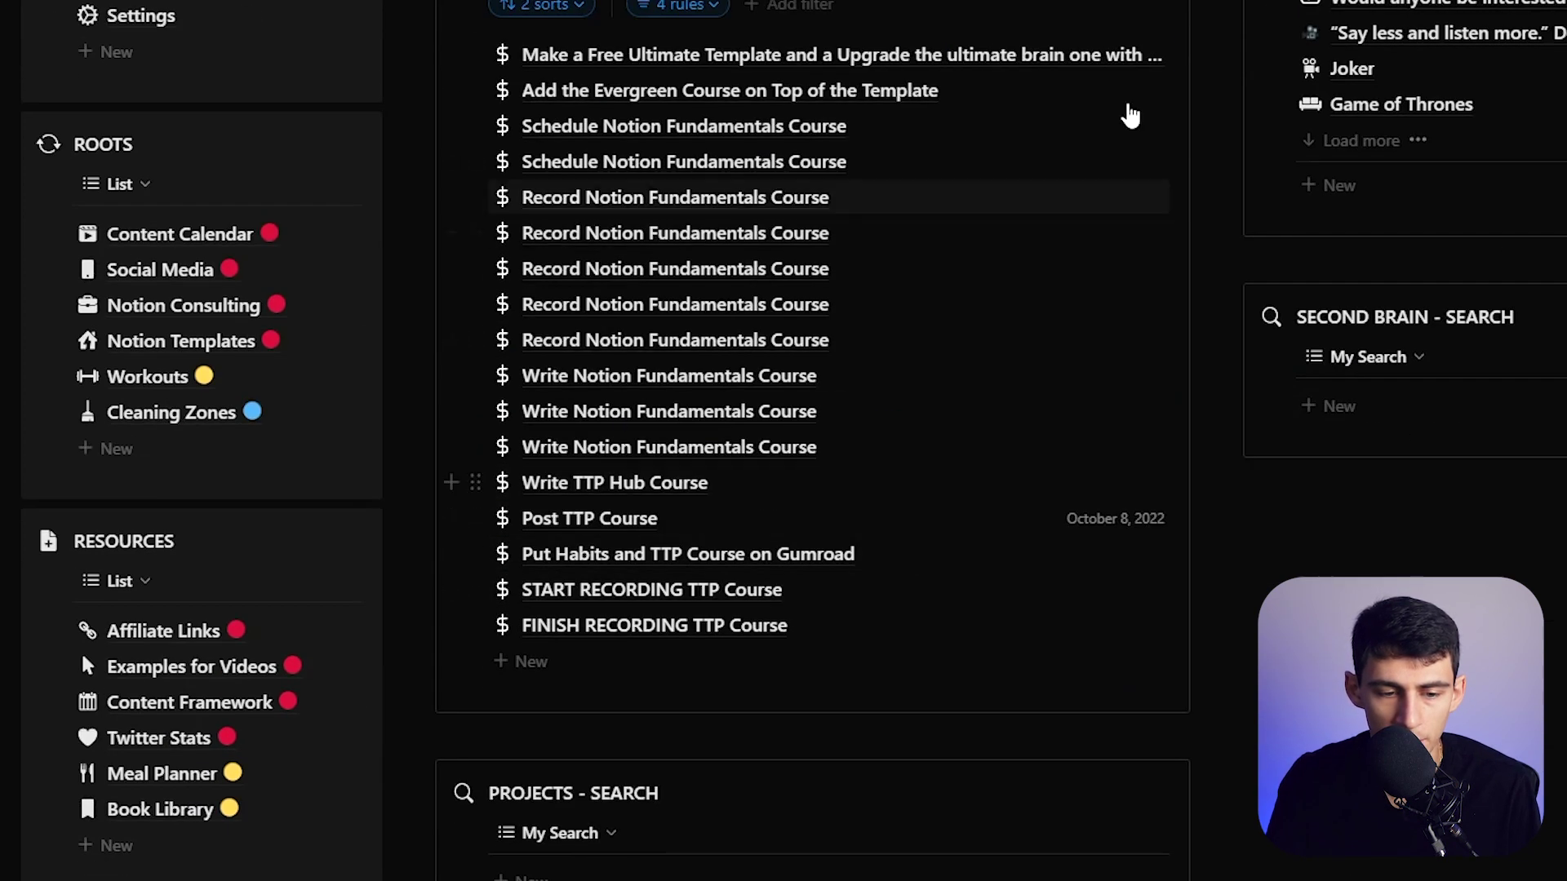
scroll(1126, 112, up, 3)
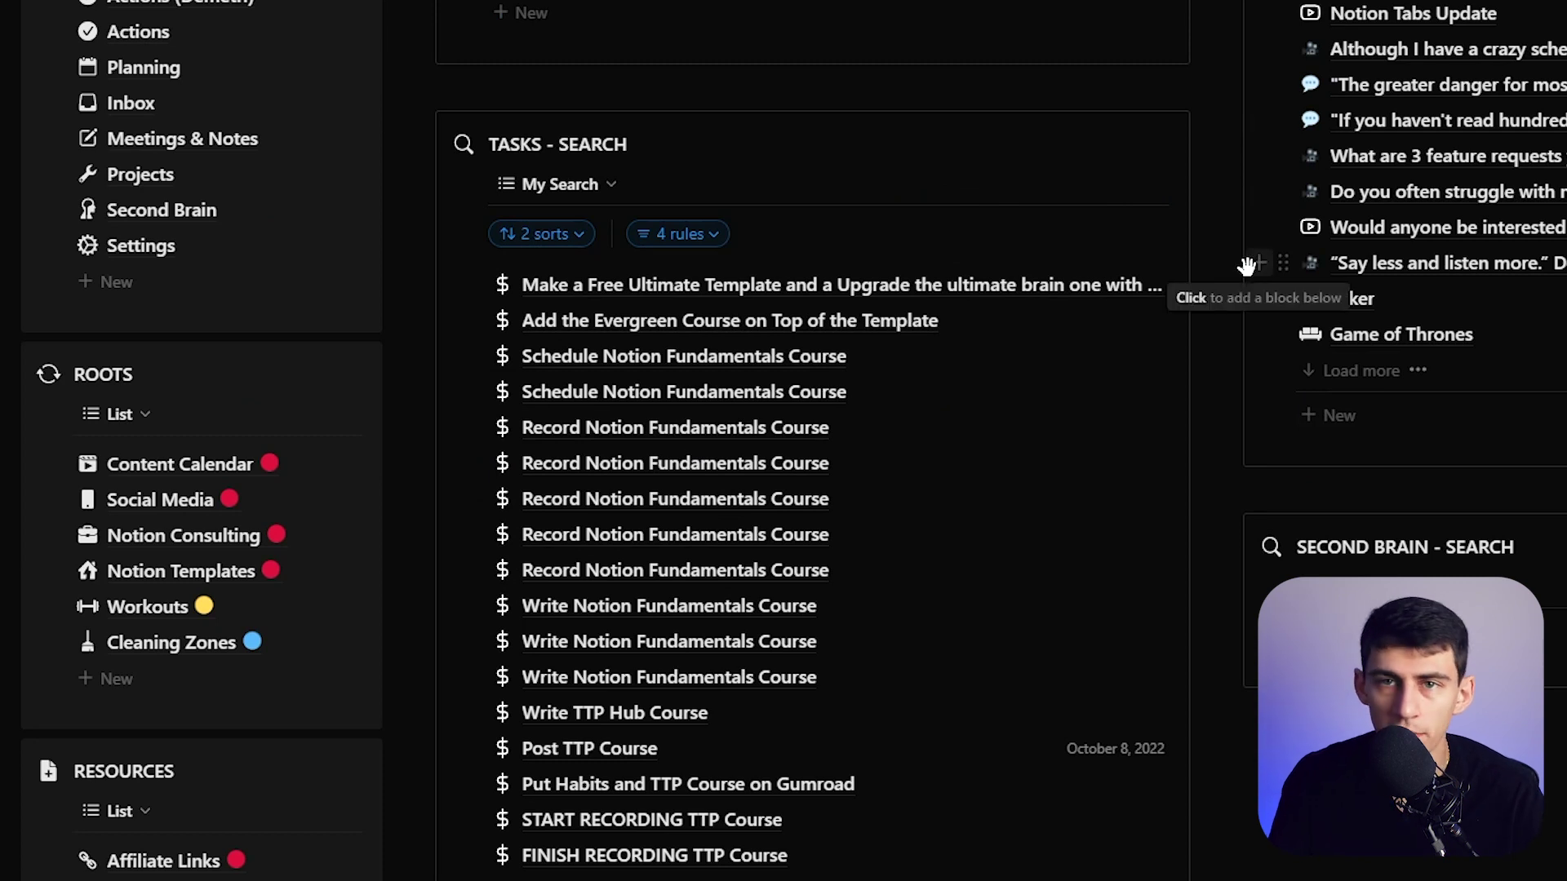
click(715, 235)
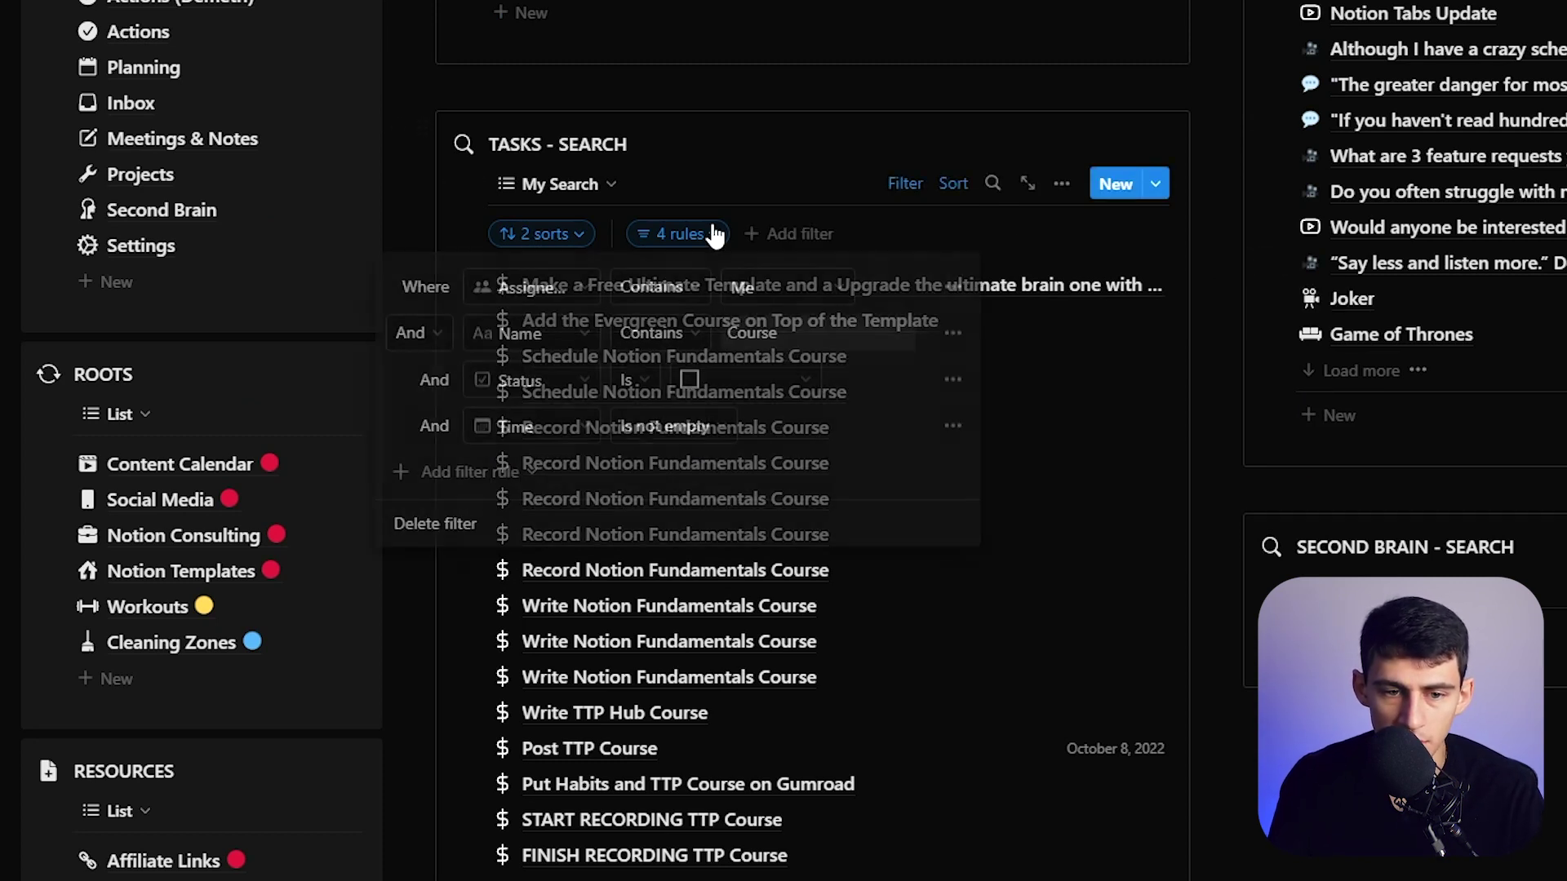
click(940, 377)
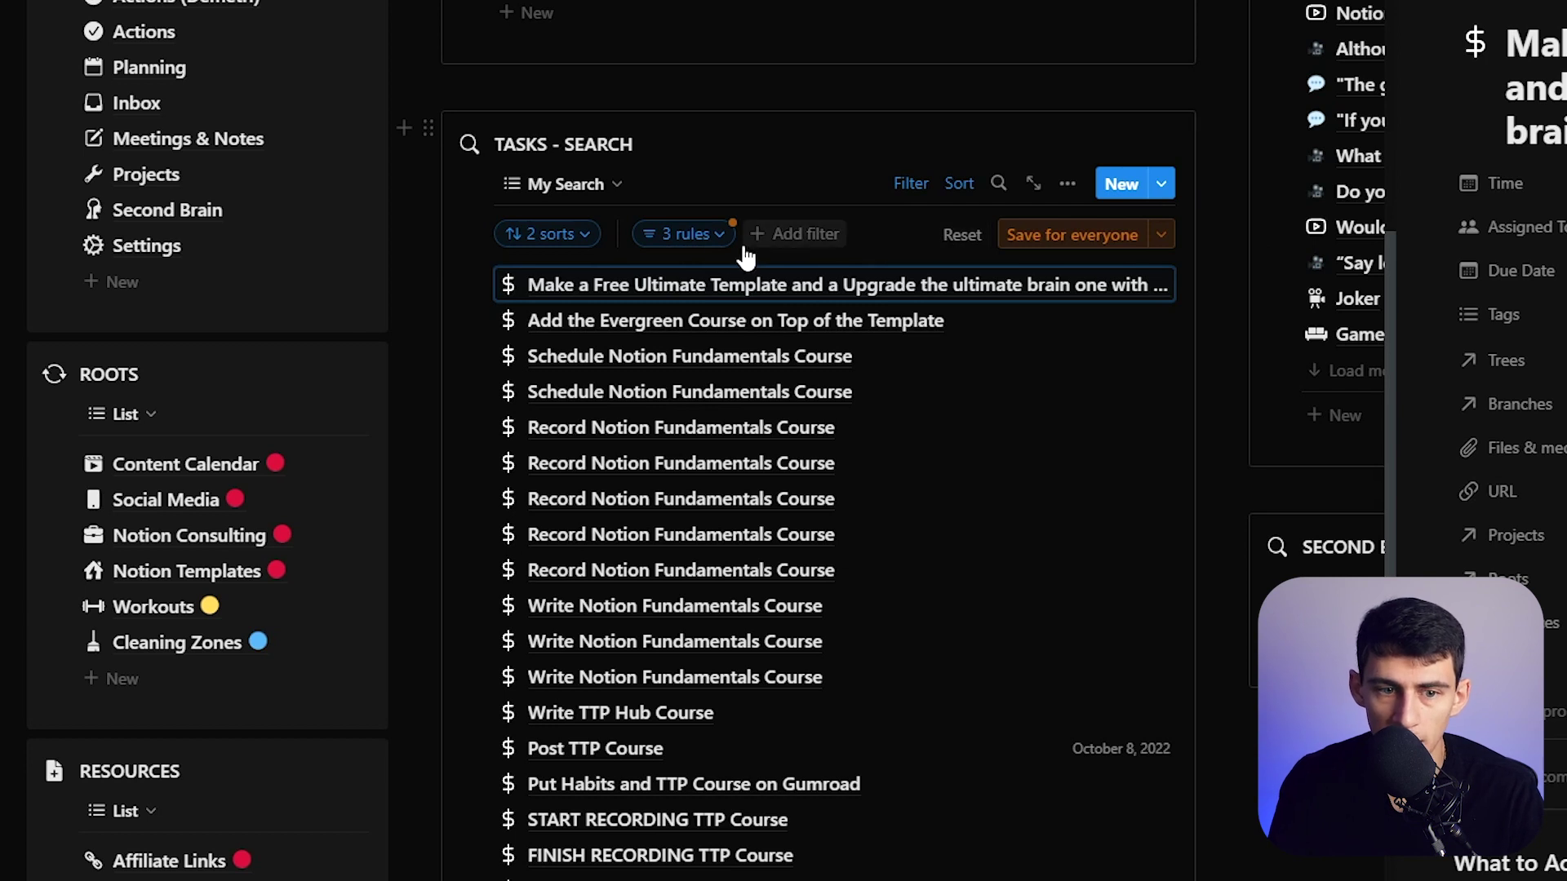
click(708, 237)
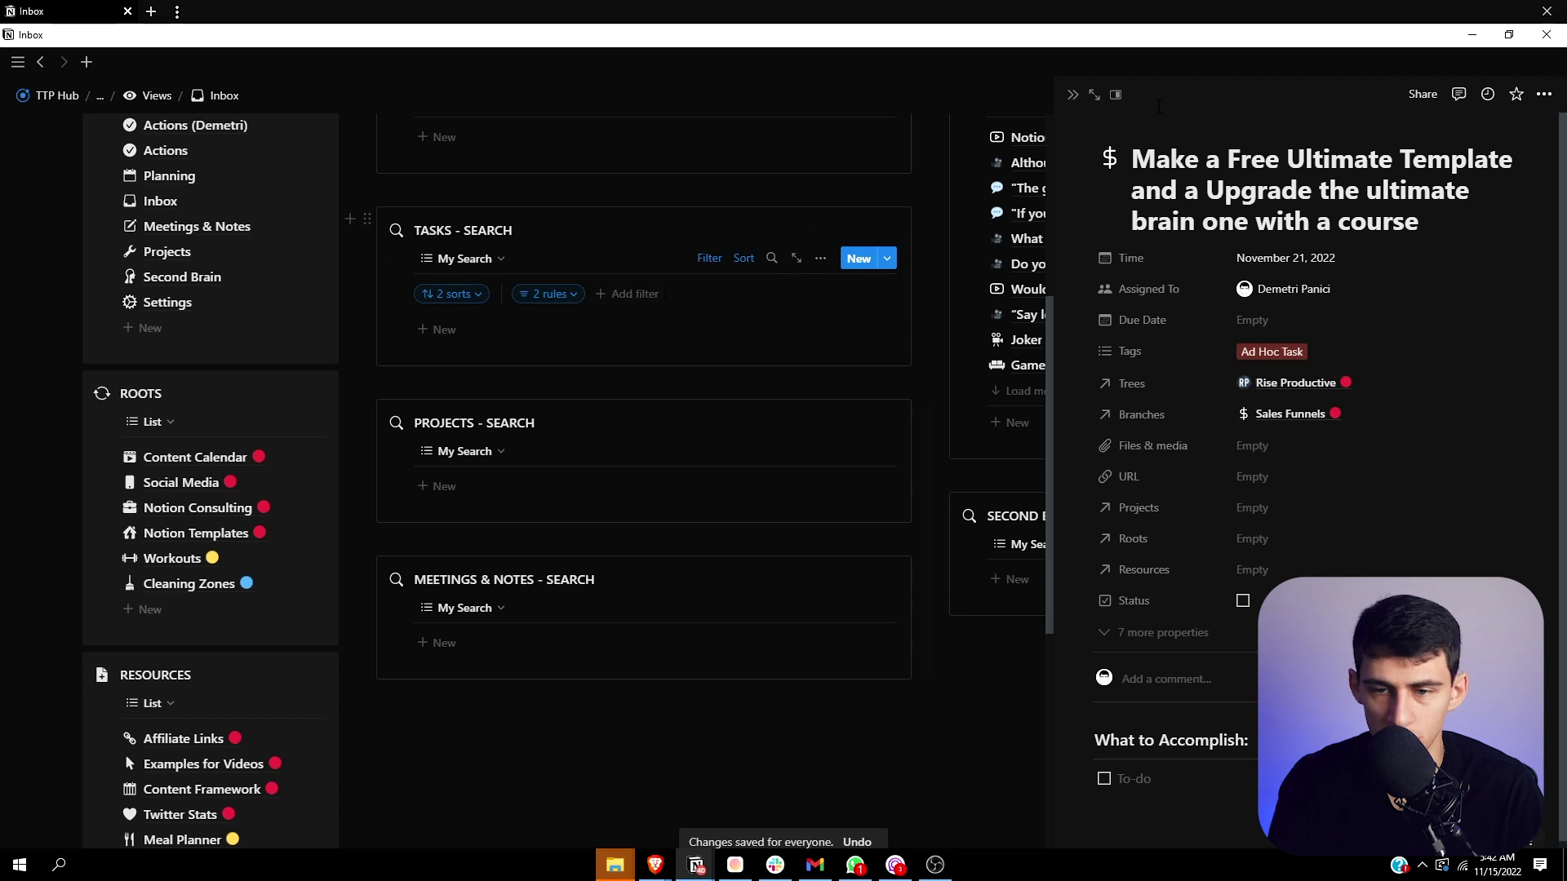
click(1074, 97)
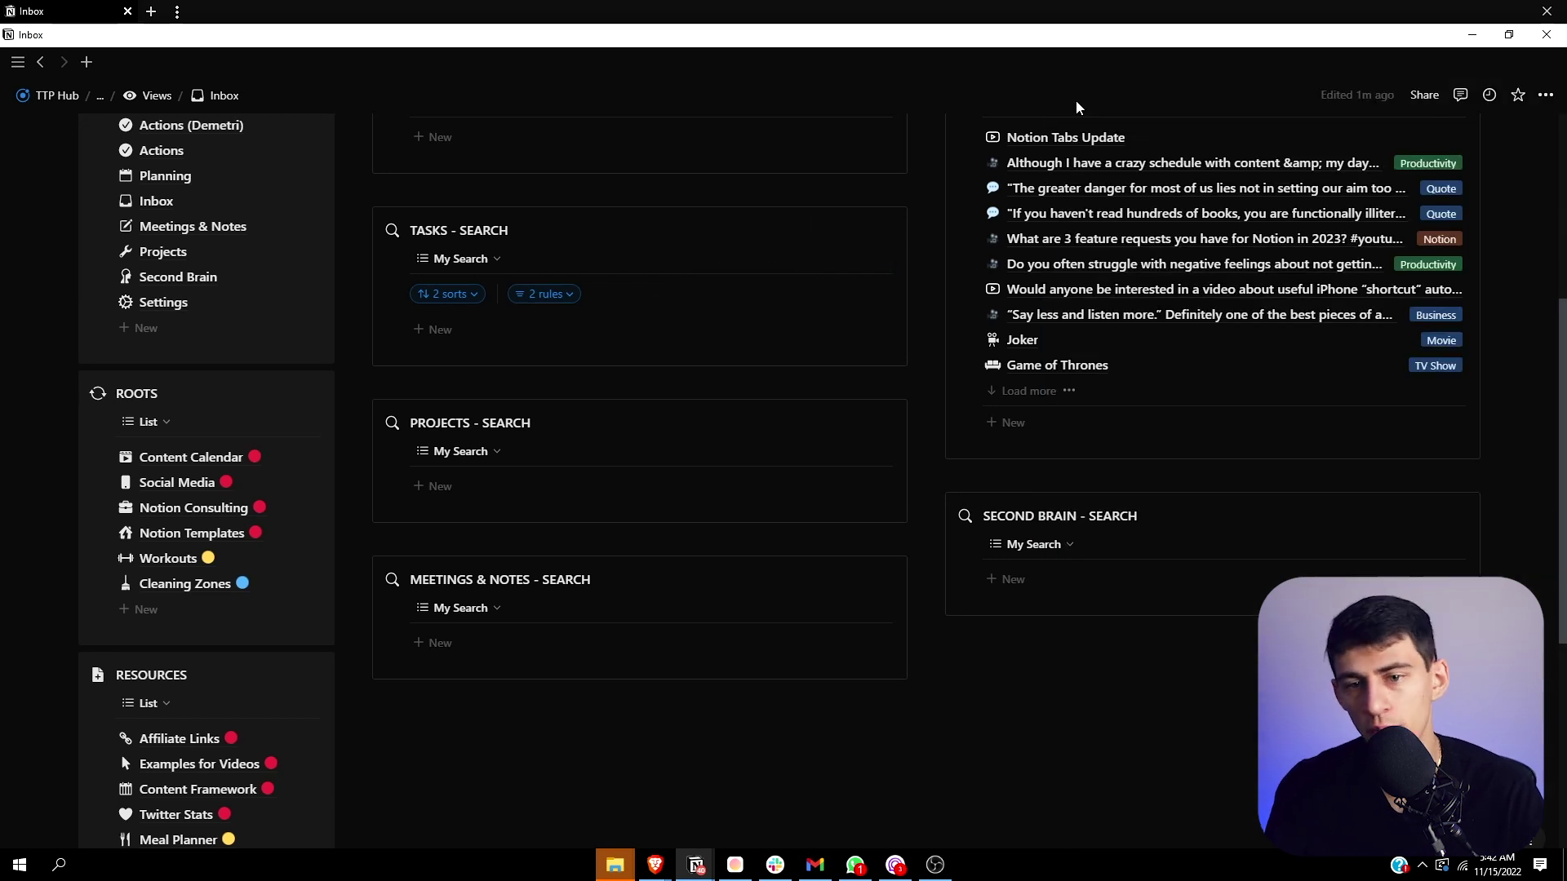
scroll(896, 196, up, 3)
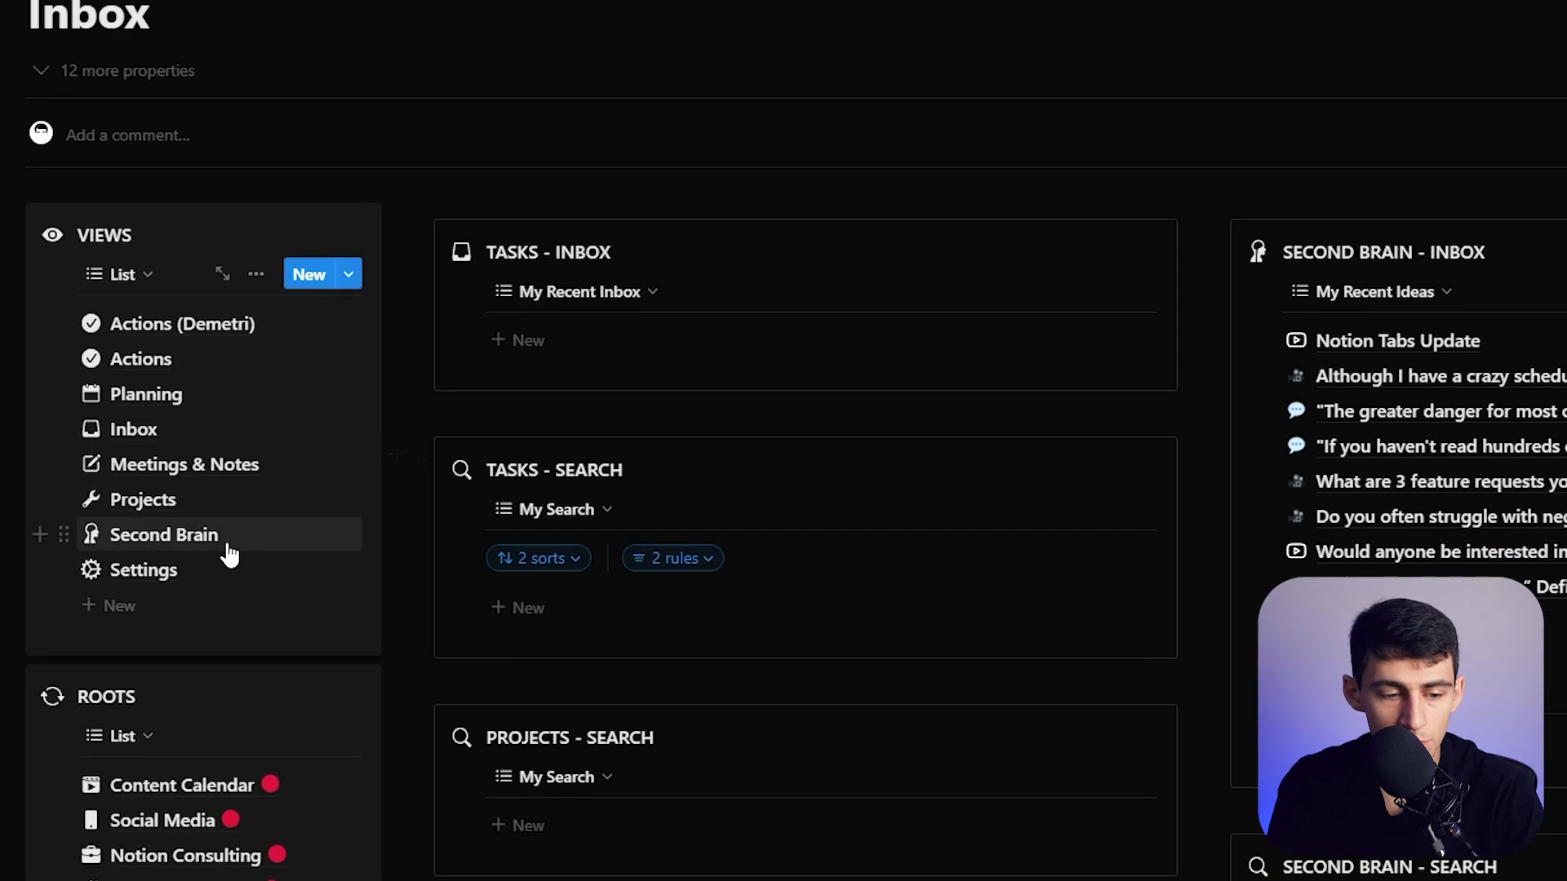
click(227, 550)
Scroll through the Second Brain views and open the Bucket List page
scroll(979, 408, down, 2)
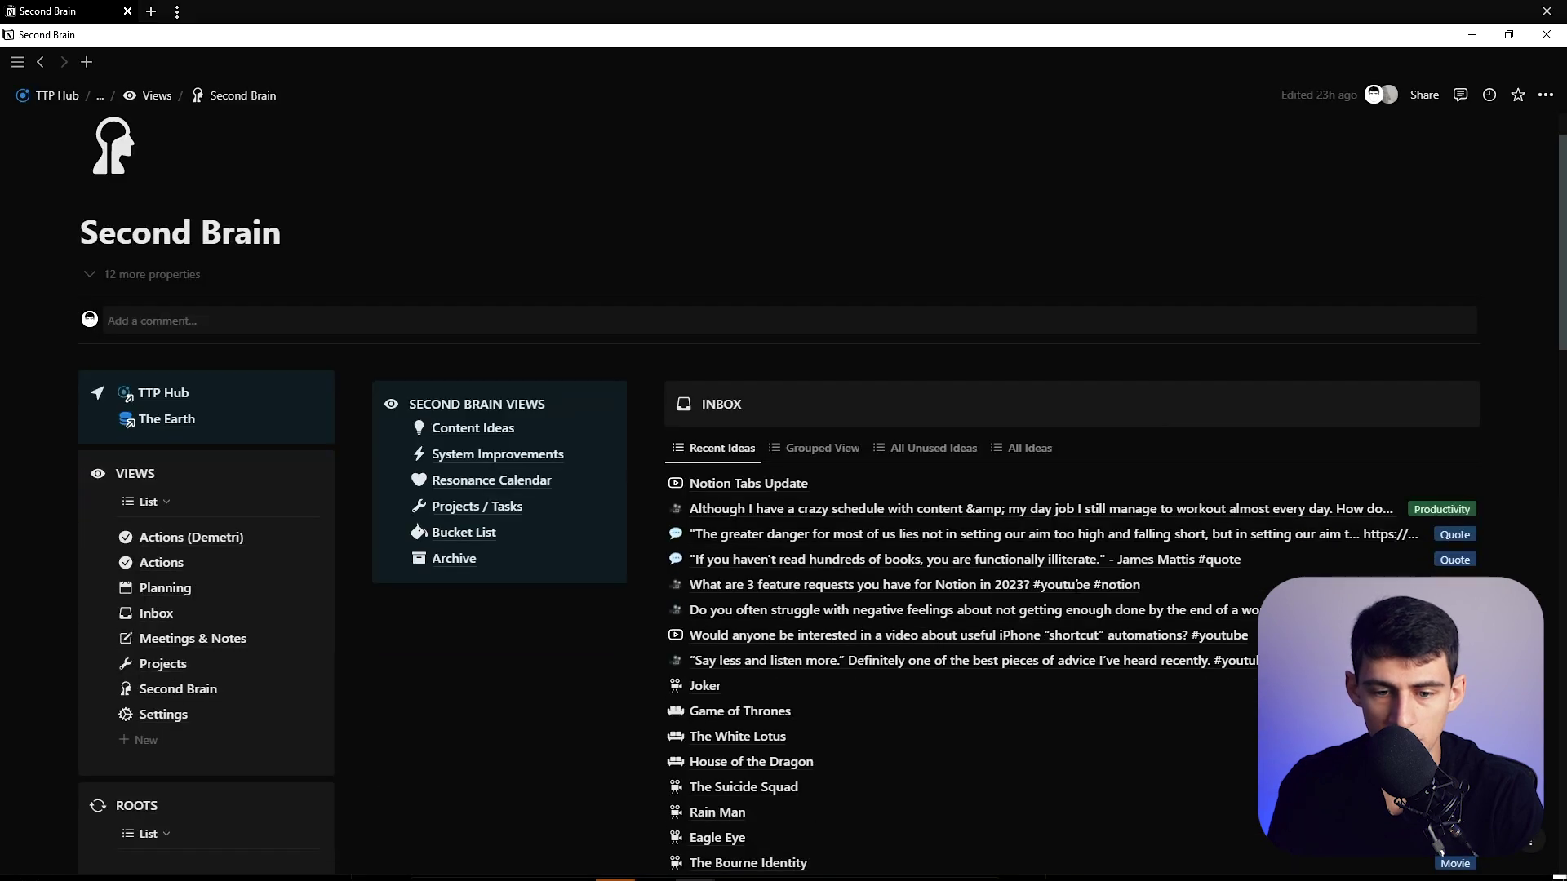
scroll(1118, 438, down, 17)
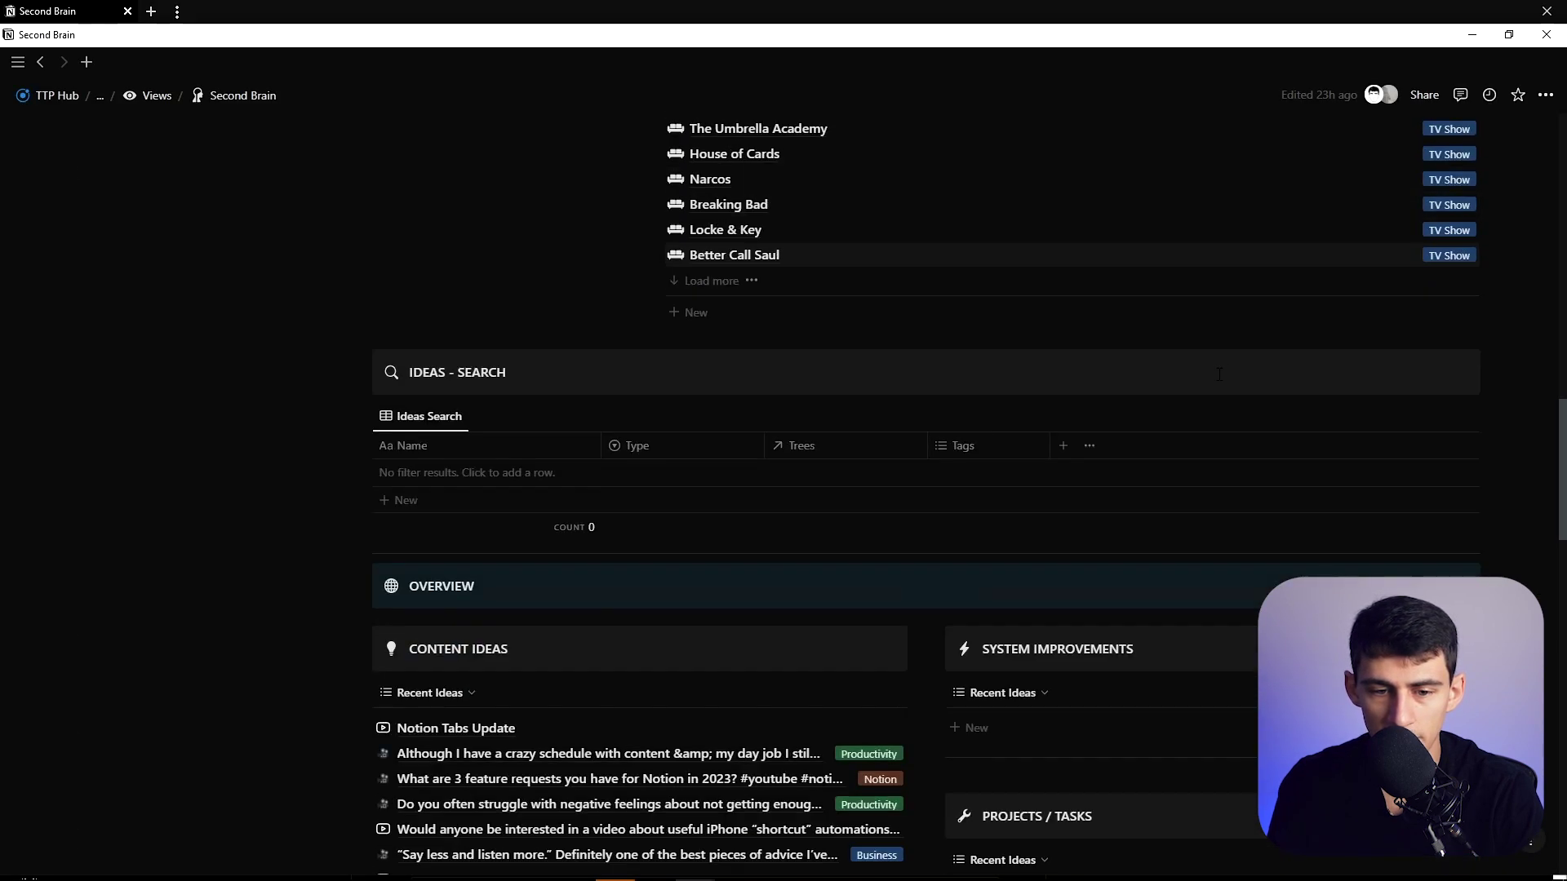
scroll(637, 387, up, 4)
scroll(1217, 392, up, 12)
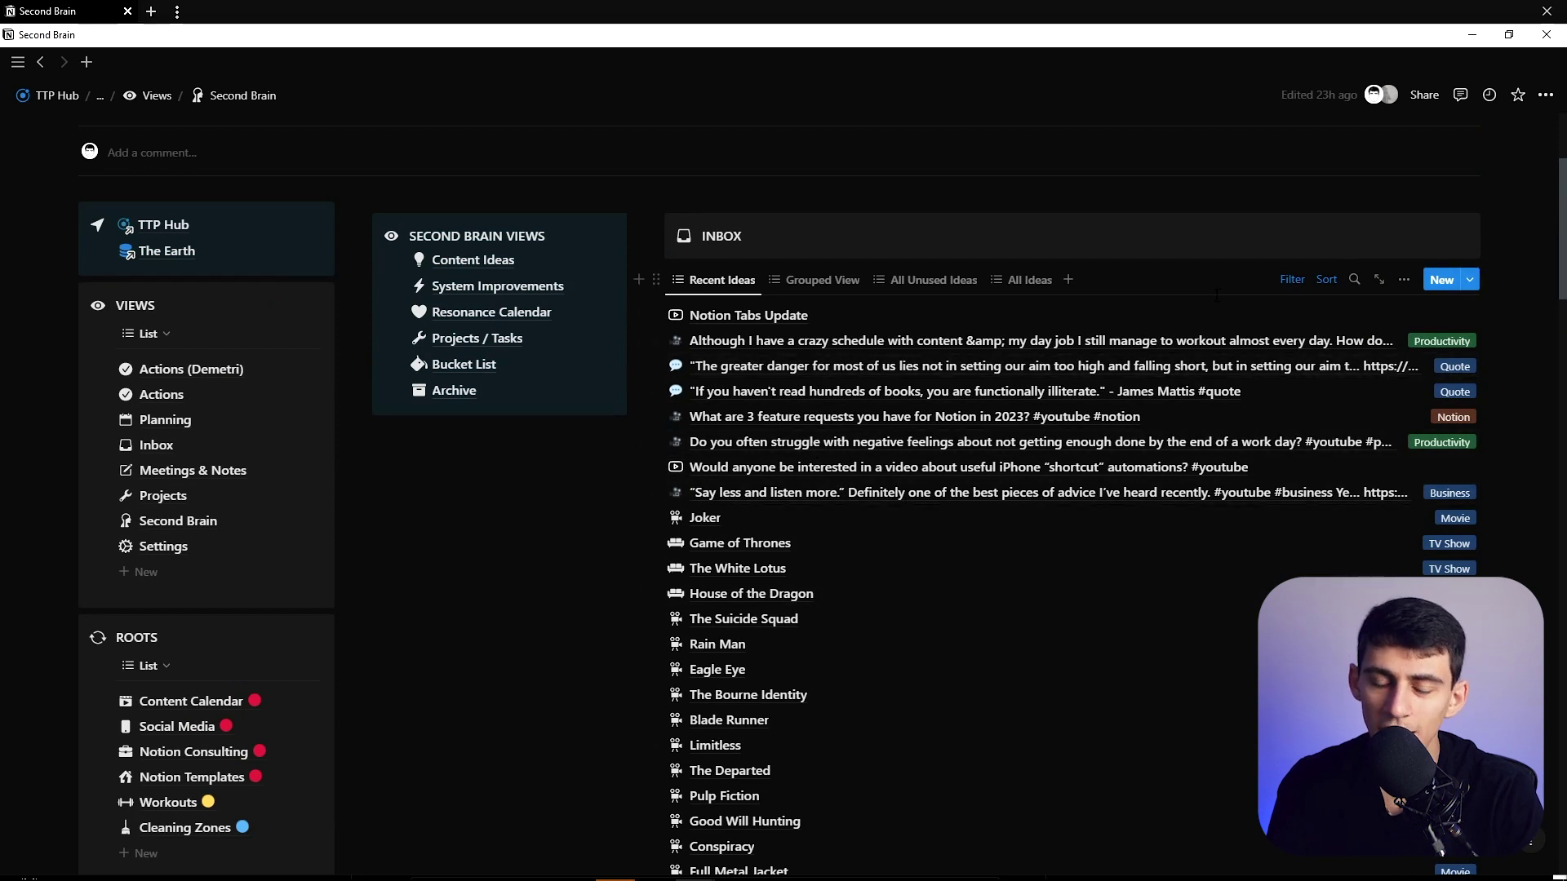
scroll(897, 555, up, 1)
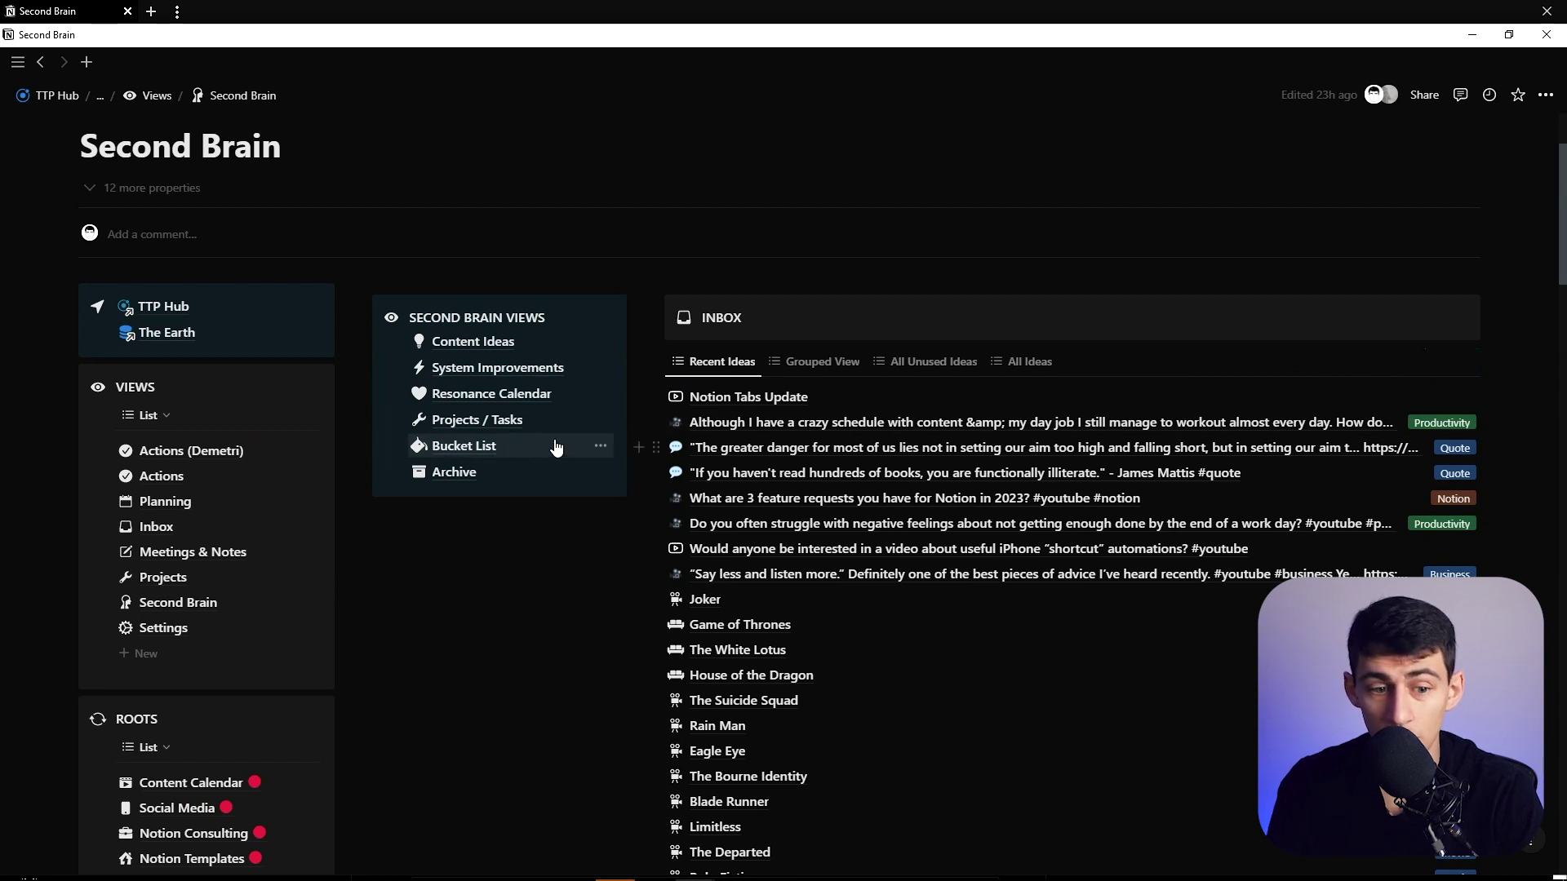
click(481, 446)
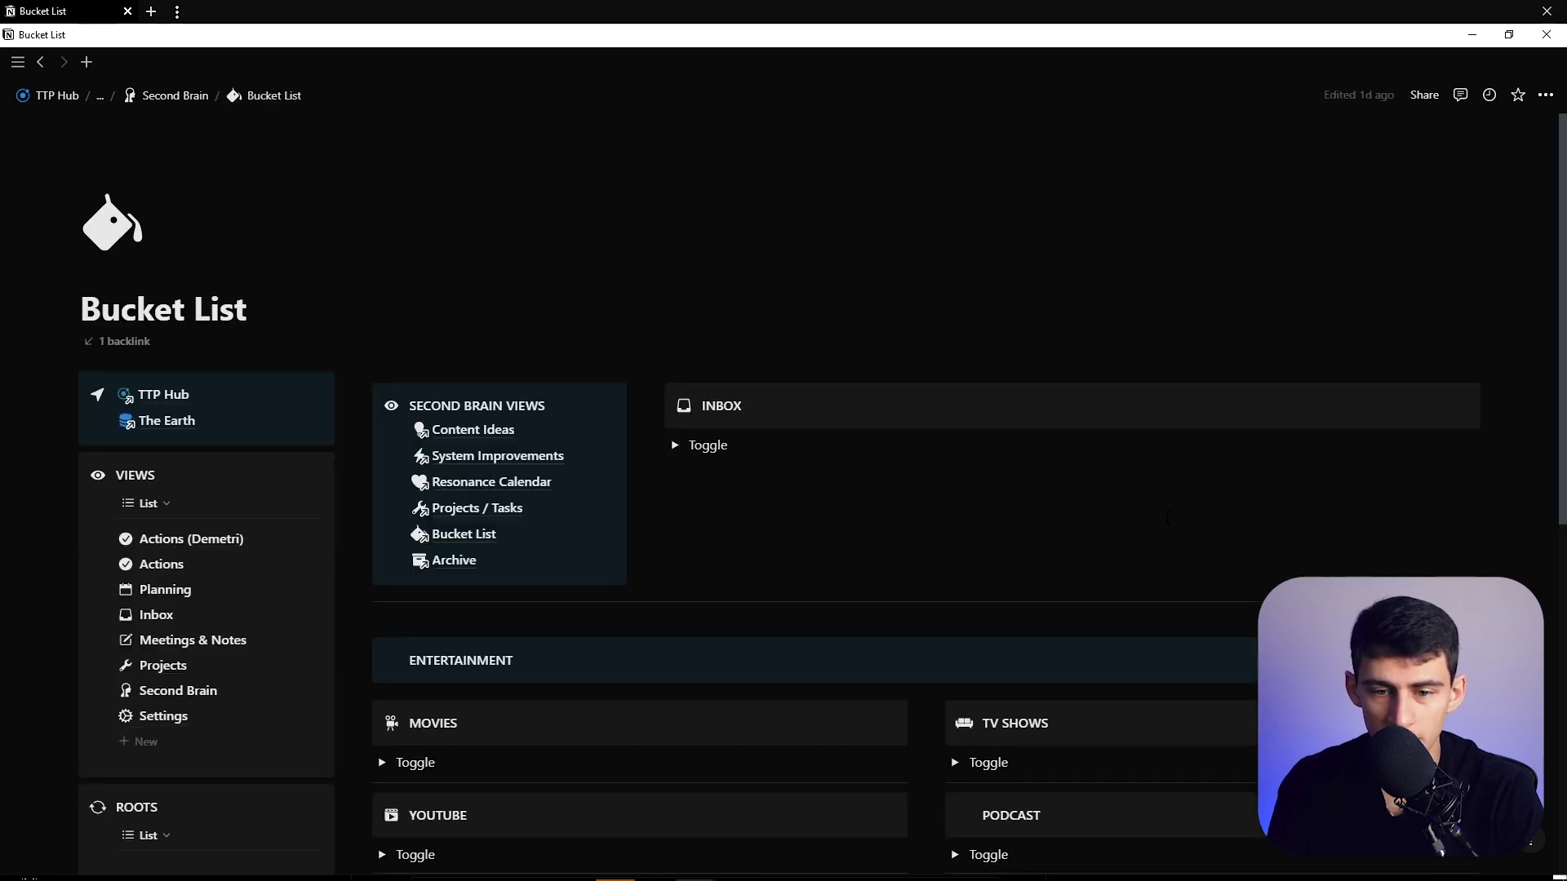
Scroll the Bucket List to Food & Drink and Coffee Shops, then return to Planning's Recurring Tasks
scroll(969, 492, down, 4)
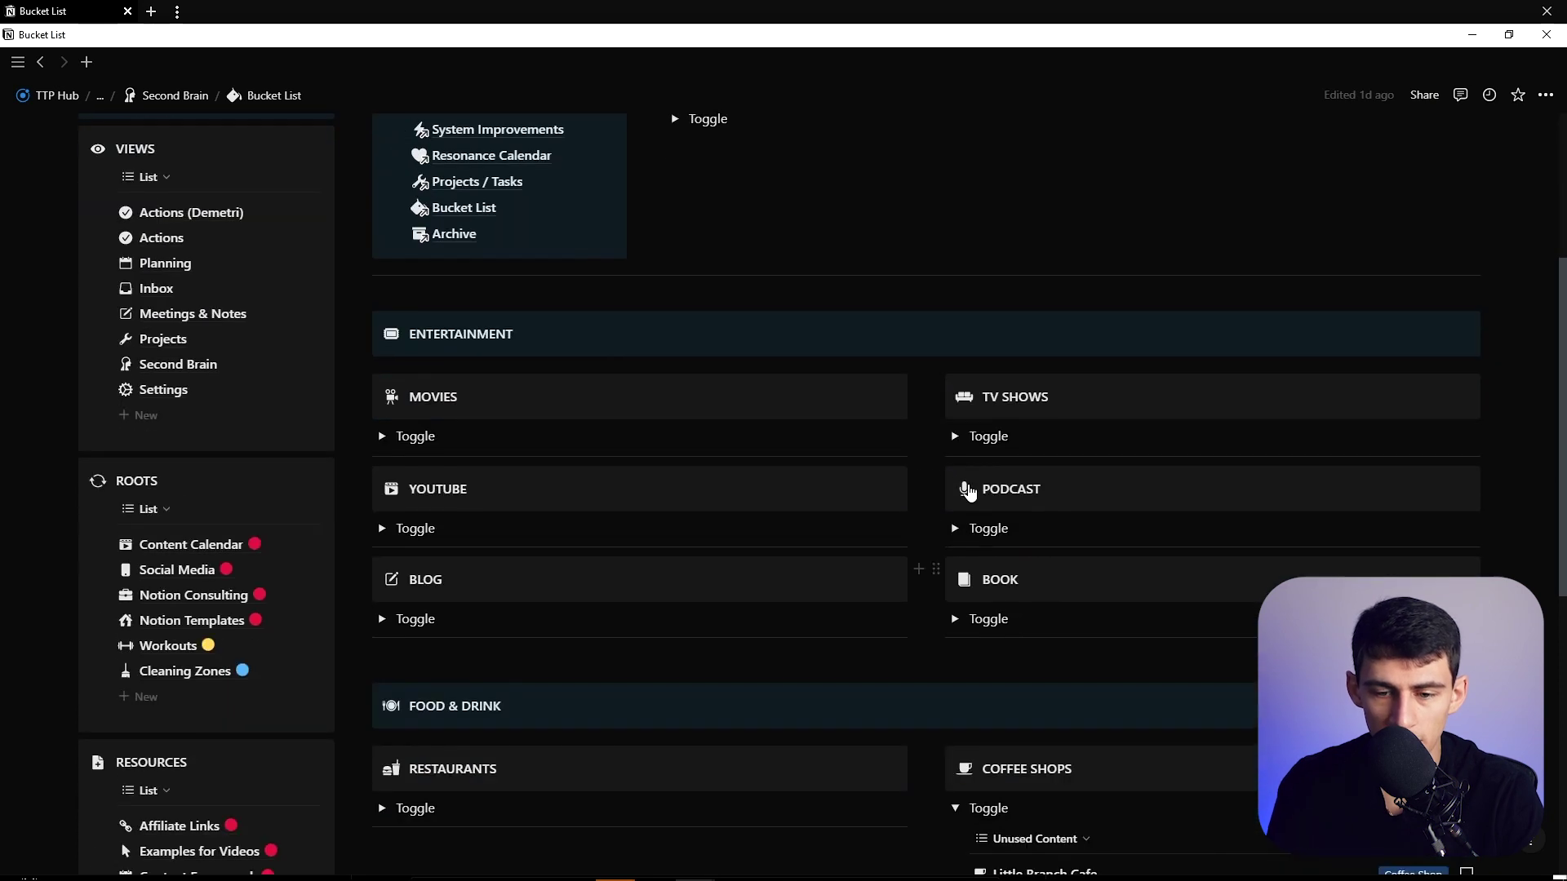
scroll(1007, 374, down, 5)
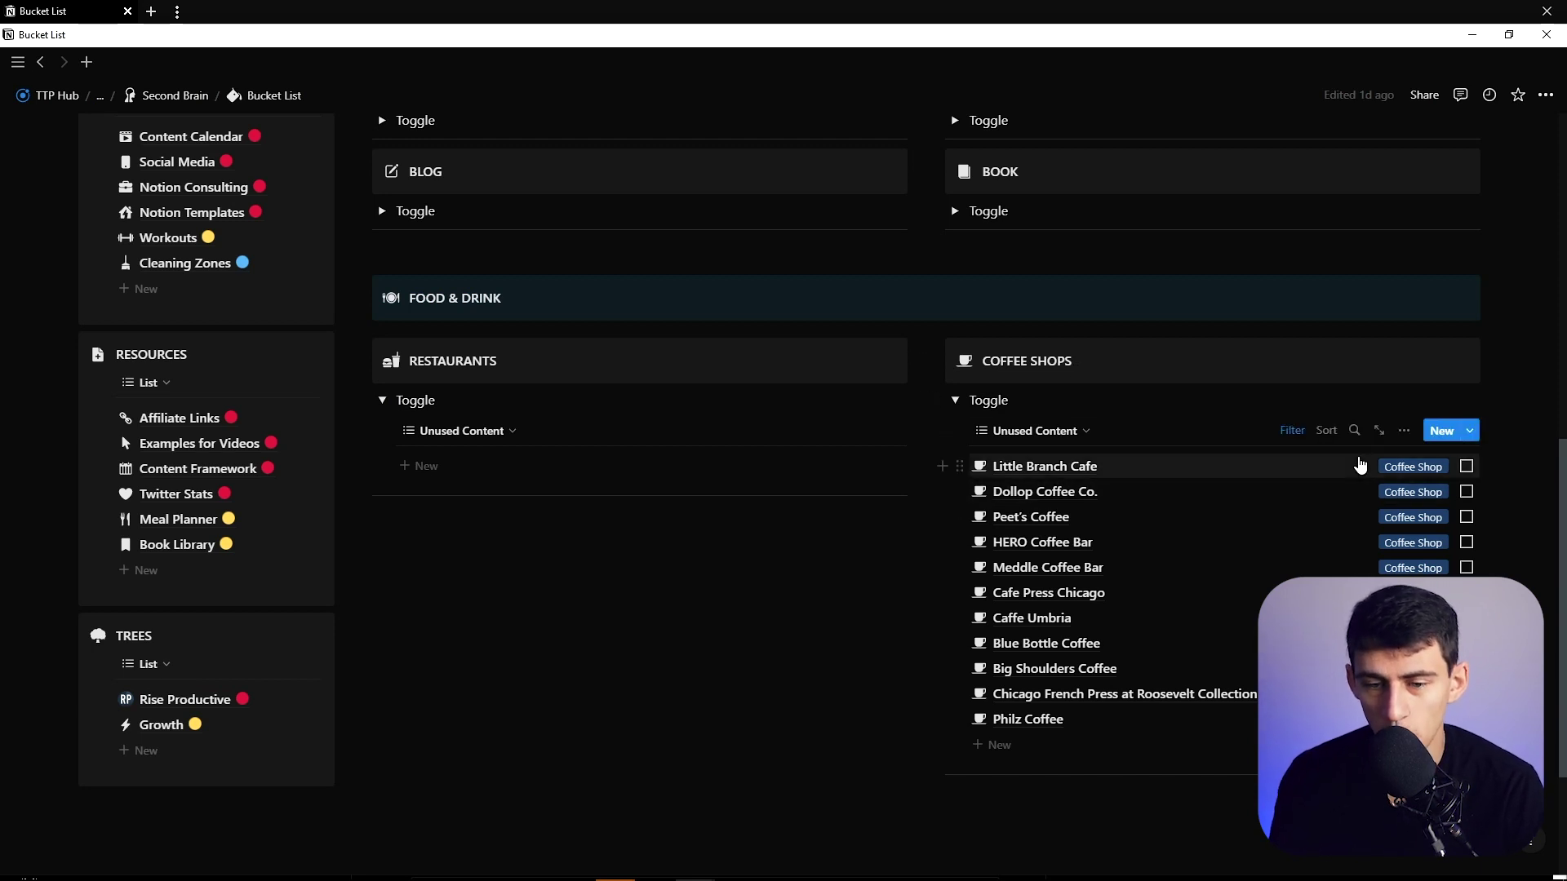
scroll(1005, 563, up, 1)
scroll(1004, 653, down, 2)
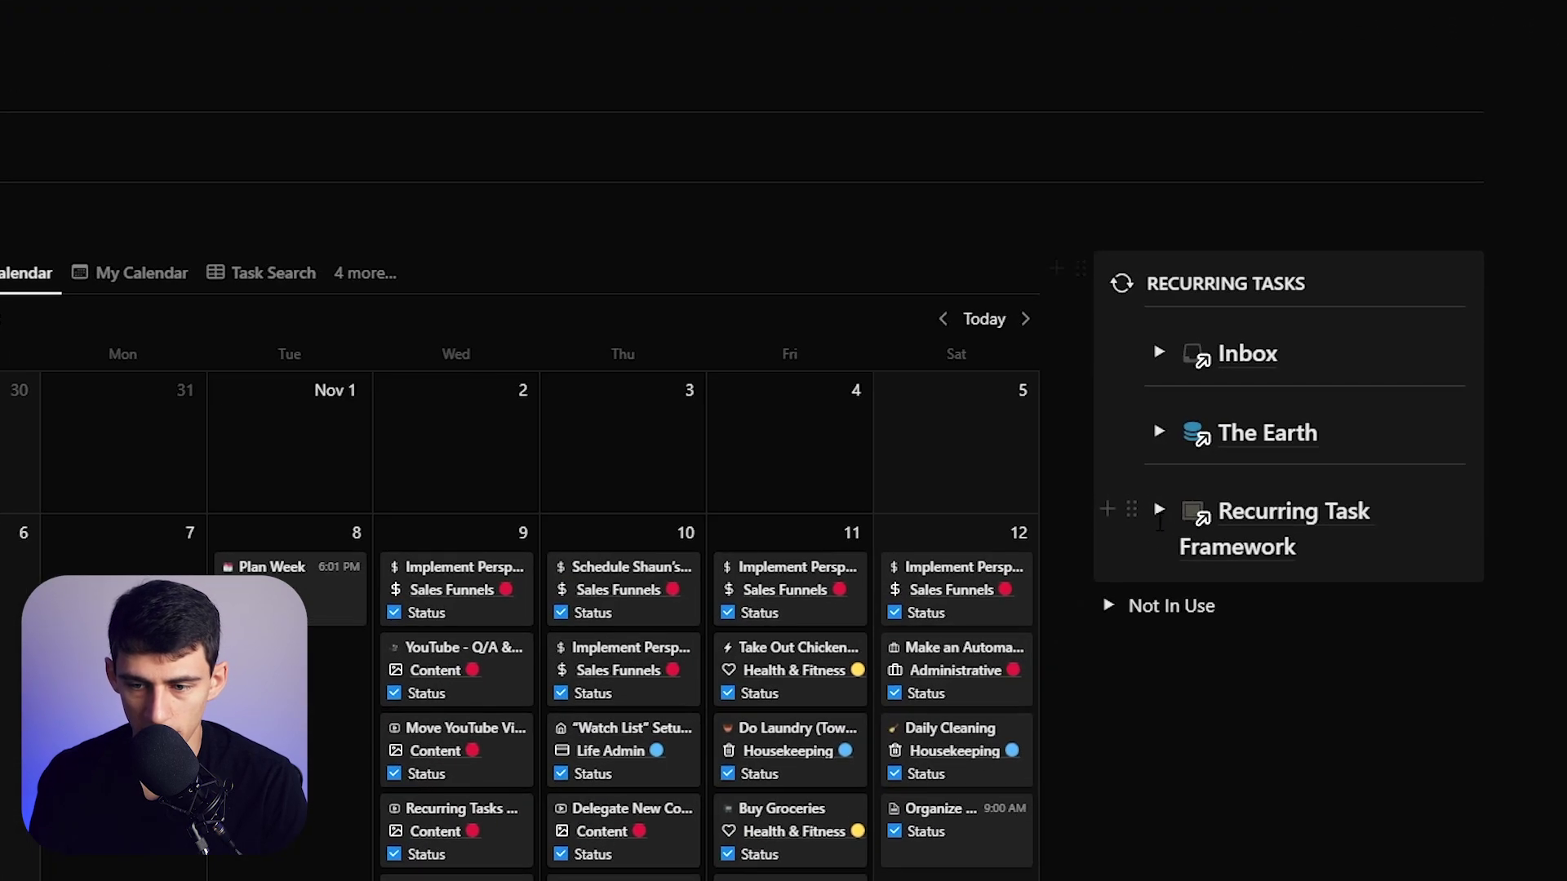
click(1250, 630)
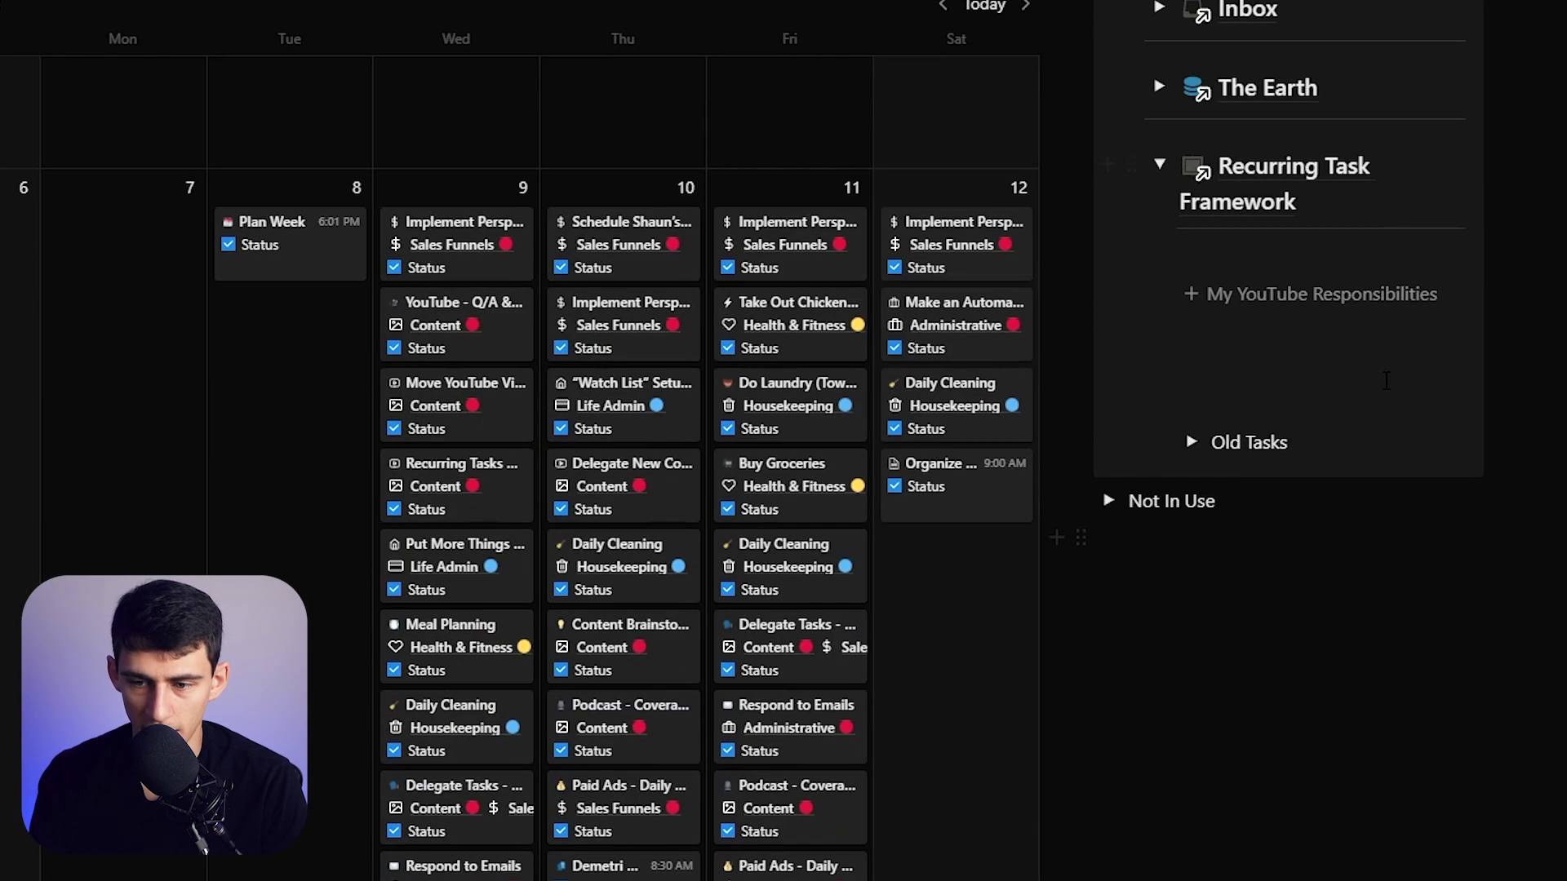
Check the My YouTube Responsibilities button settings, then use it to insert its three template tasks
click(1419, 296)
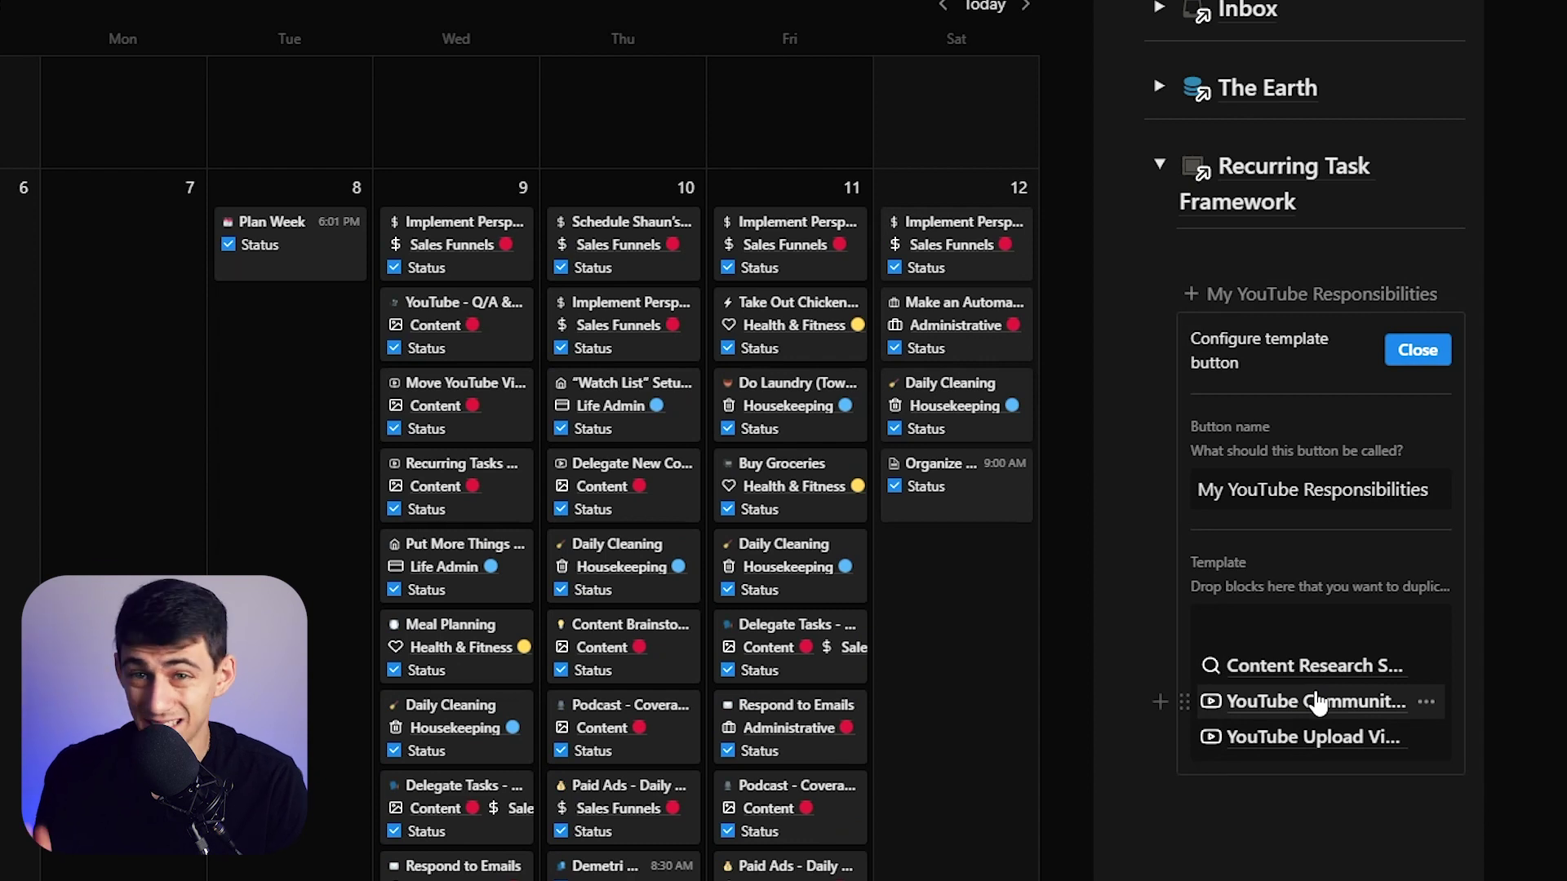
click(1417, 349)
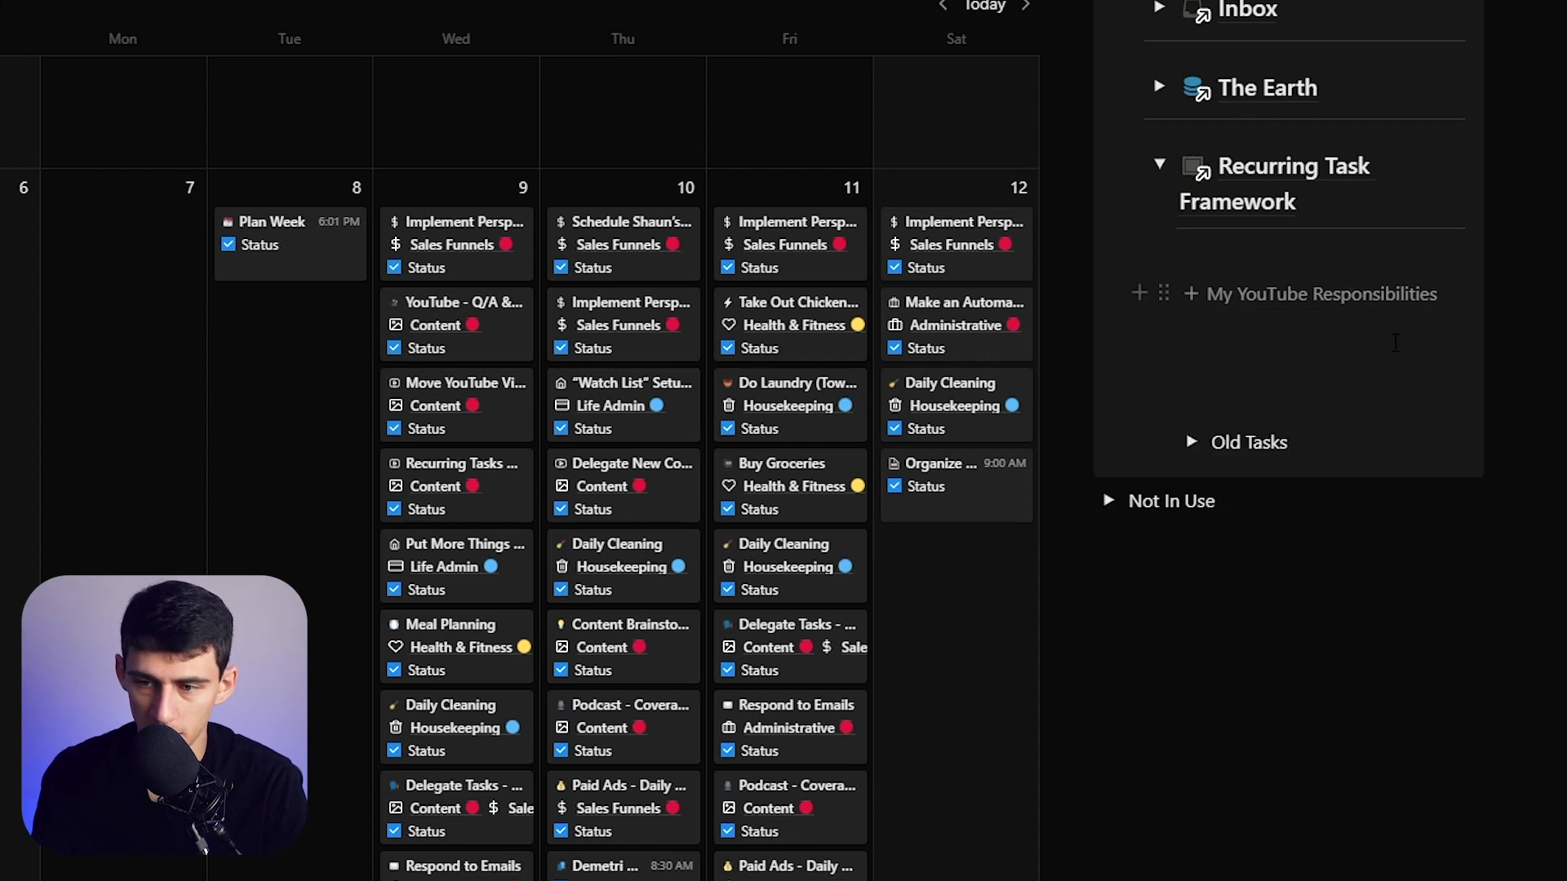
click(1314, 294)
scroll(560, 594, down, 10)
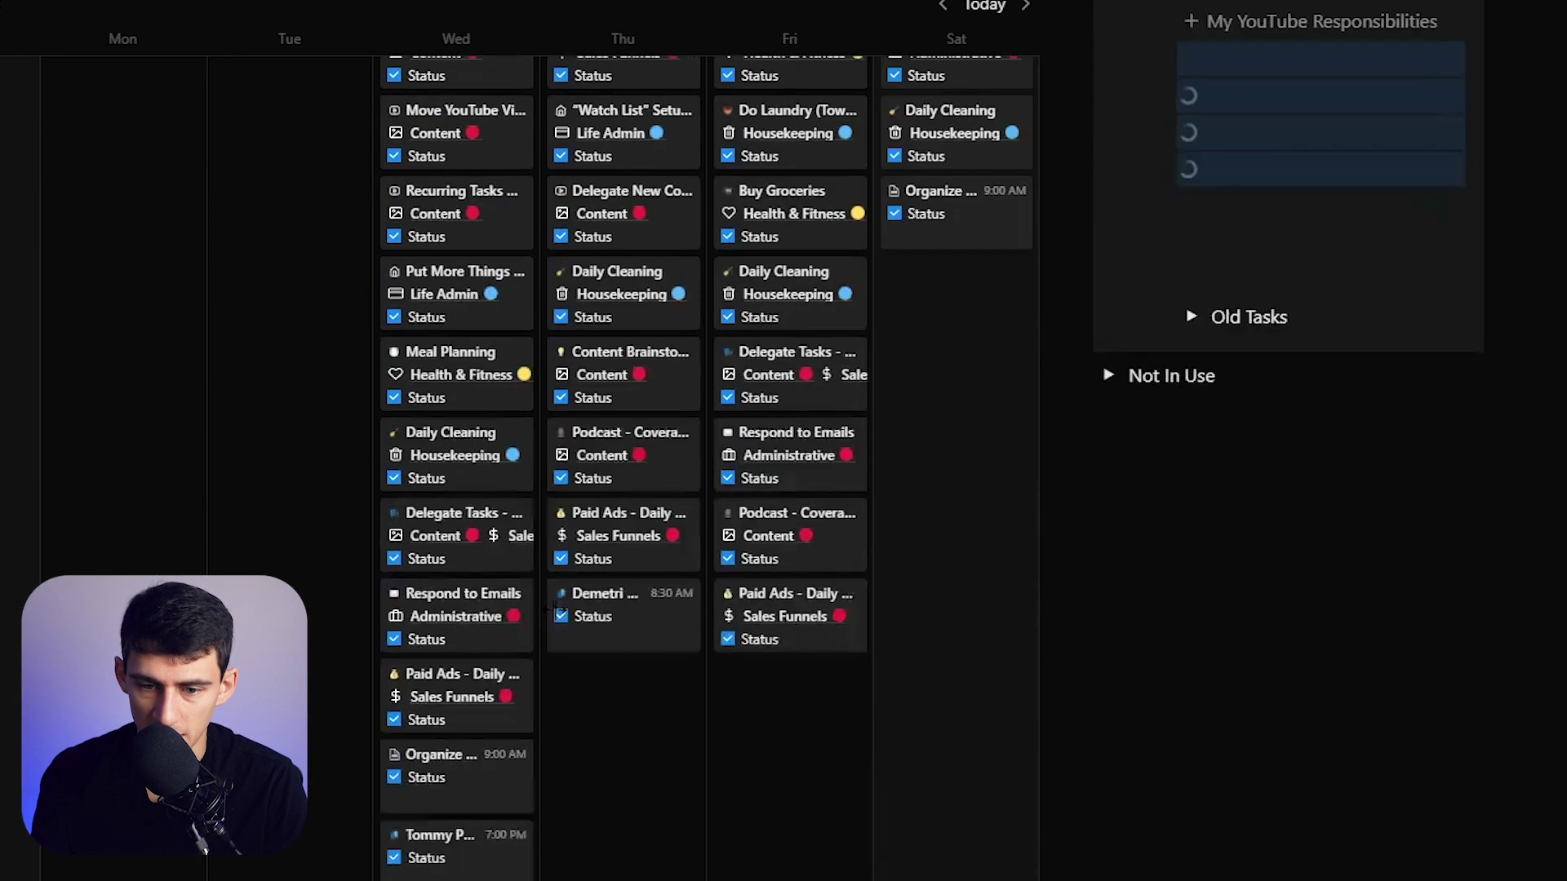
scroll(936, 408, up, 5)
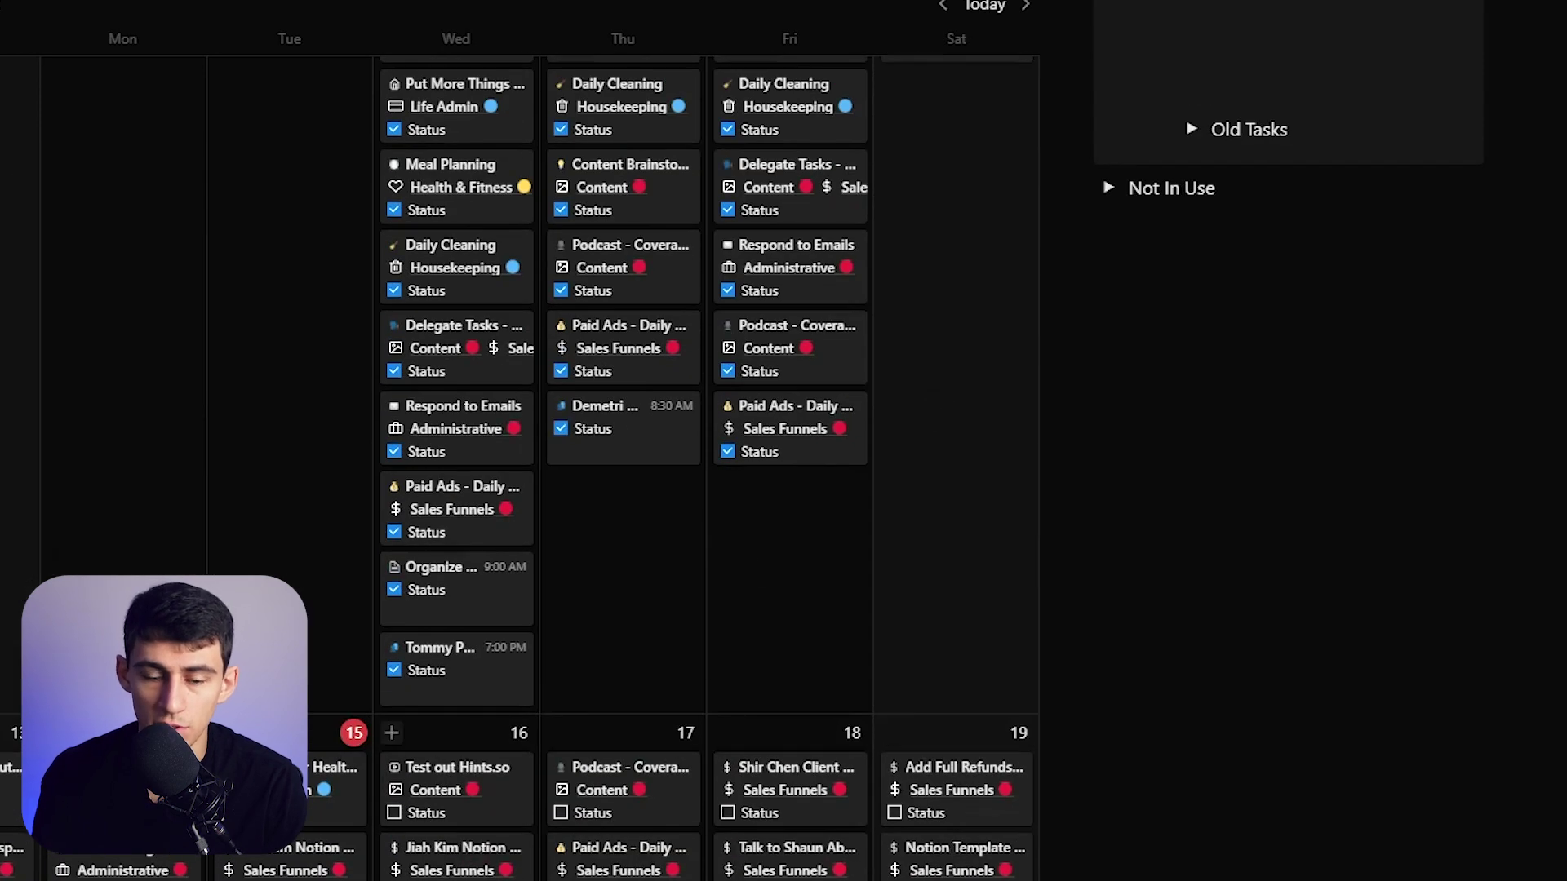
scroll(923, 395, down, 10)
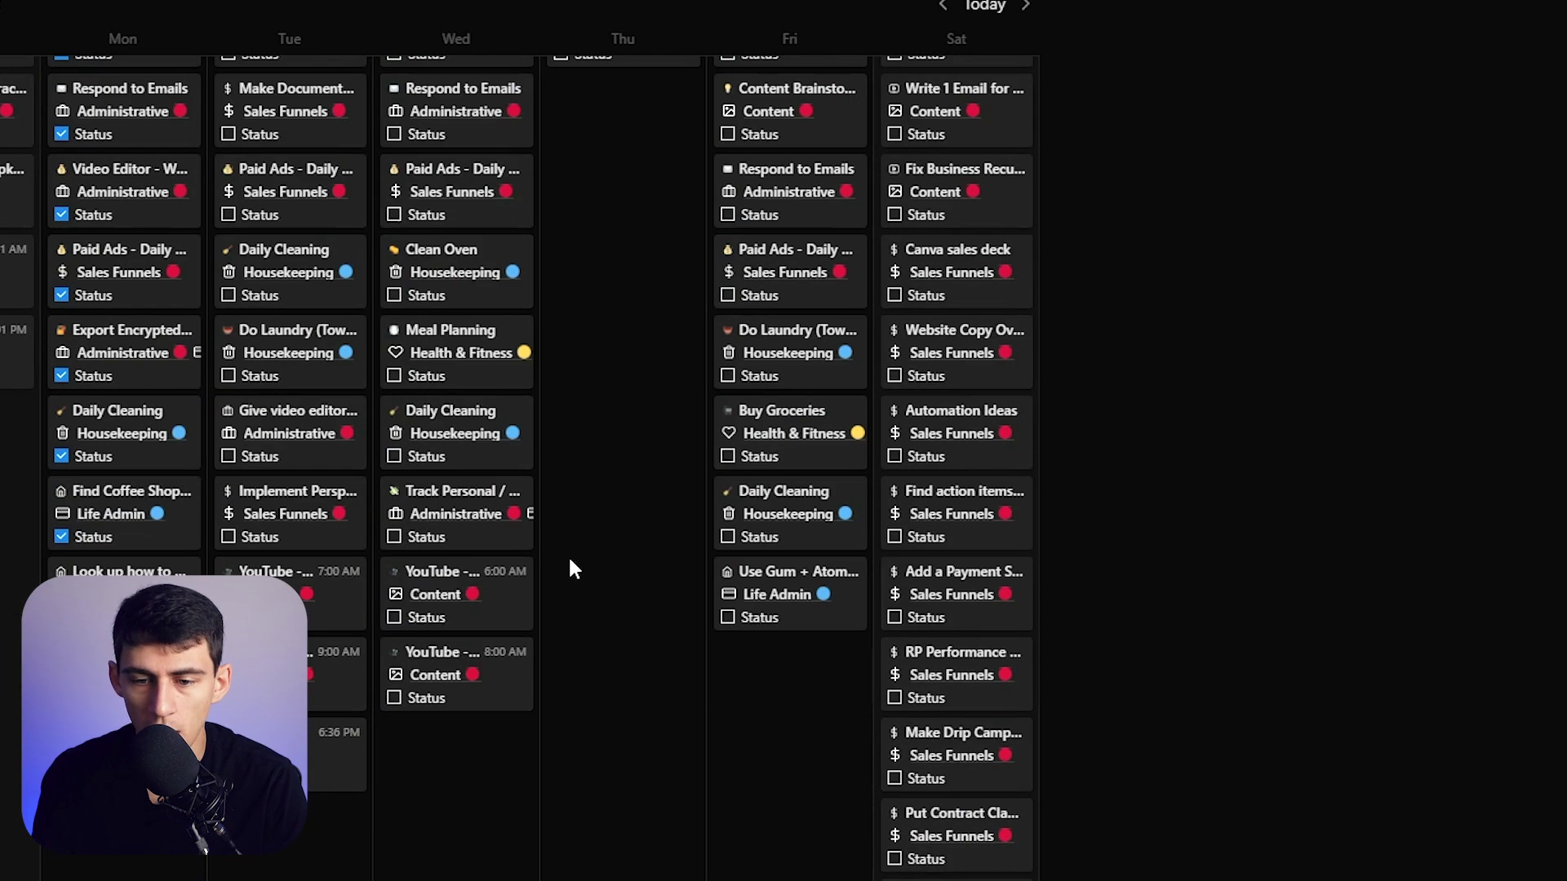
scroll(571, 567, up, 5)
Peek at the podcast task's checklists and the Paid Ads daily task, closing each
click(620, 318)
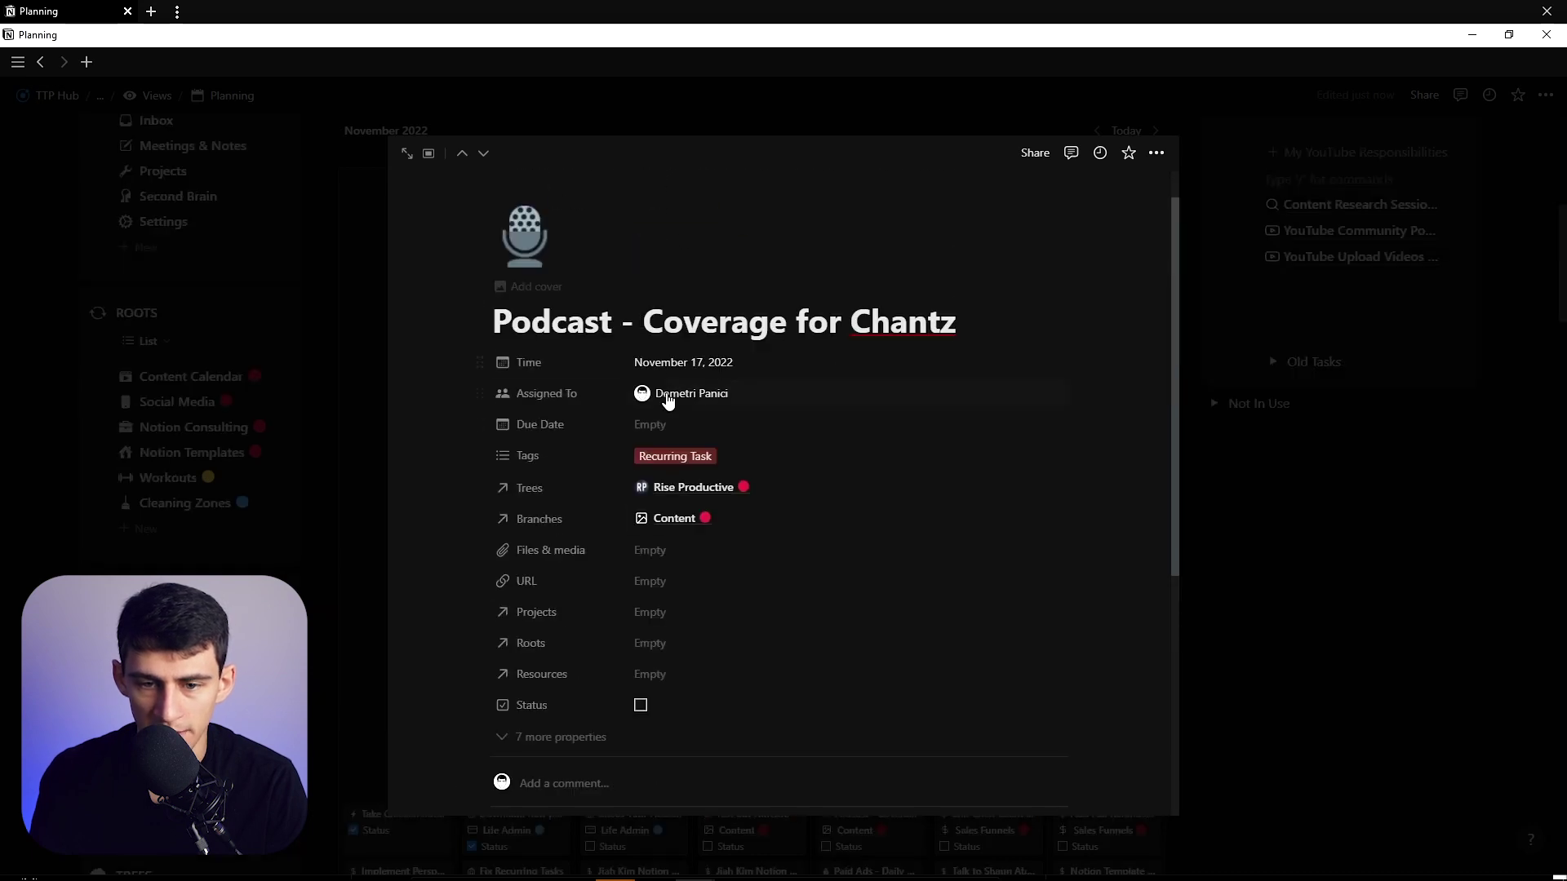
scroll(667, 400, down, 5)
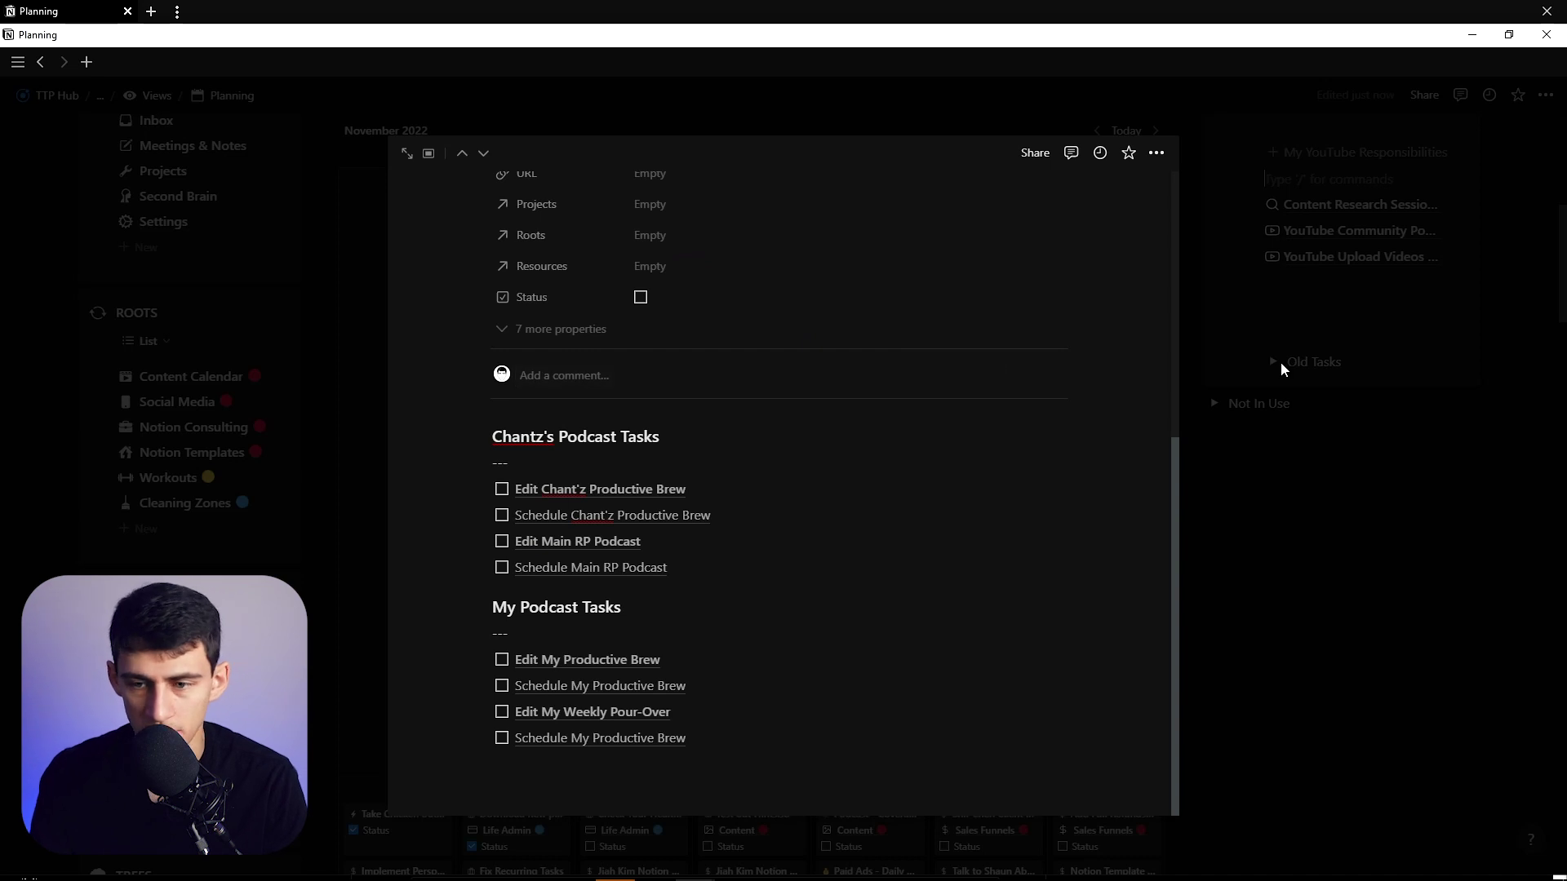
click(1359, 414)
scroll(1126, 388, down, 8)
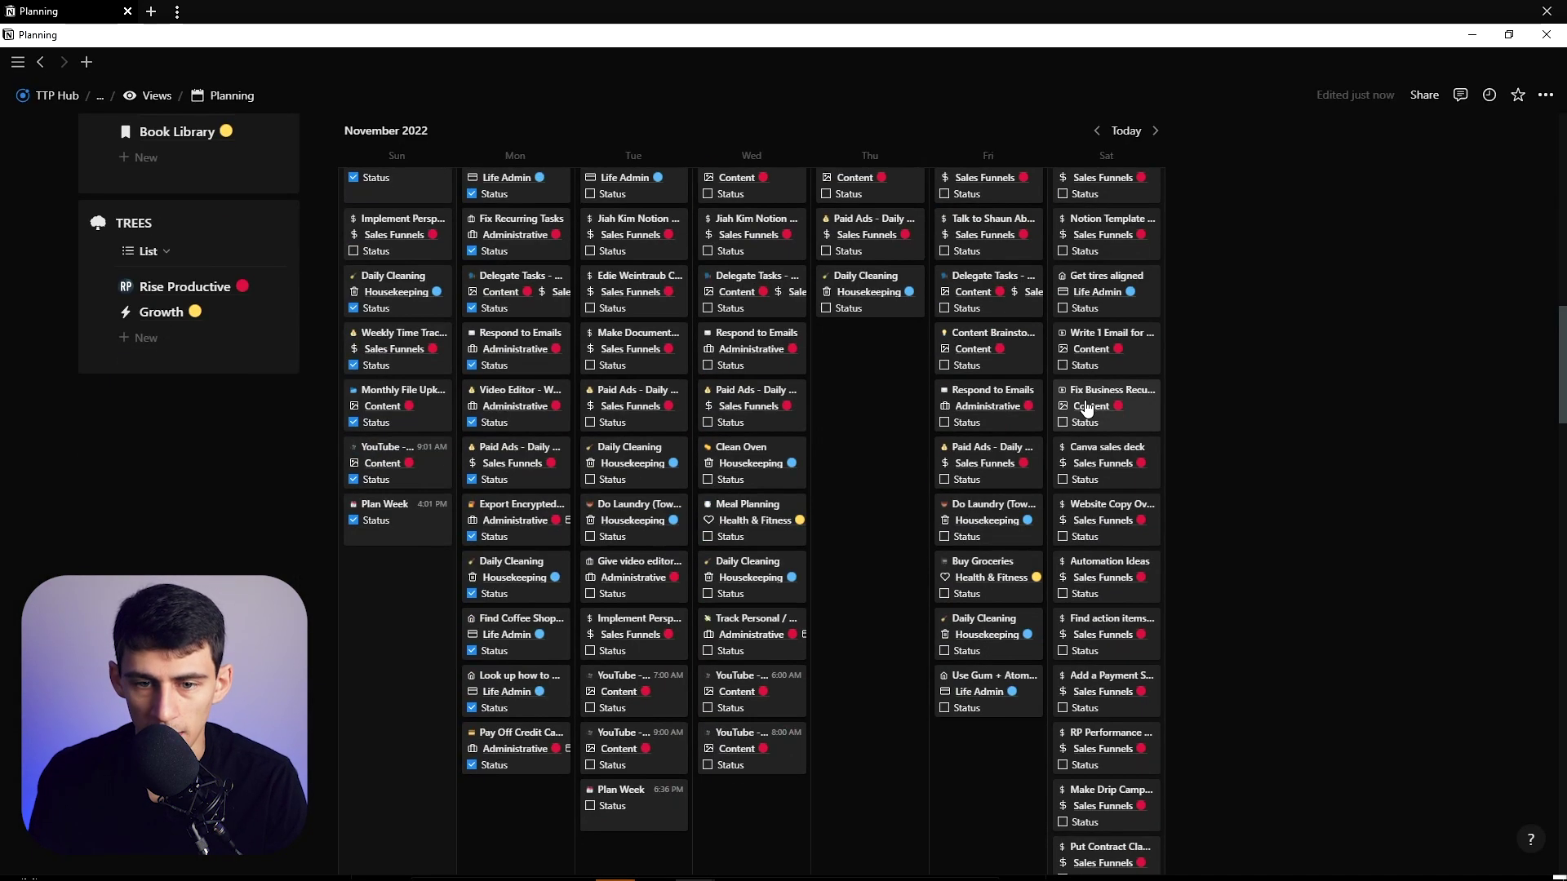
click(855, 247)
click(1328, 358)
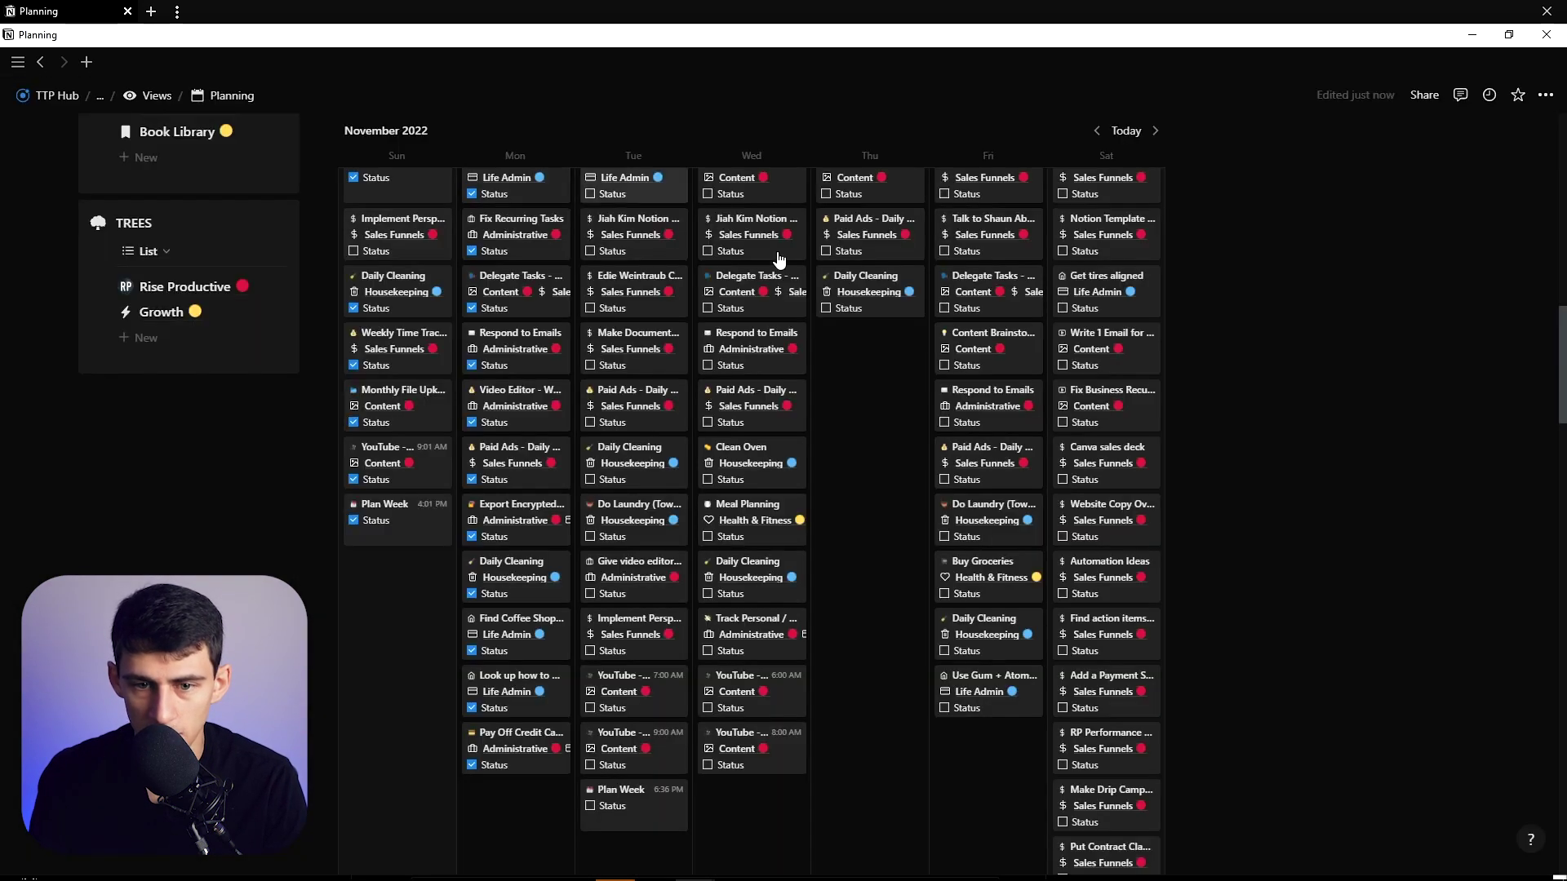
Open the Friday Buy Groceries task to view its Meal Planner checklist
click(1016, 575)
scroll(1069, 637, down, 3)
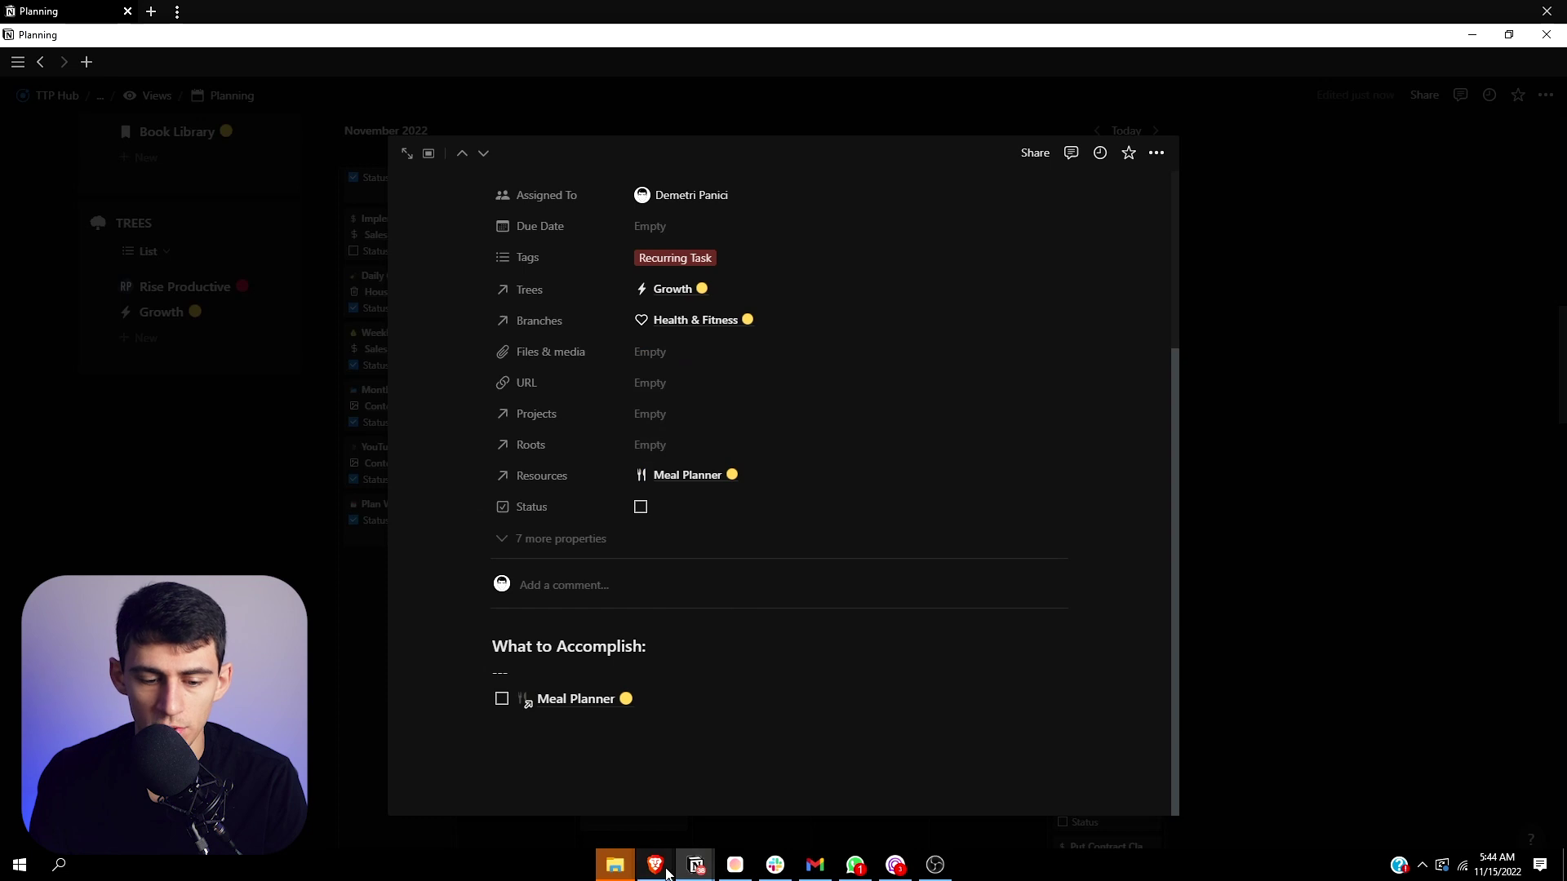
click(563, 775)
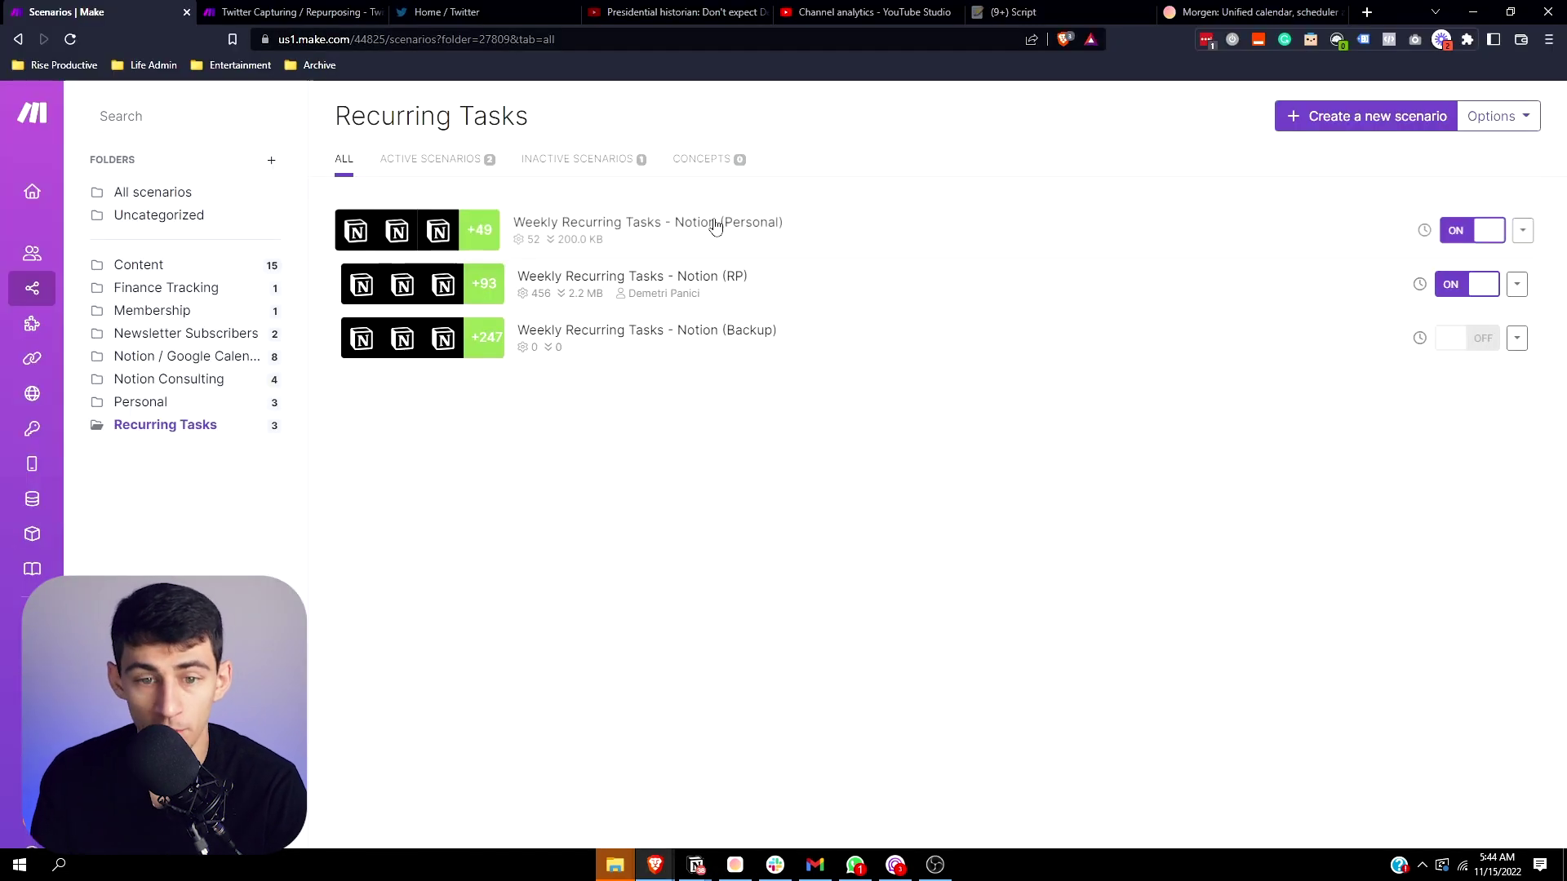
Open the Weekly Recurring Tasks - Notion (RP) scenario in a new Make tab
middle_click(715, 225)
click(693, 278)
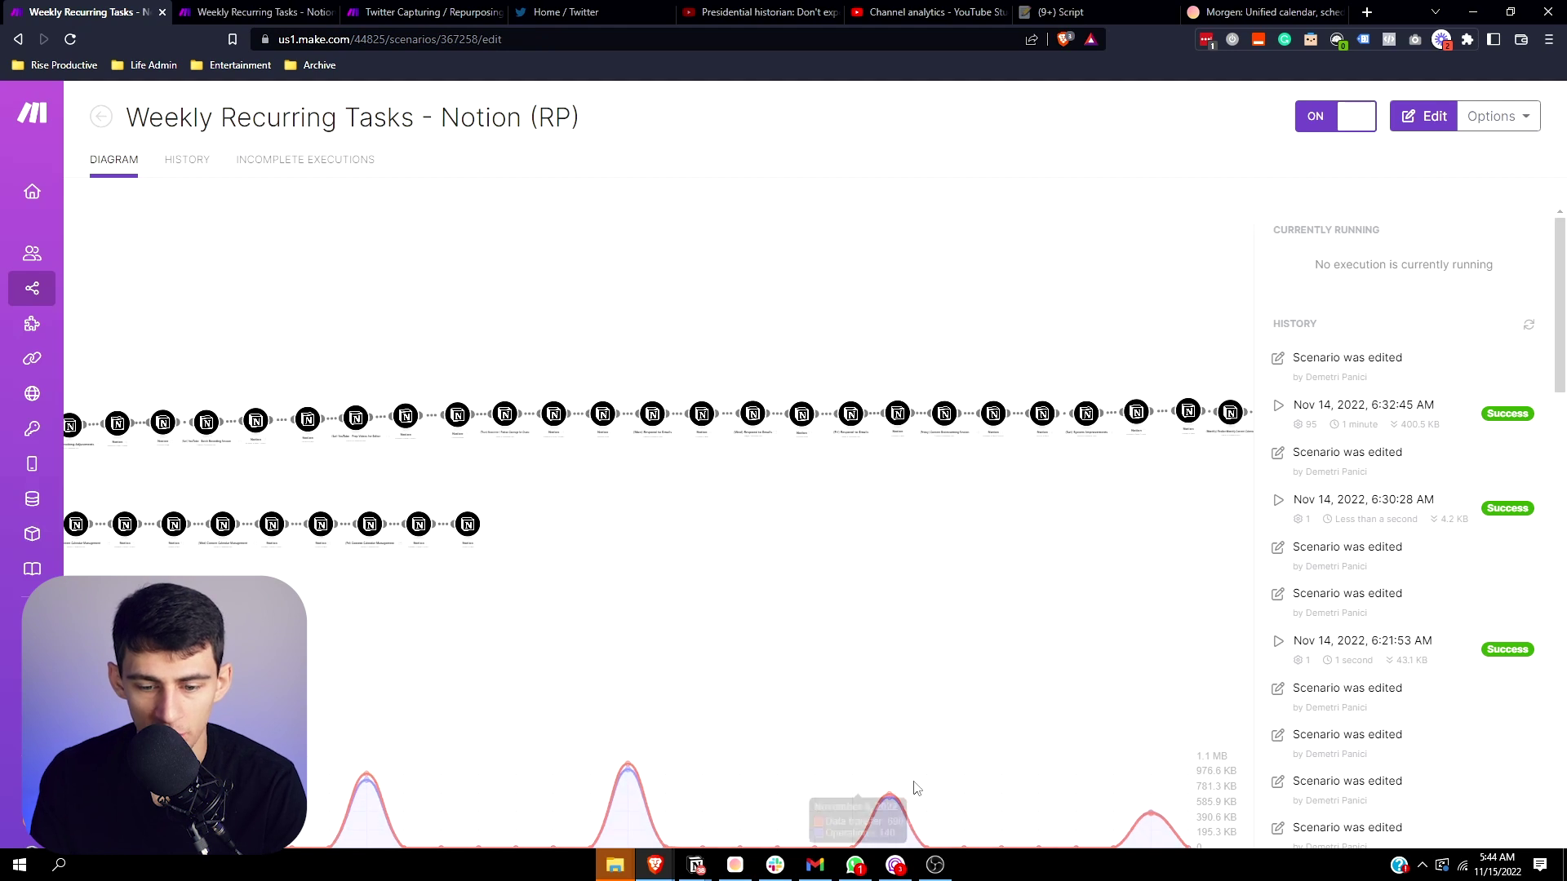
key(super)
key(super)
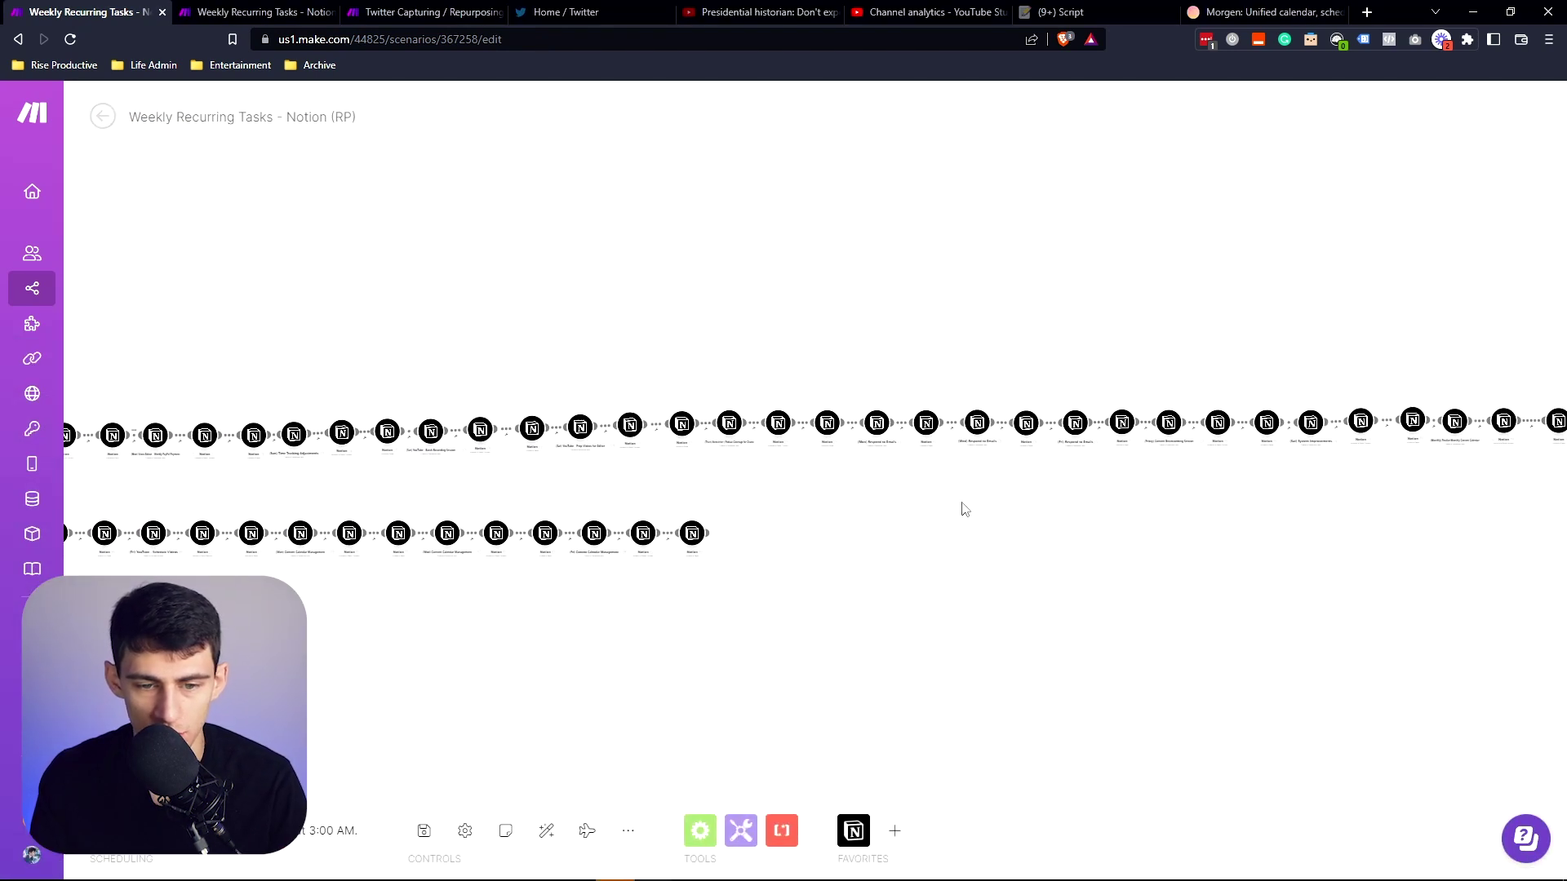
Back in Notion, close Buy Groceries and peek at the Do Laundry (Towels) task
key(alt+Tab)
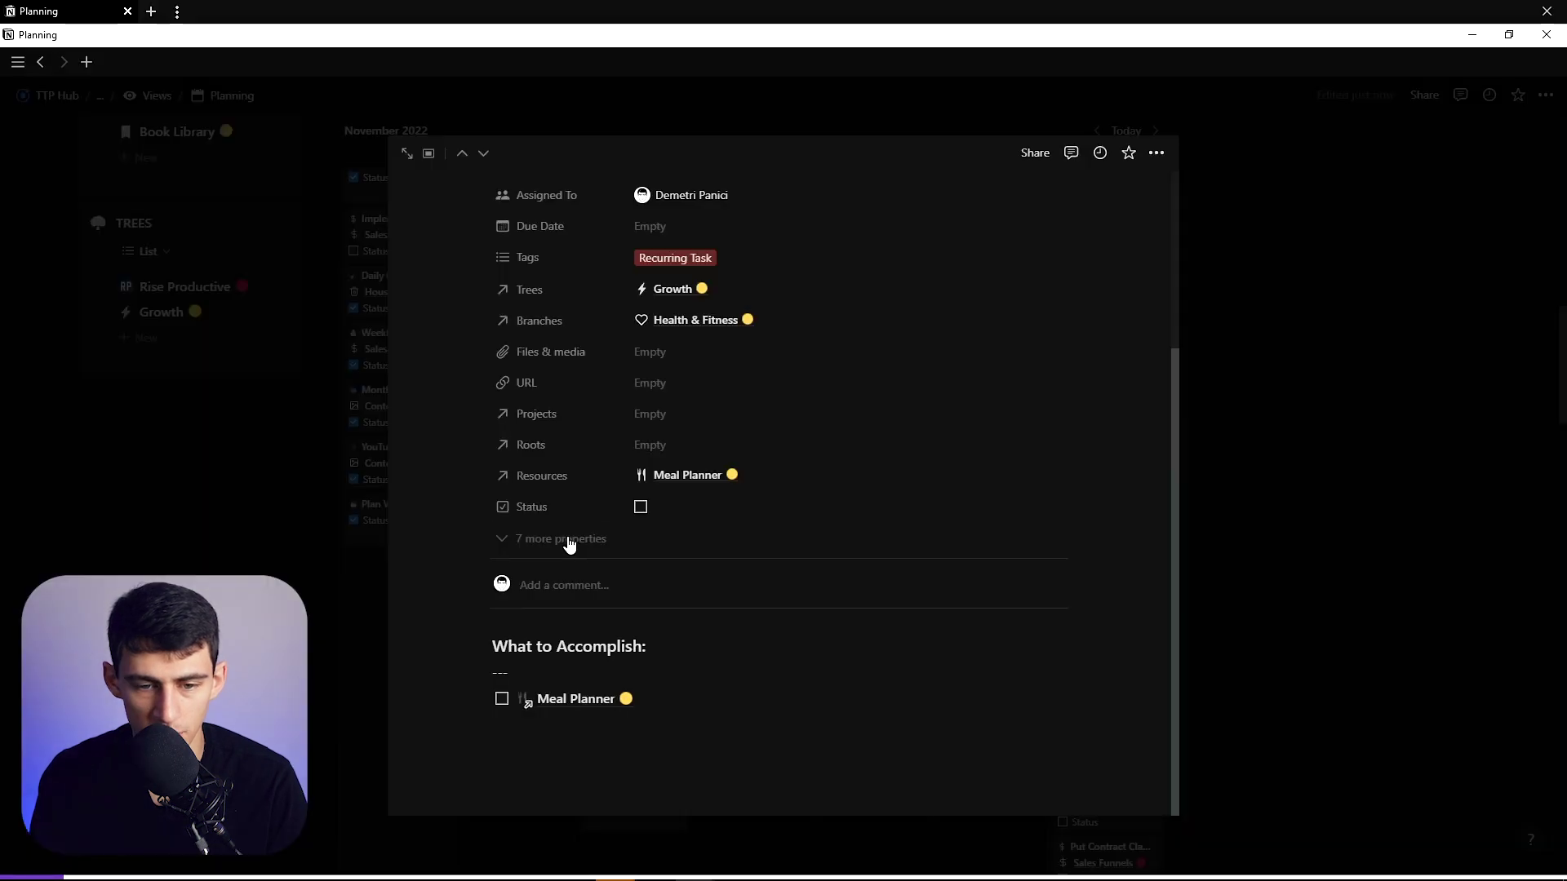
scroll(724, 434, up, 2)
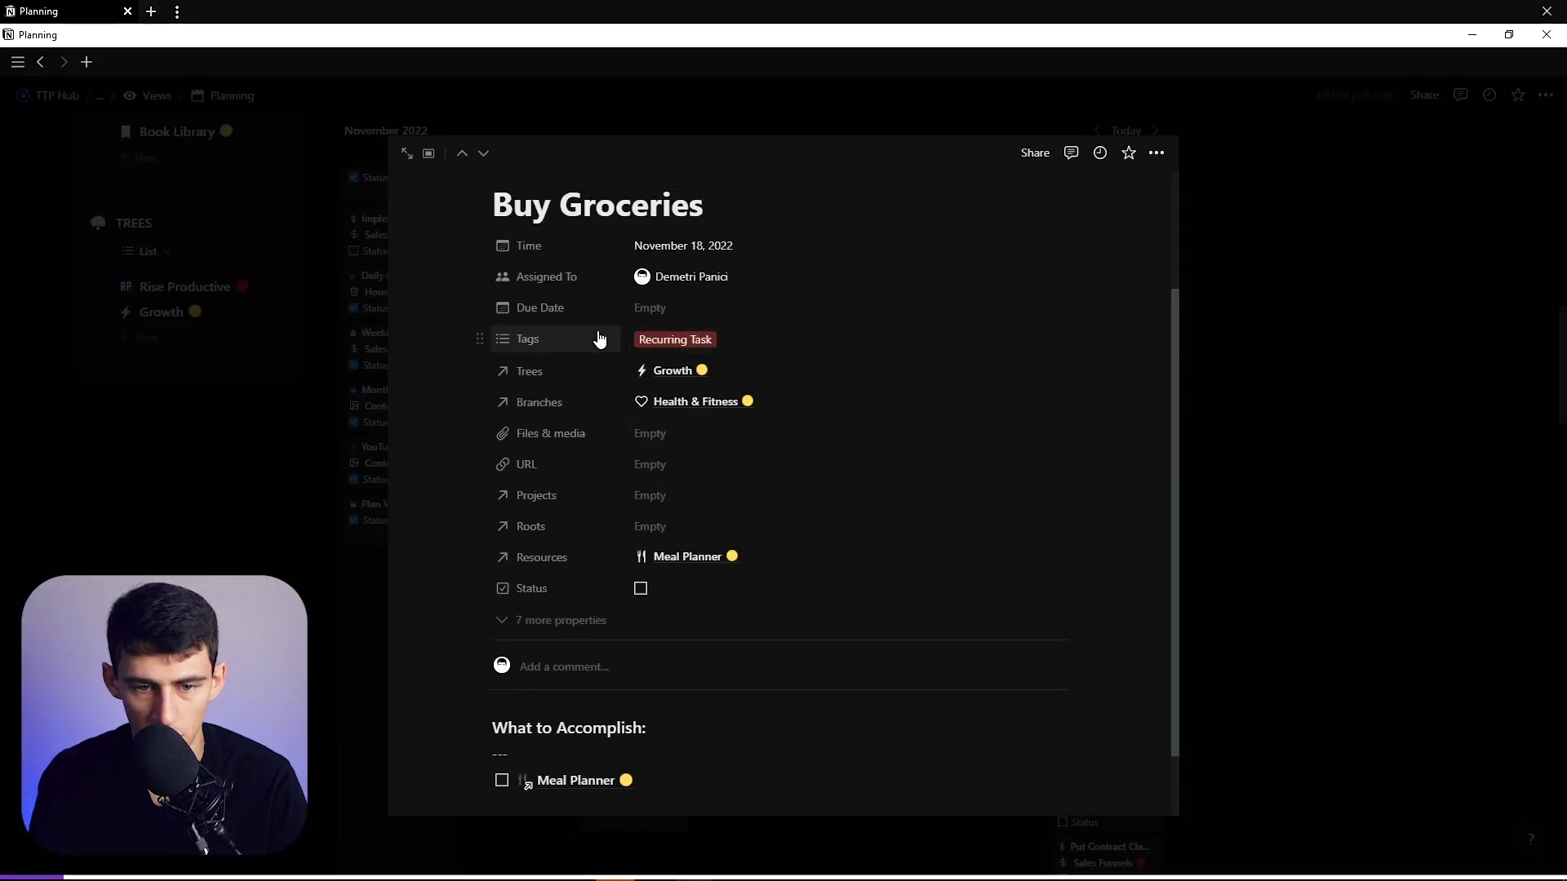
scroll(480, 296, up, 2)
scroll(819, 420, down, 3)
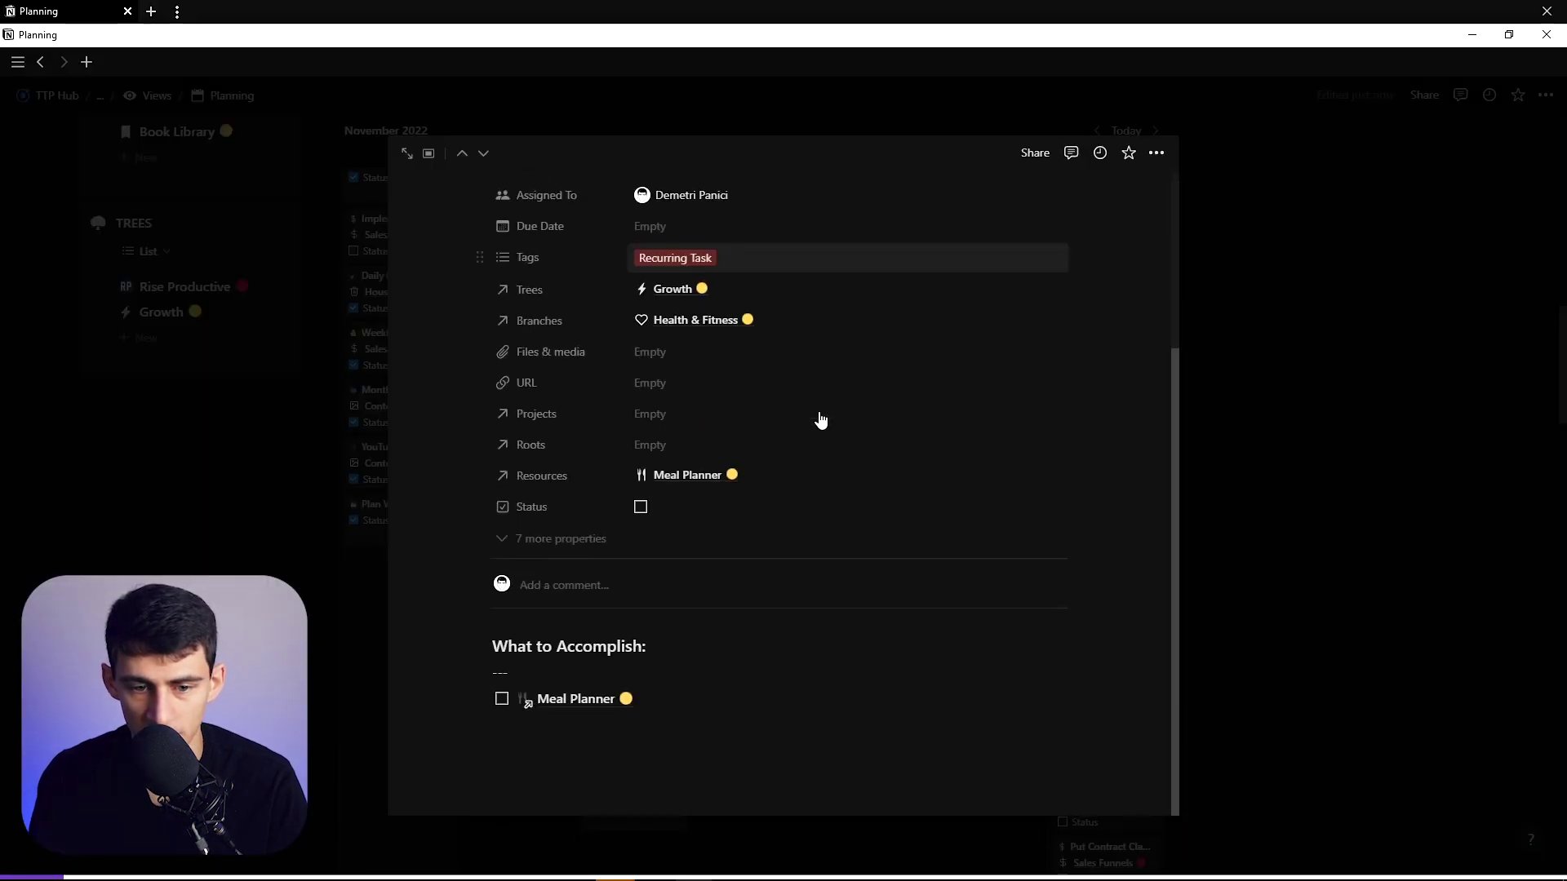
click(1304, 351)
click(992, 504)
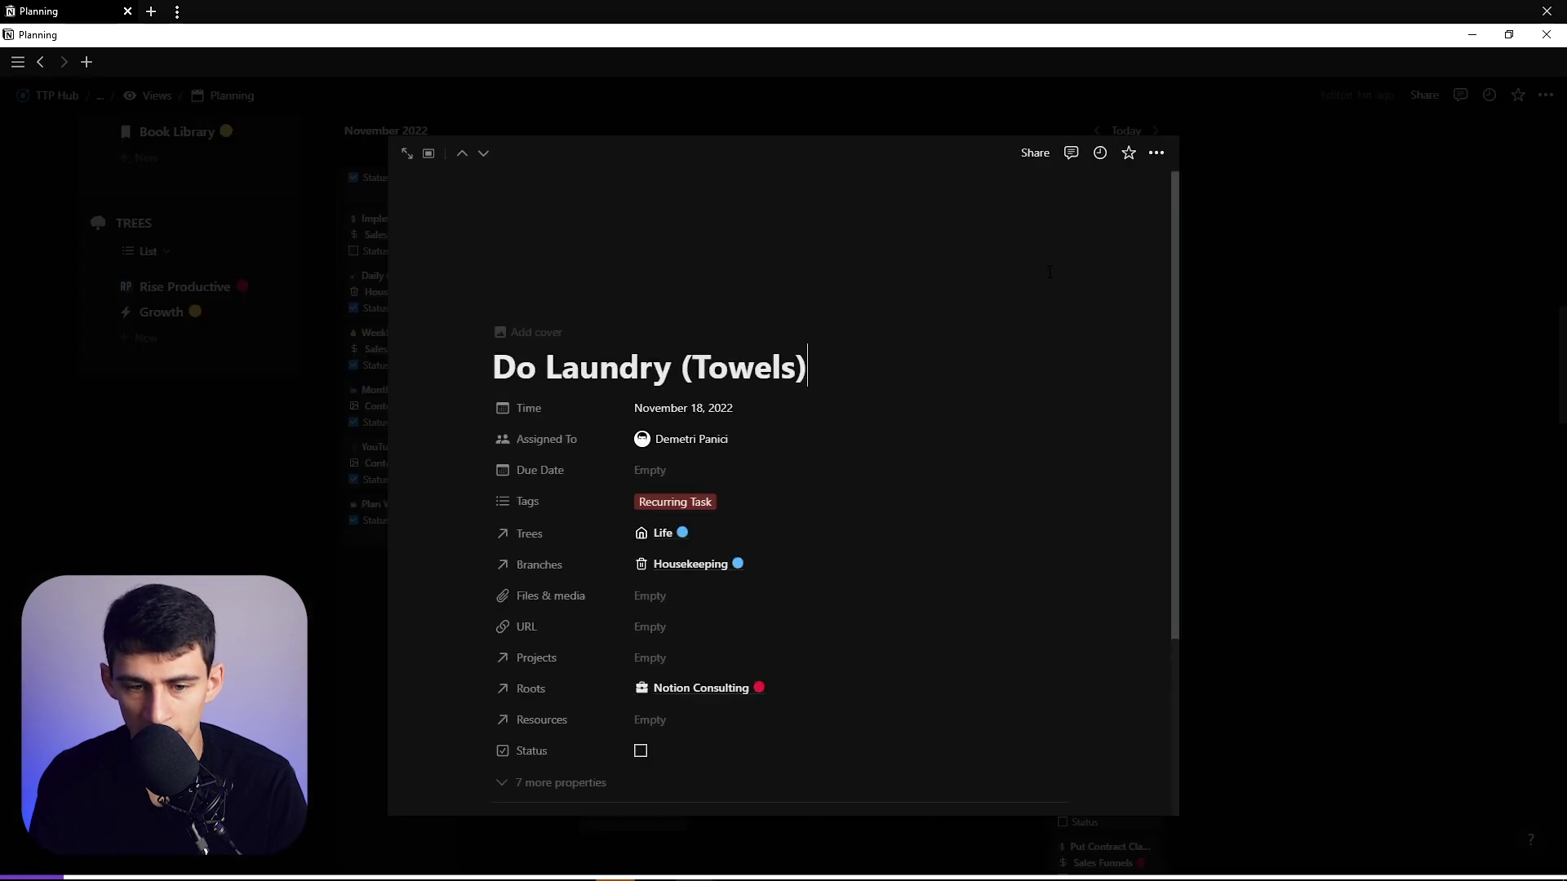
scroll(758, 538, down, 3)
click(1319, 455)
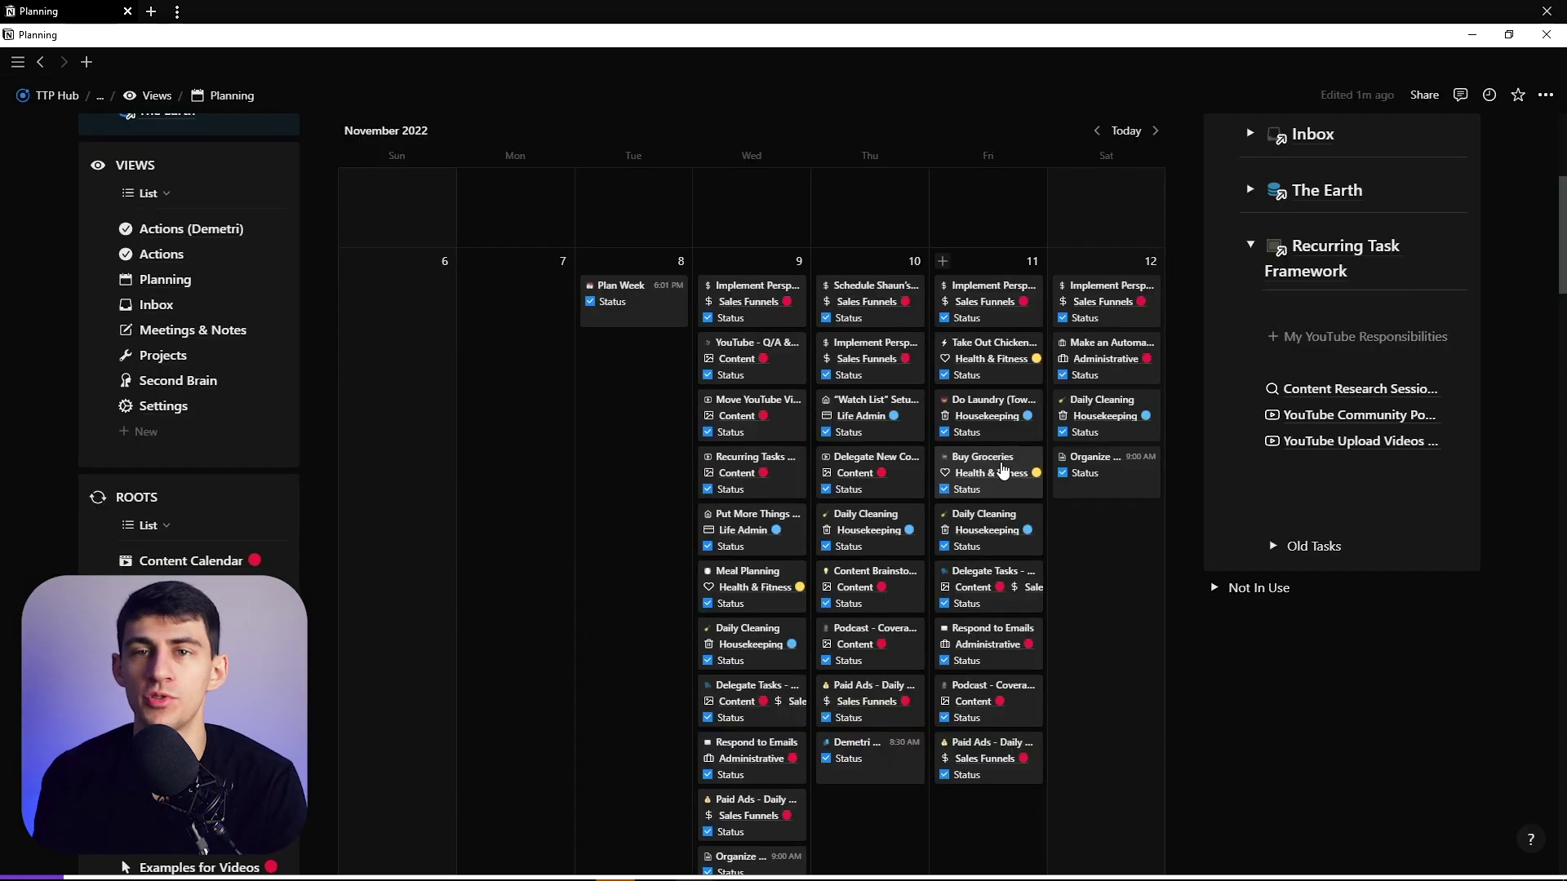